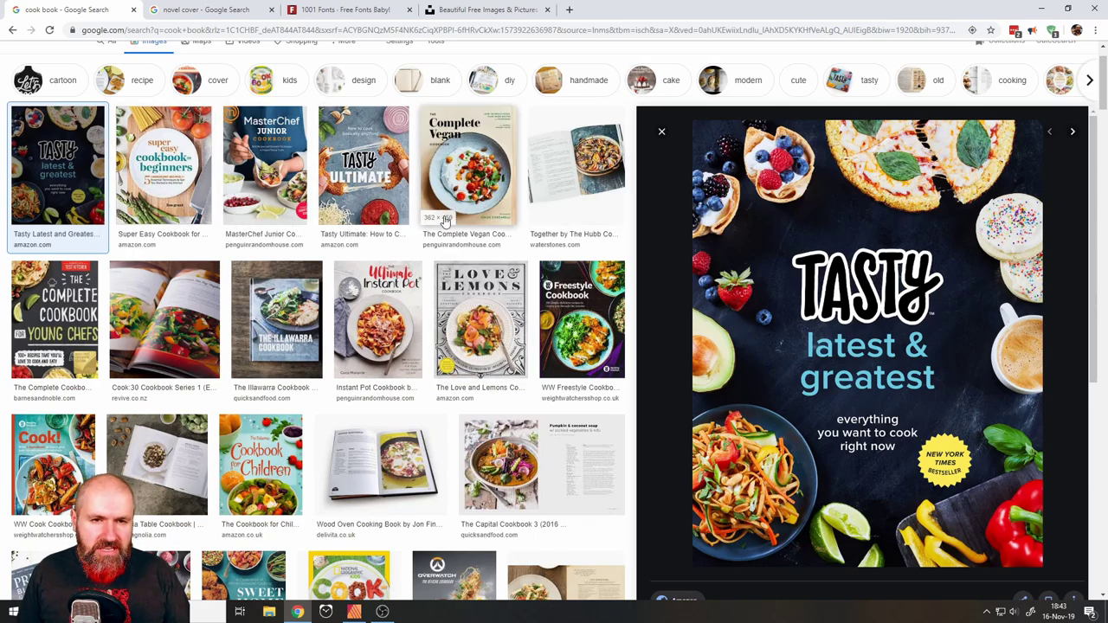
# - Compare the Tasty and MasterChef Junior cookbook covers, finishing on The Love & Lemons Cookbook preview
pyautogui.click(320, 130)
pyautogui.click(285, 111)
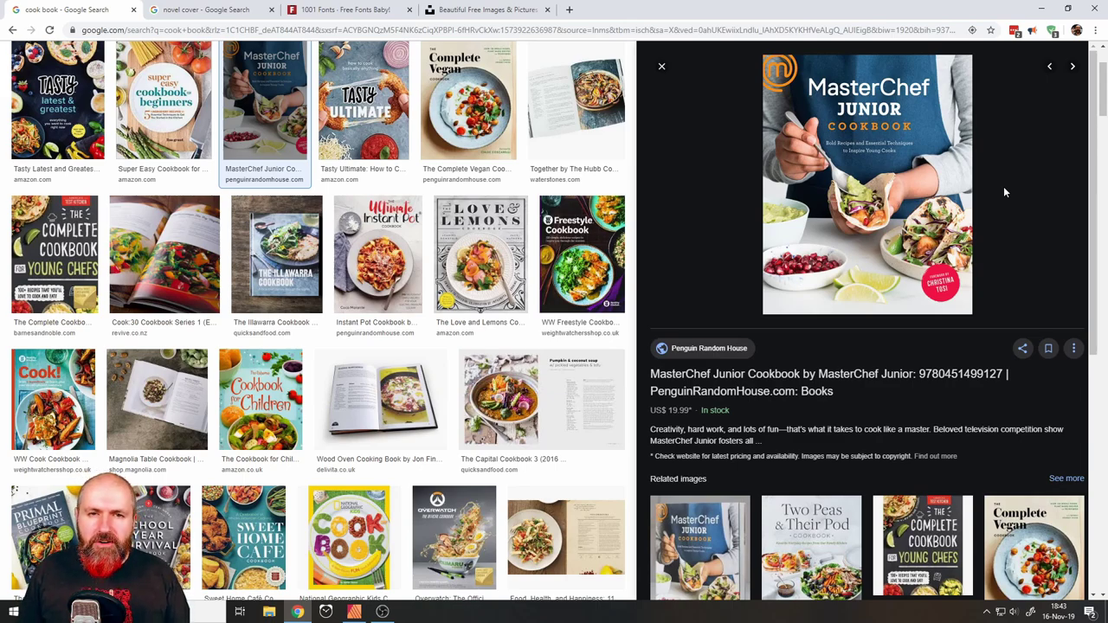
pyautogui.press('Left')
pyautogui.press('Left')
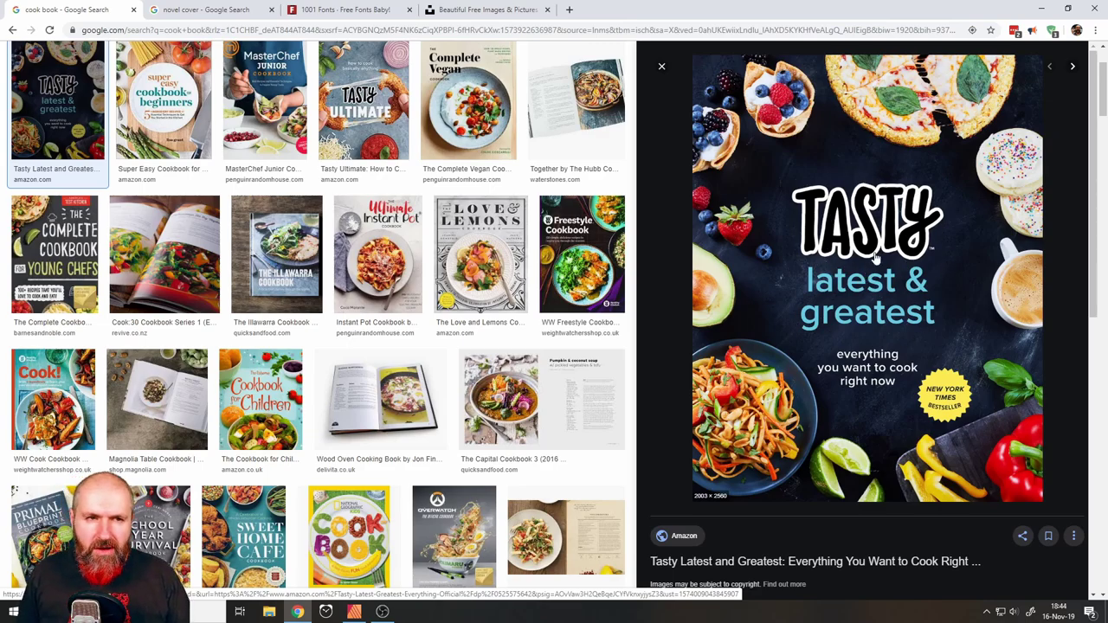
pyautogui.click(509, 249)
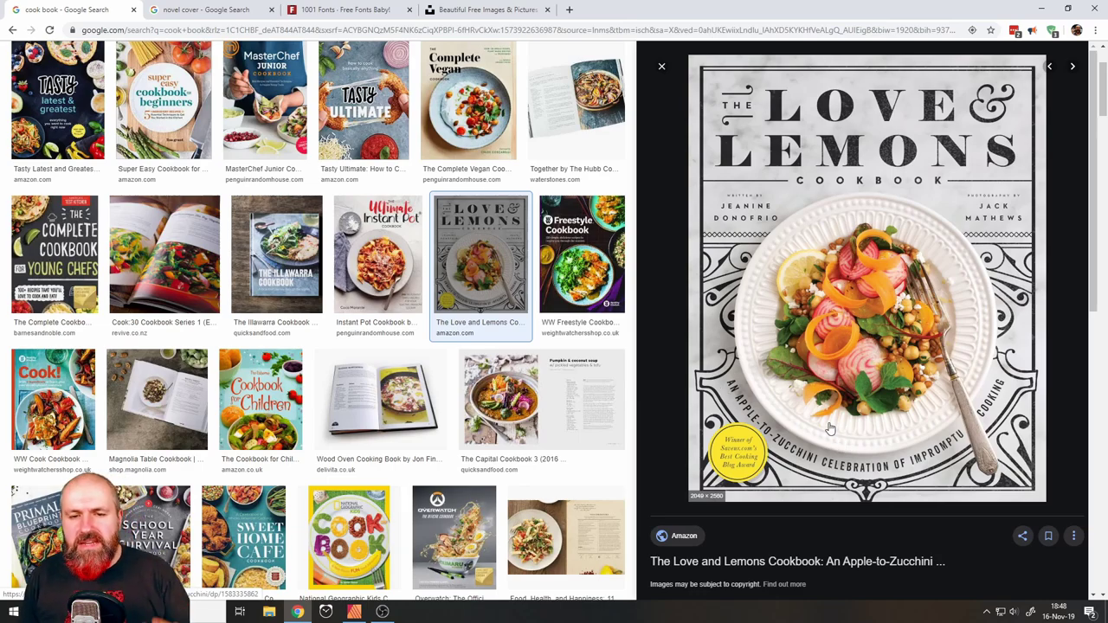
# - Advance the image preview to the Usborne Cookbook for Children cover
pyautogui.press('Right')
pyautogui.press('Right')
pyautogui.press('Right')
pyautogui.press('Right')
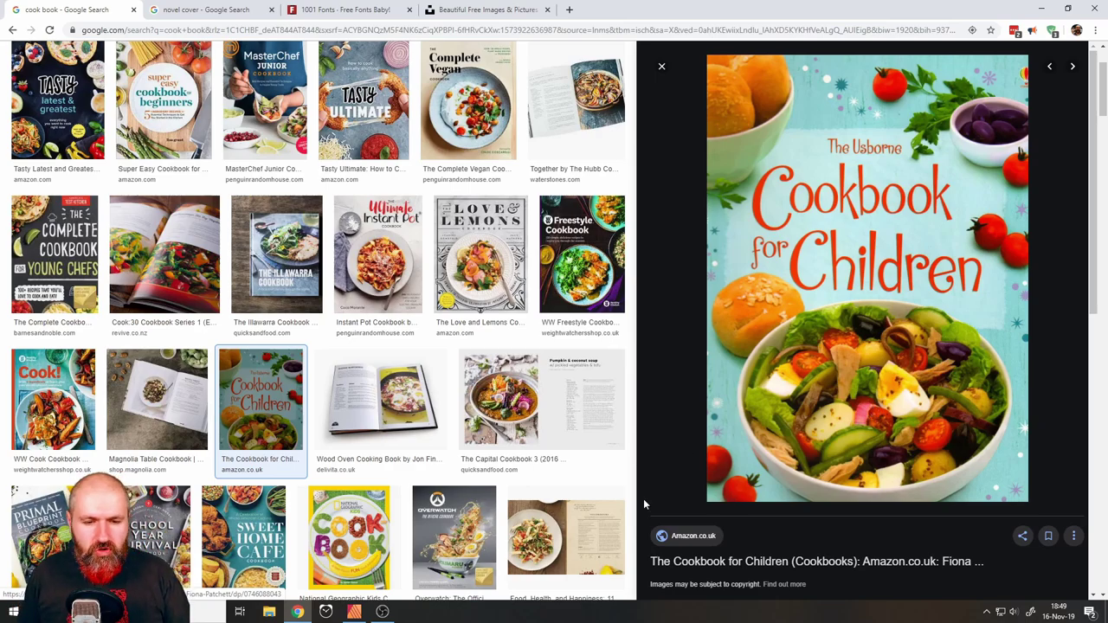
# - Create a new Print document from the A6 preset, 105 × 148 mm with 3 mm bleed
pyautogui.click(356, 613)
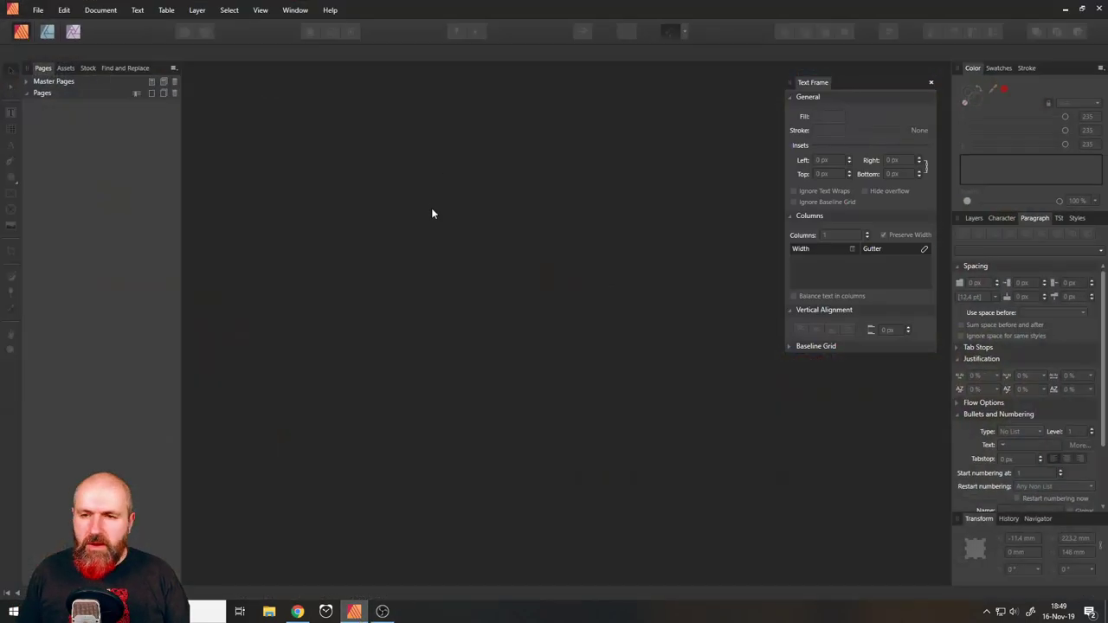
pyautogui.click(38, 10)
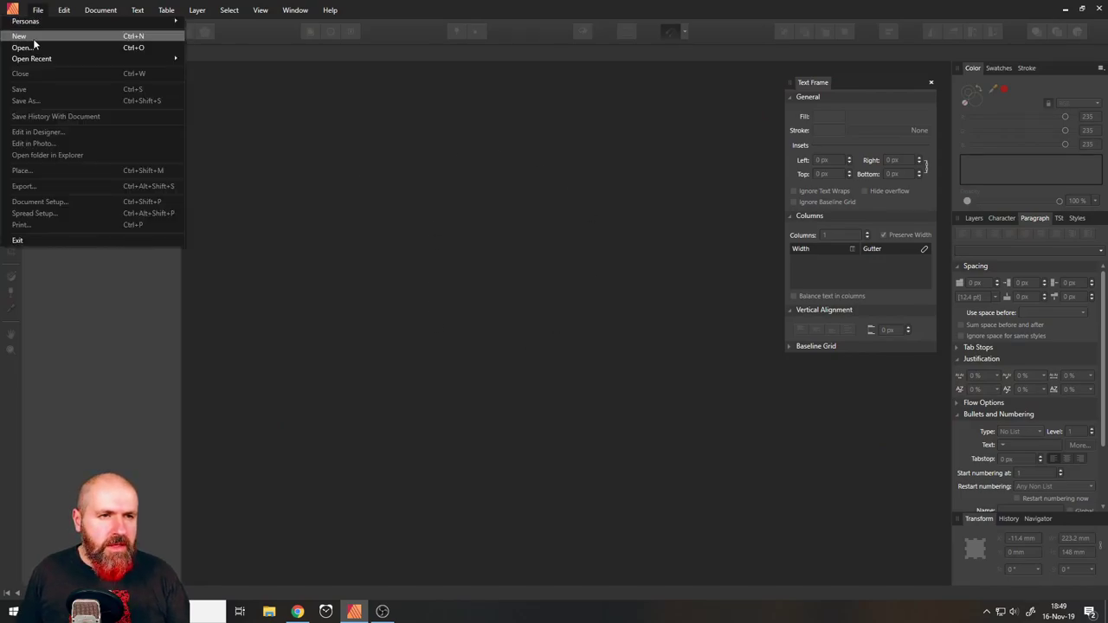
pyautogui.click(19, 36)
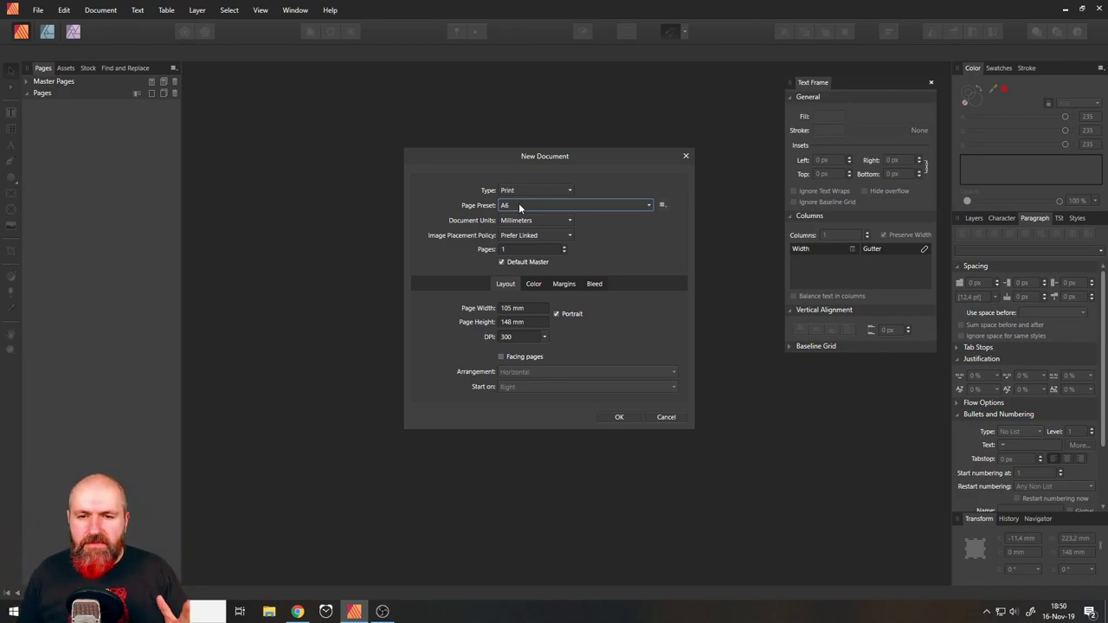
pyautogui.click(594, 283)
pyautogui.click(562, 283)
pyautogui.click(595, 284)
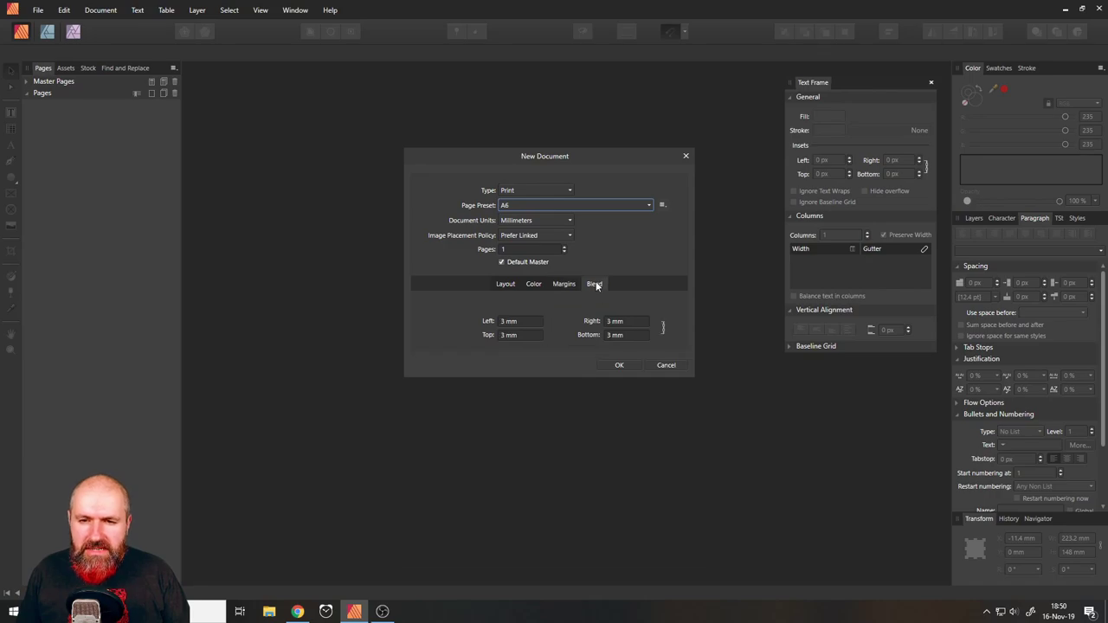
pyautogui.click(505, 283)
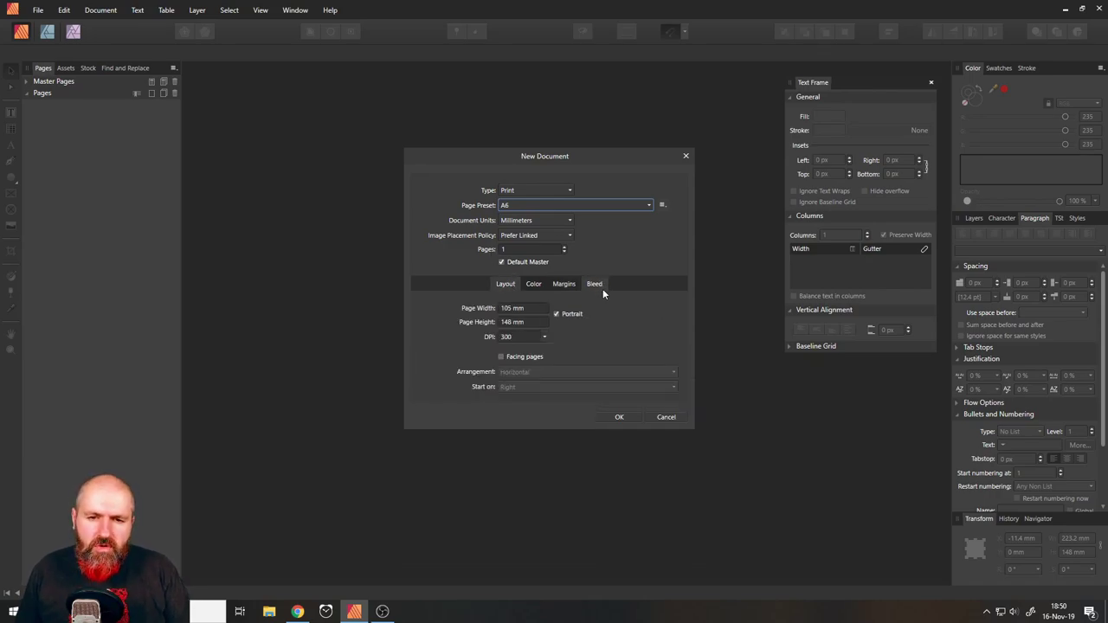
pyautogui.click(619, 417)
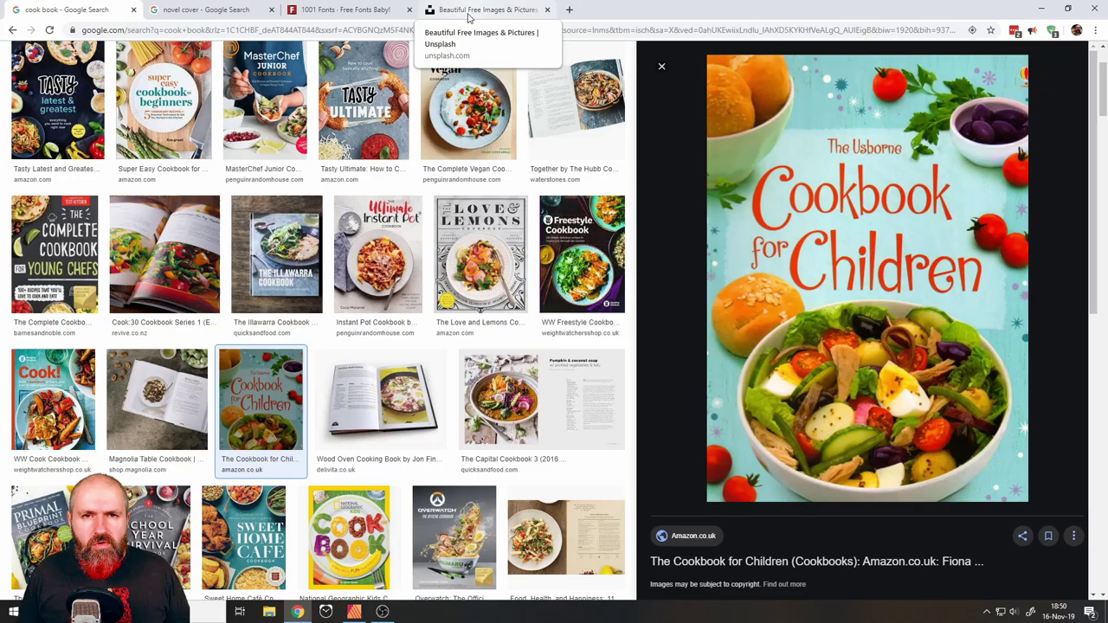
# - Search Unsplash for 'cooking' photos
pyautogui.click(472, 10)
pyautogui.scroll(-5, 195, 322)
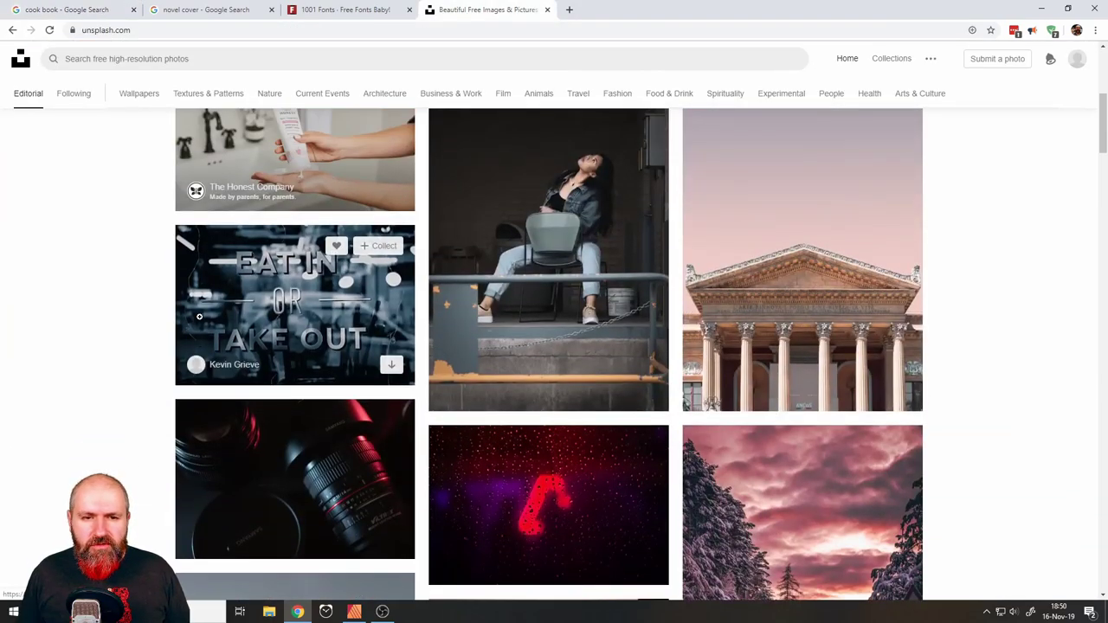
pyautogui.moveTo(1103, 149); pyautogui.dragTo(1098, 421)
pyautogui.click(220, 58)
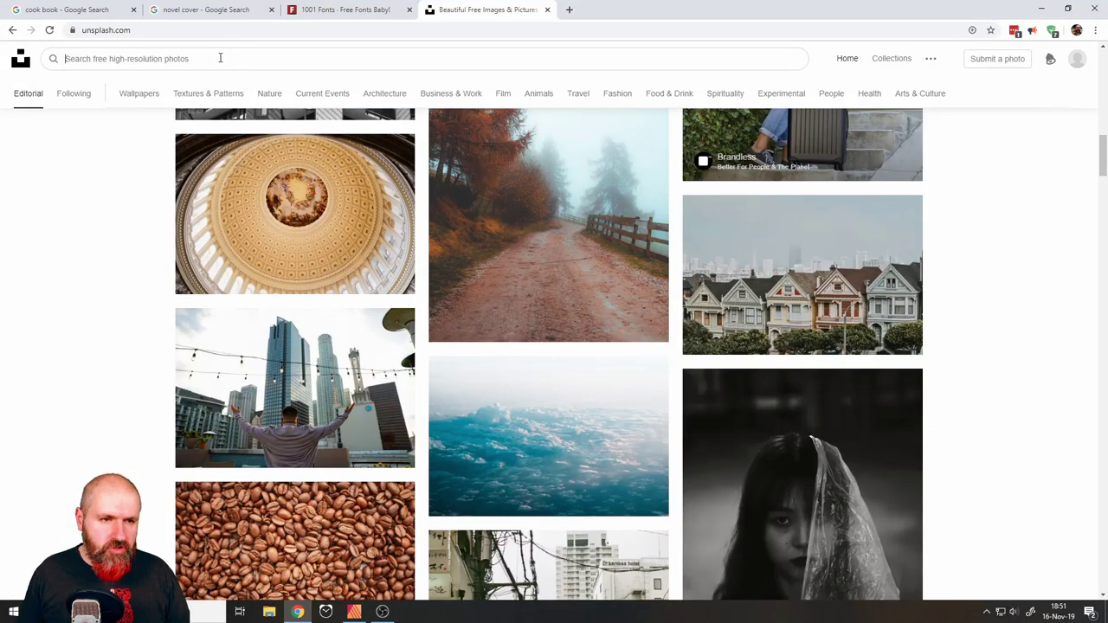
pyautogui.write('cooking')
pyautogui.press('Return')
# - Download and save the white-background berries, blood orange and rhubarb photo
pyautogui.scroll(-2, 825, 263)
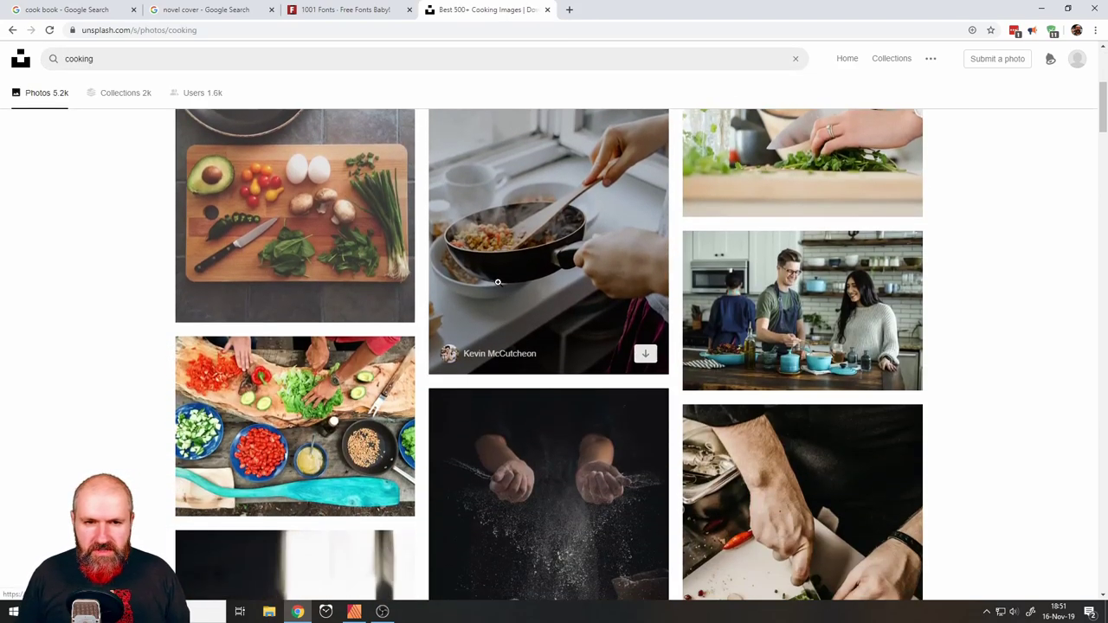
pyautogui.scroll(-5, 824, 262)
pyautogui.scroll(2, 828, 270)
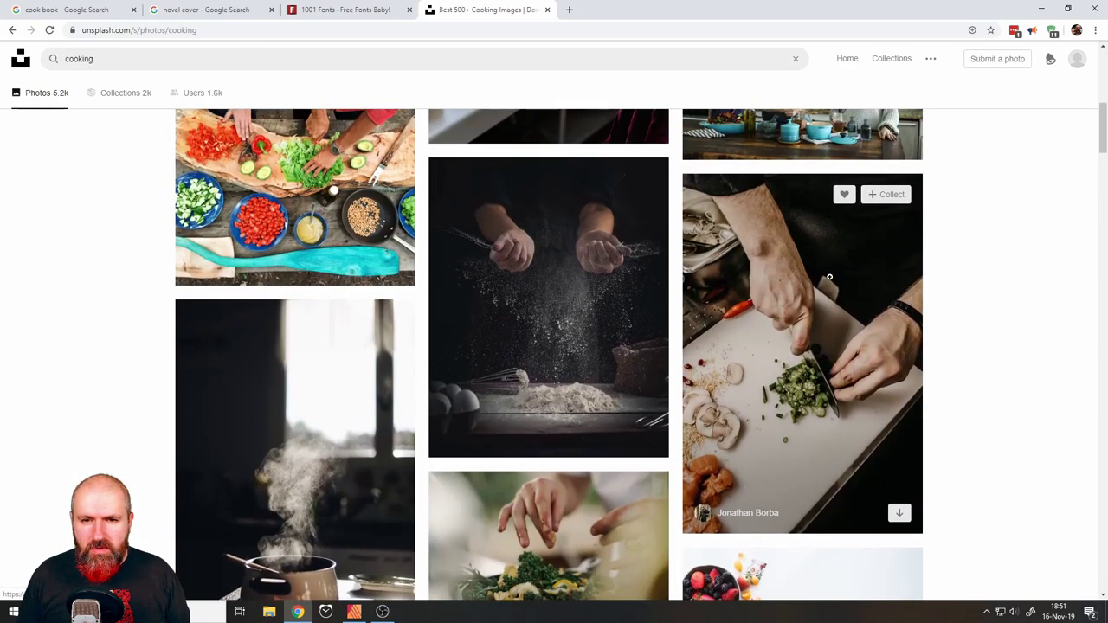
pyautogui.scroll(-2, 829, 277)
pyautogui.scroll(-1, 962, 326)
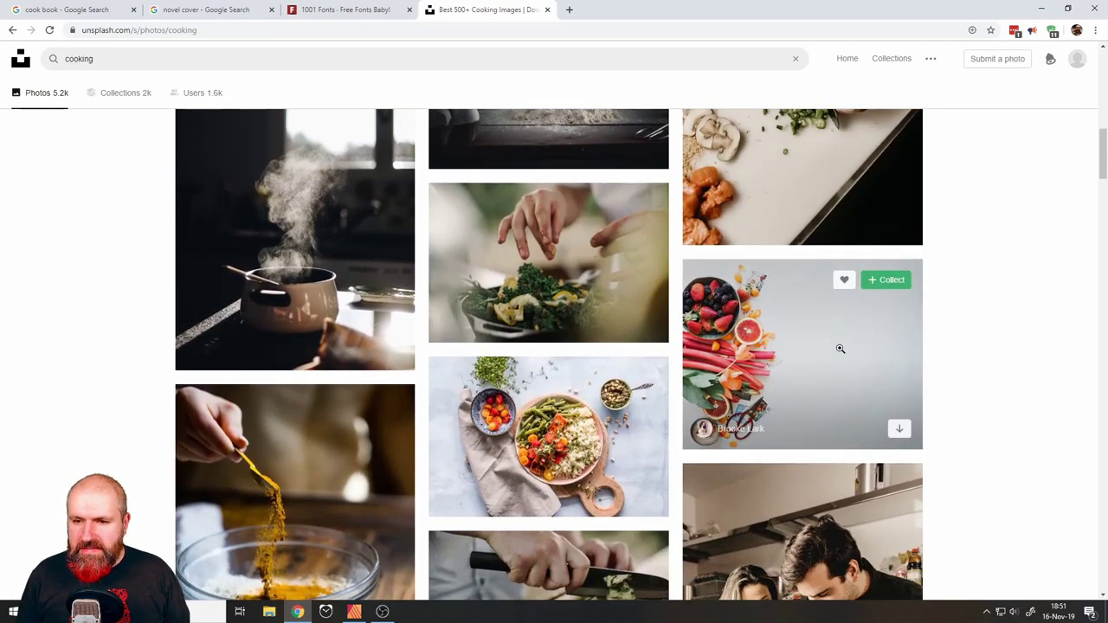
pyautogui.scroll(-1, 1002, 395)
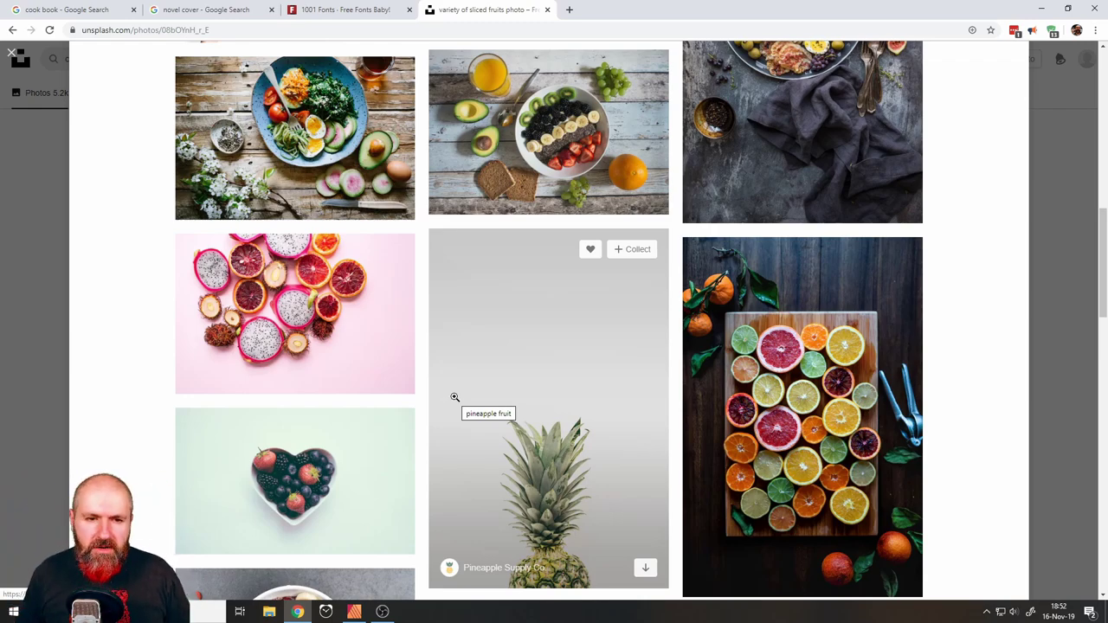
pyautogui.scroll(10, 455, 396)
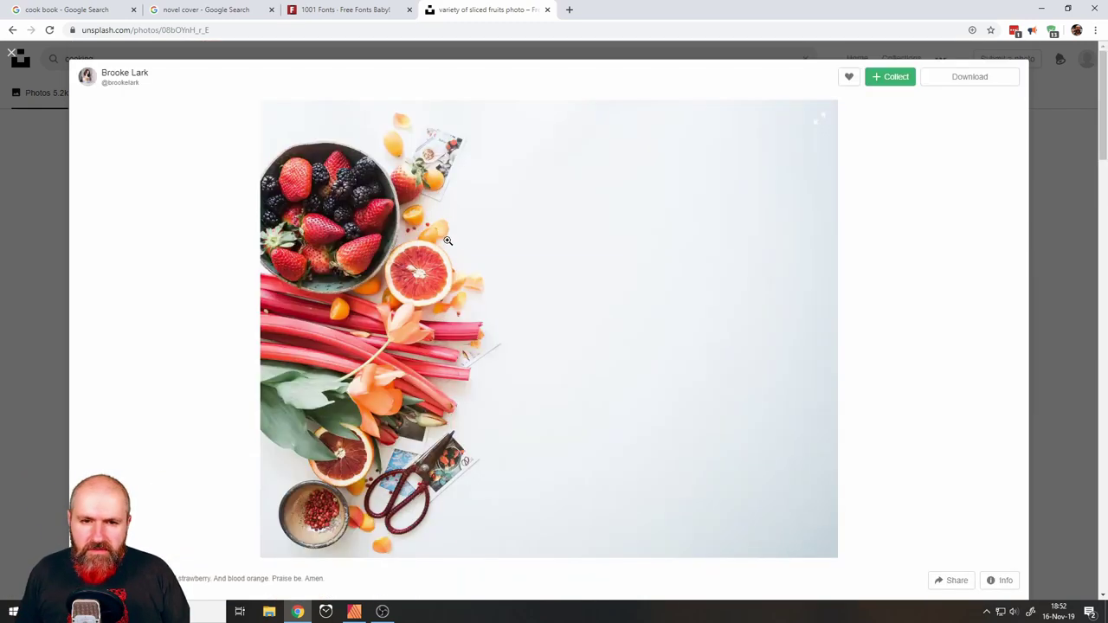
pyautogui.click(942, 85)
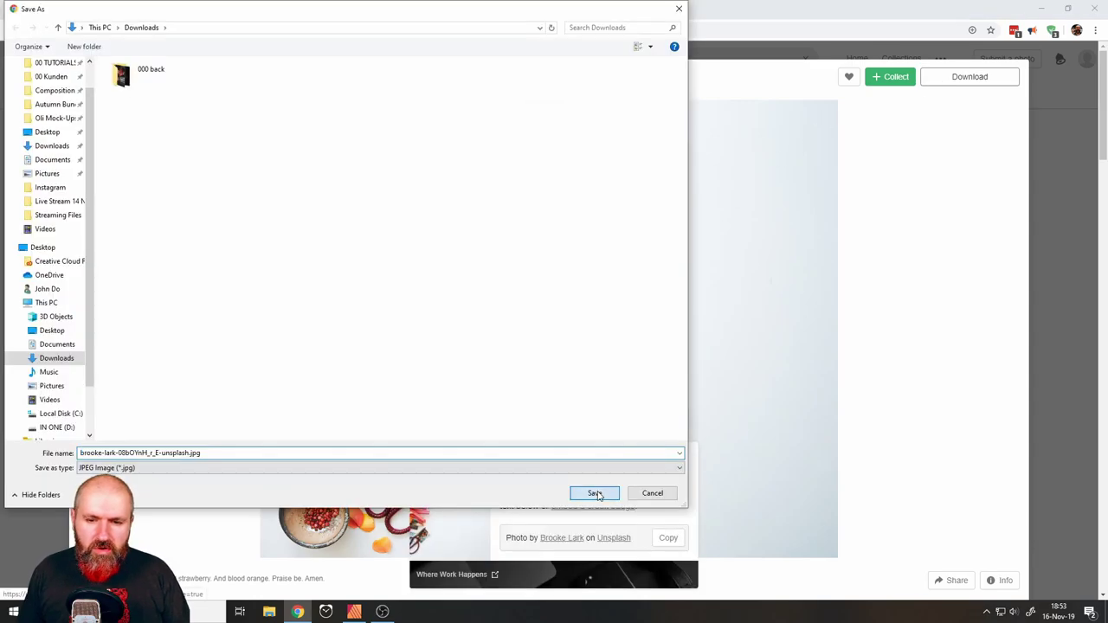
pyautogui.click(590, 492)
pyautogui.click(354, 611)
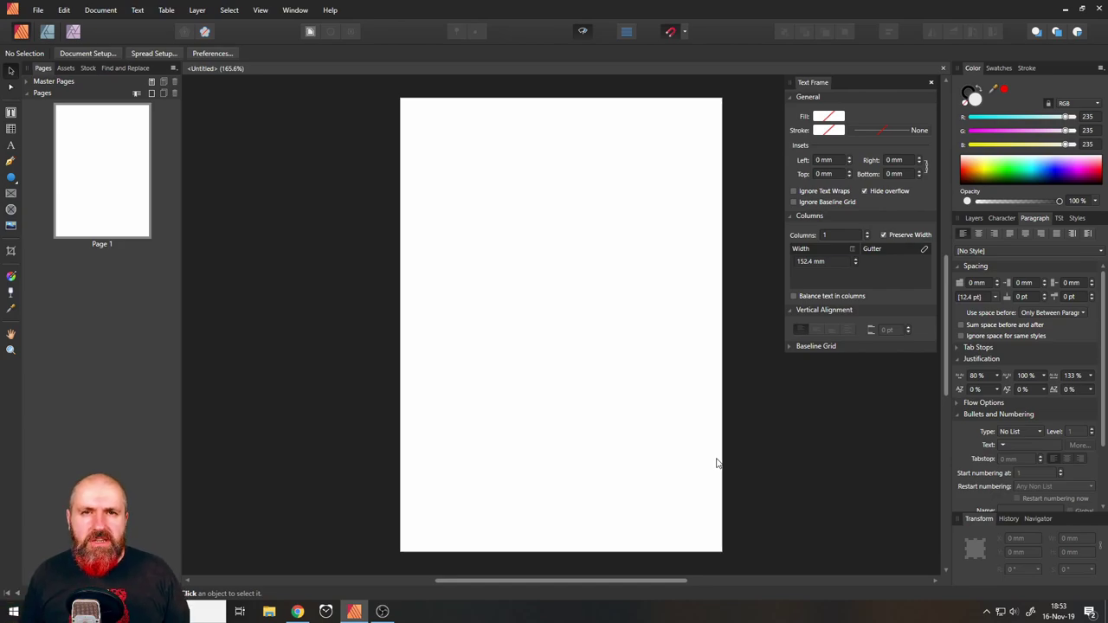
# - Place the downloaded fruit photo jpg onto the A6 cover page
pyautogui.click(38, 10)
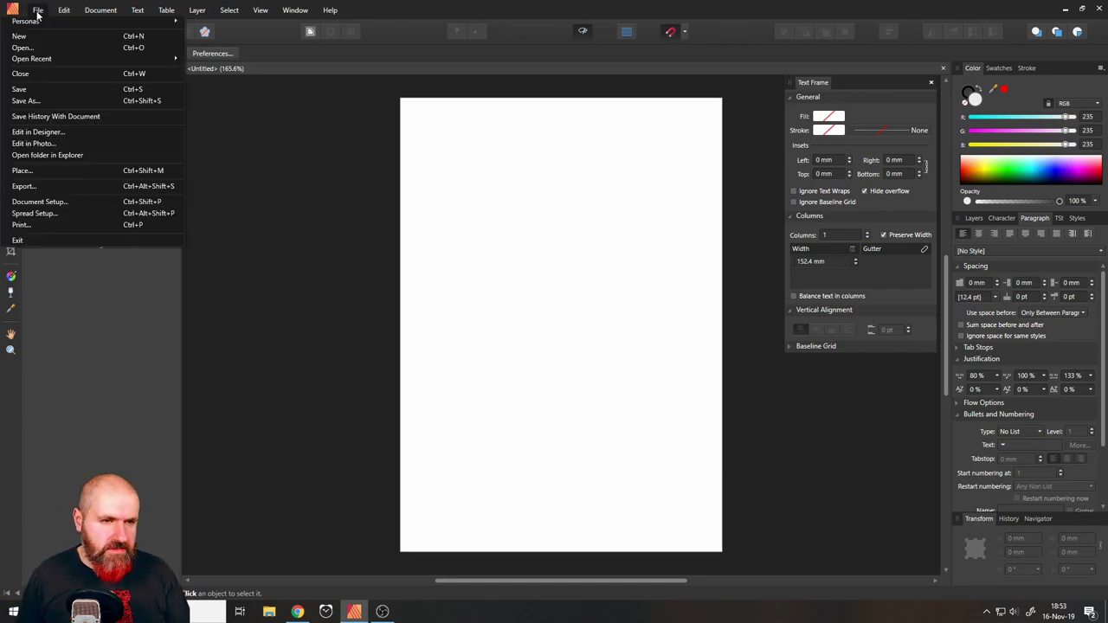
pyautogui.click(22, 170)
pyautogui.click(453, 289)
pyautogui.click(421, 280)
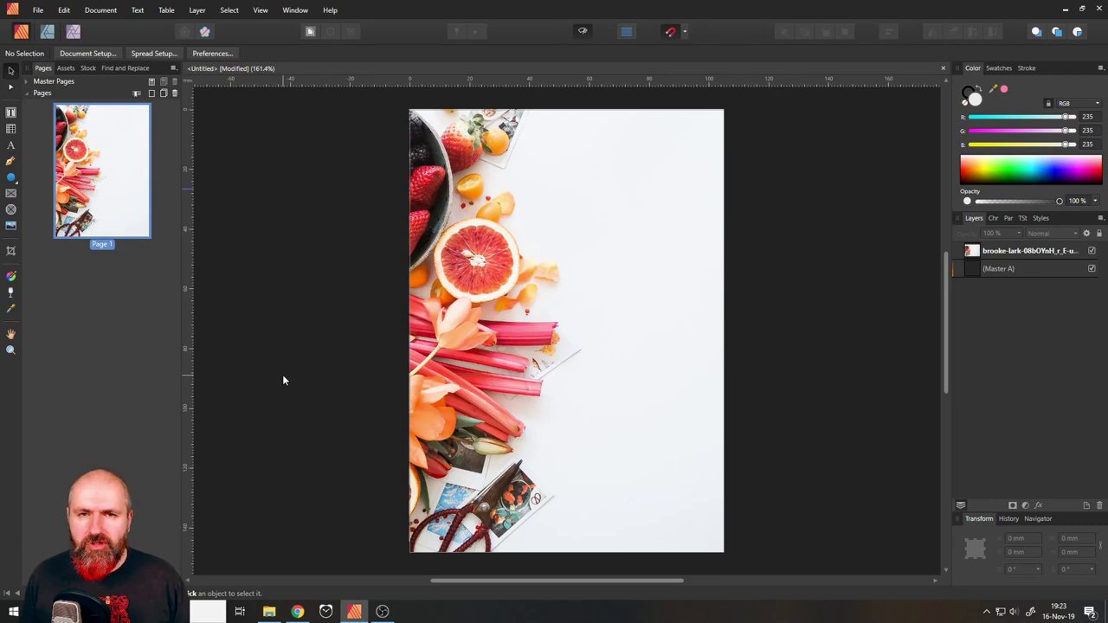
pyautogui.click(296, 610)
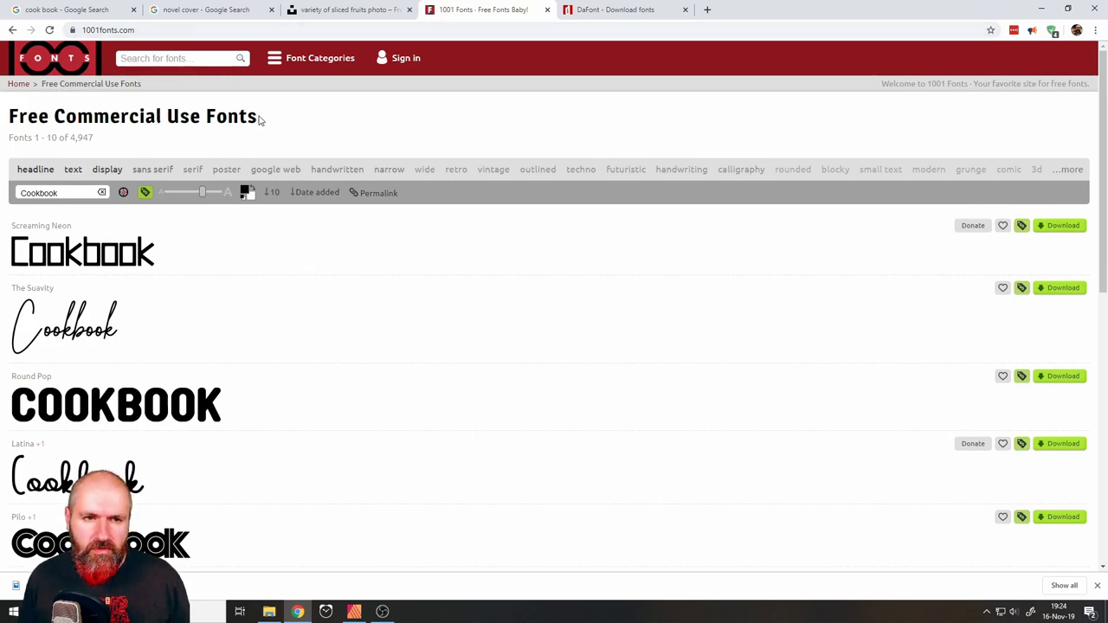
# - On DaFont, filter Calligraphy script fonts to 100% Free and download Ballet Harmony
pyautogui.moveTo(258, 118); pyautogui.dragTo(10, 119)
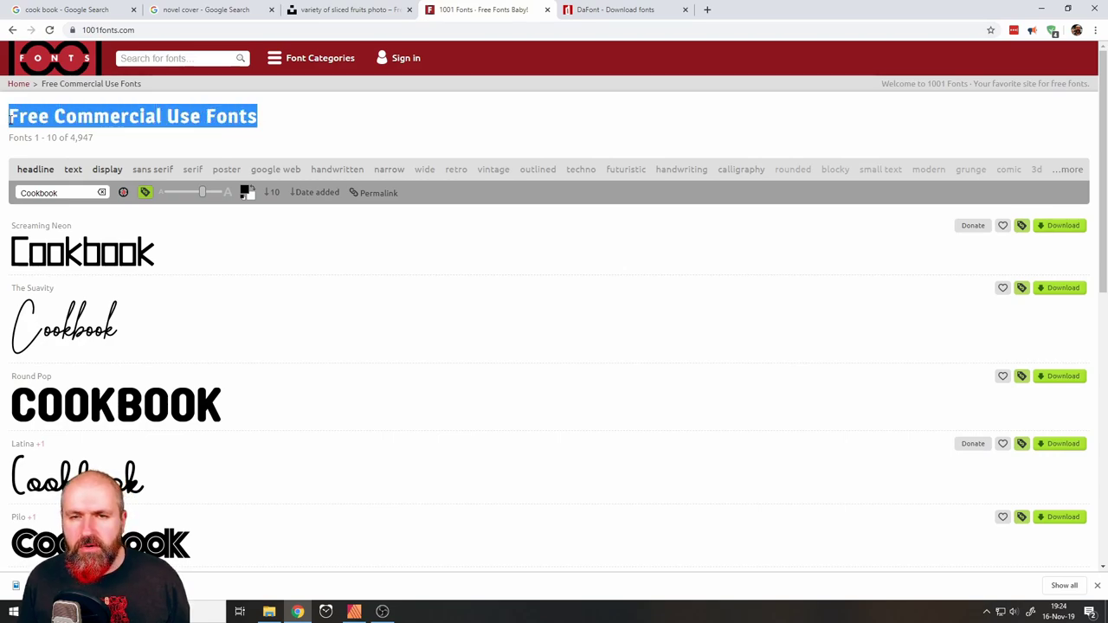
pyautogui.click(597, 12)
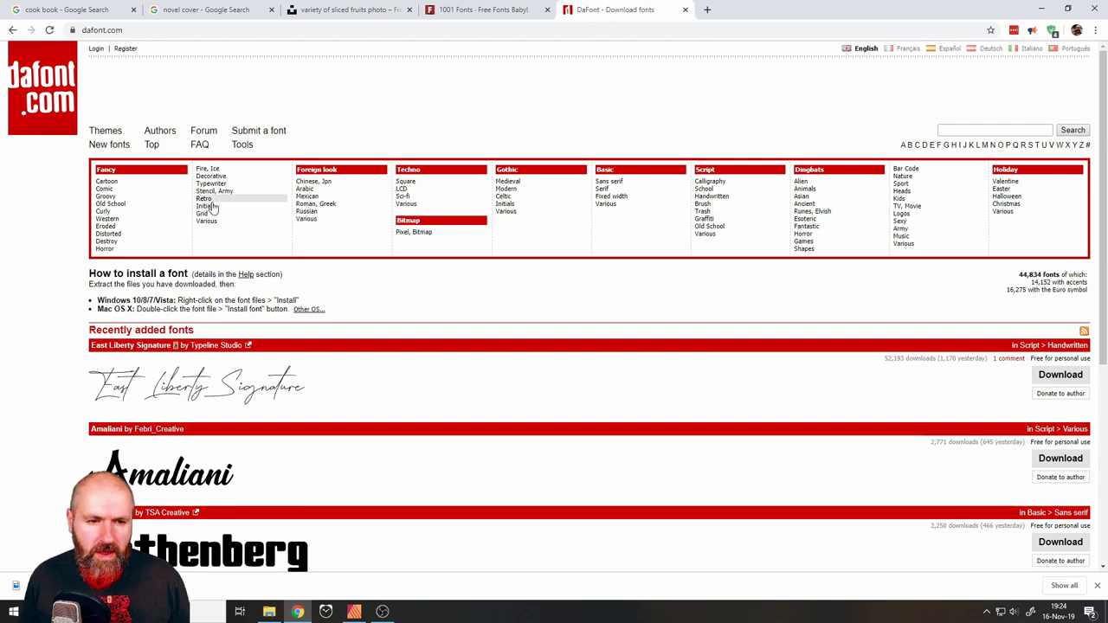
pyautogui.click(710, 183)
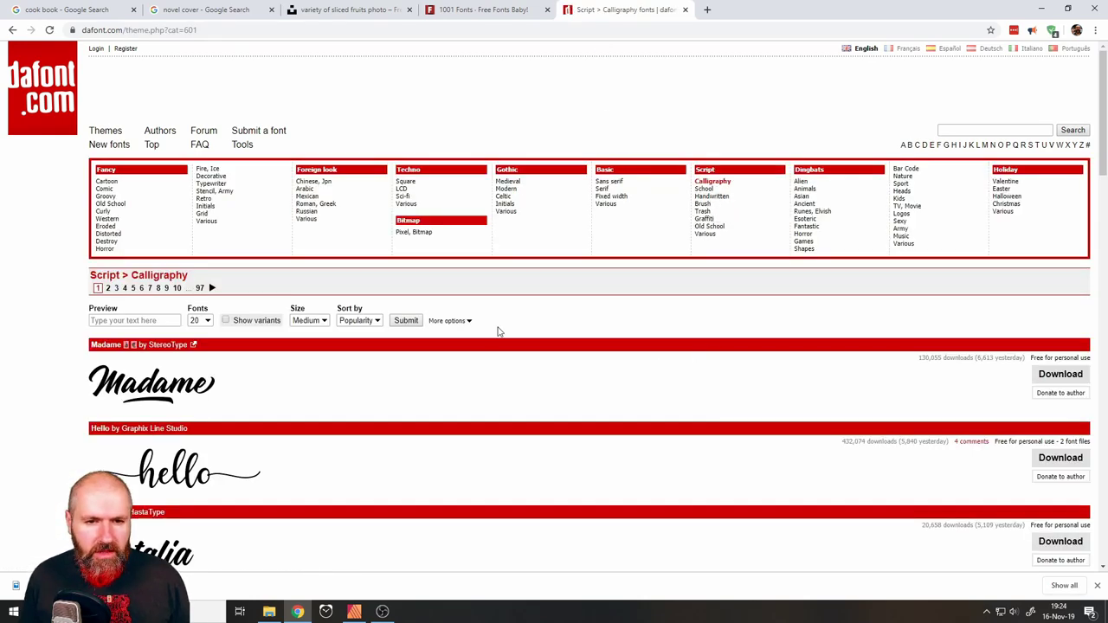
pyautogui.click(455, 322)
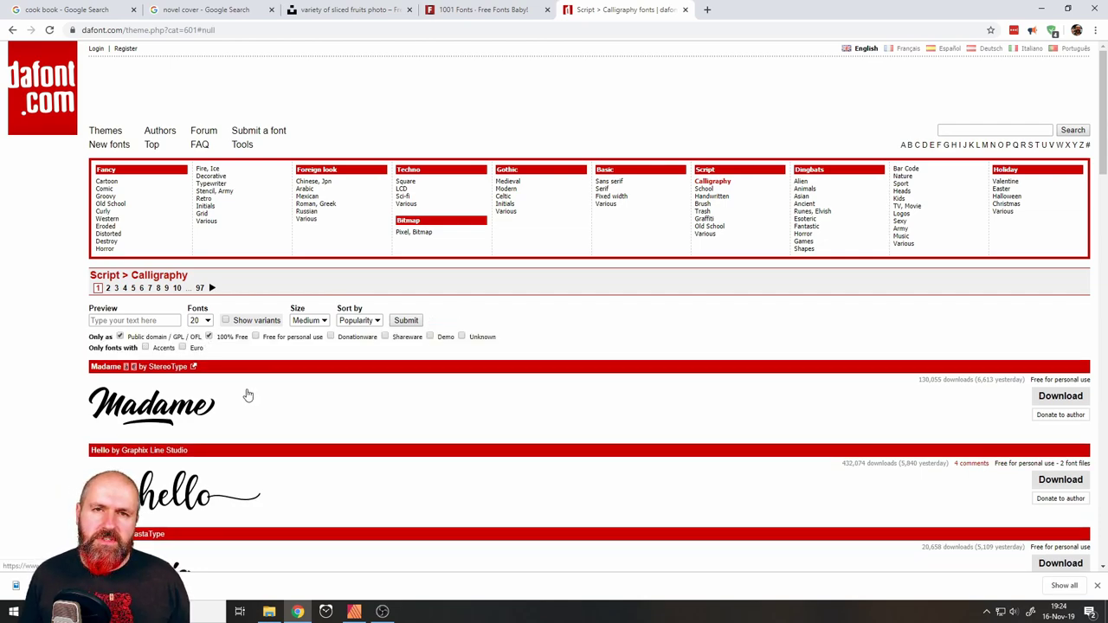
pyautogui.click(406, 321)
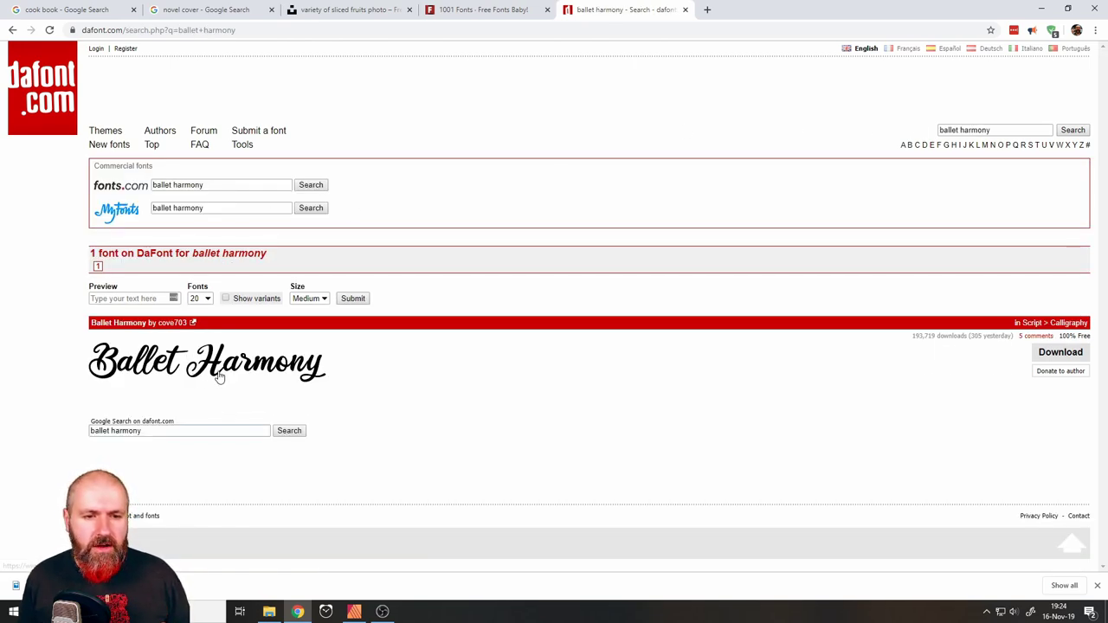
pyautogui.click(1061, 355)
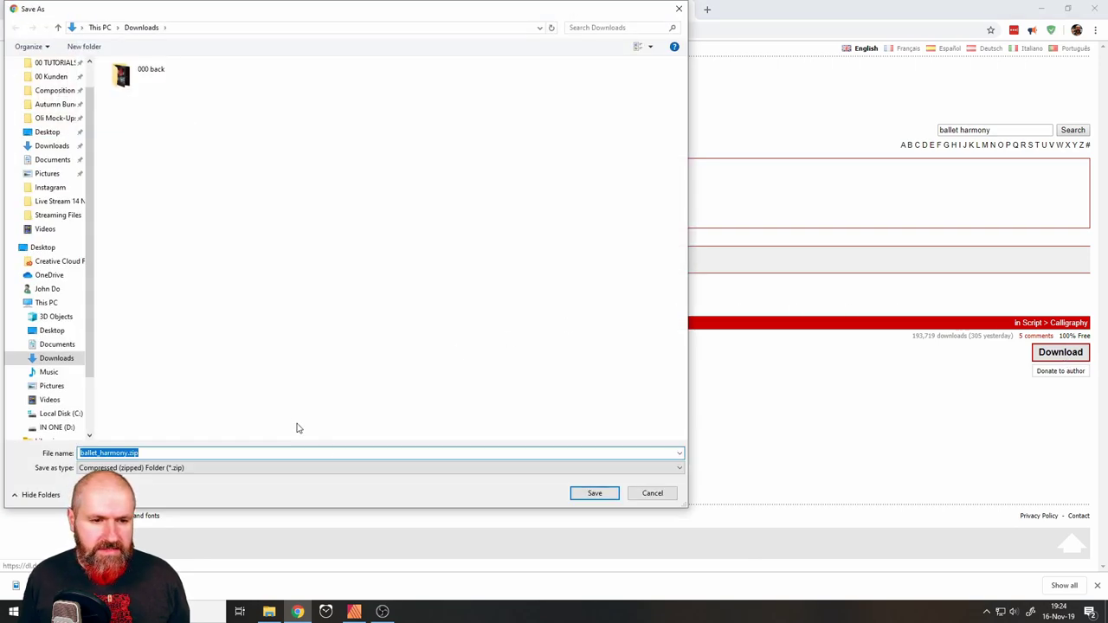
# - Save ballet_harmony.zip to Downloads, open it and preview the Ballet Harmony.ttf font
pyautogui.click(593, 492)
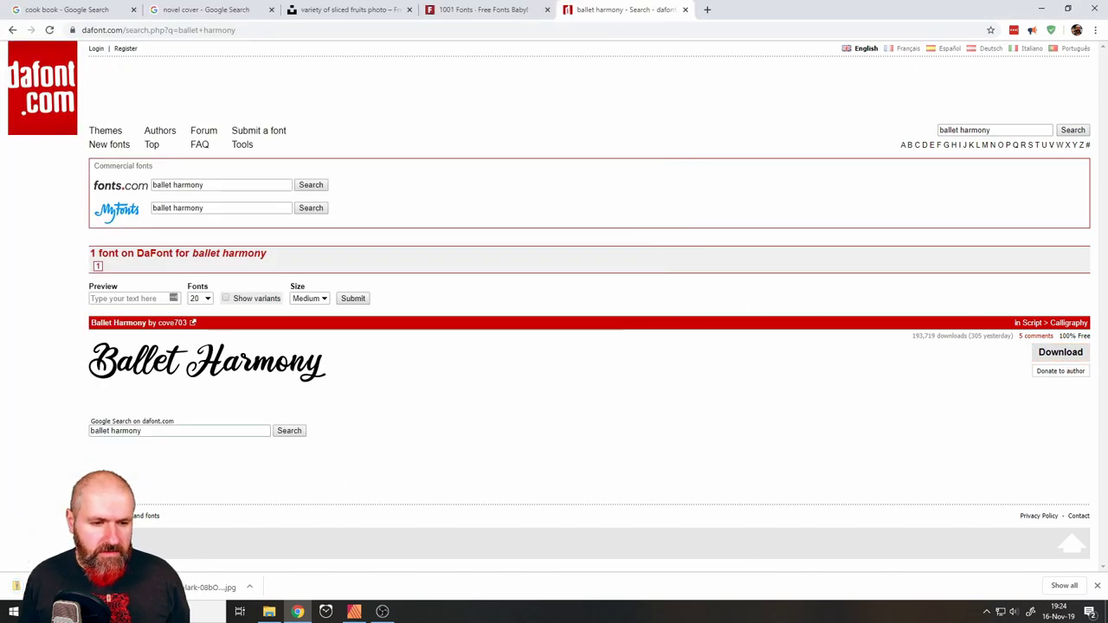
pyautogui.click(77, 587)
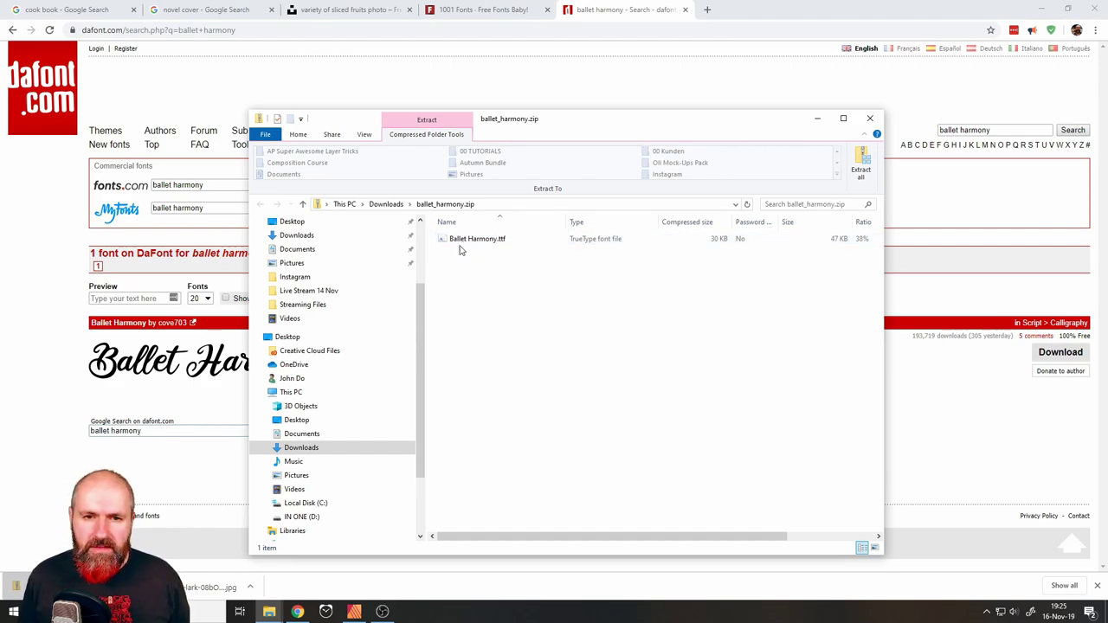
pyautogui.doubleClick(447, 245)
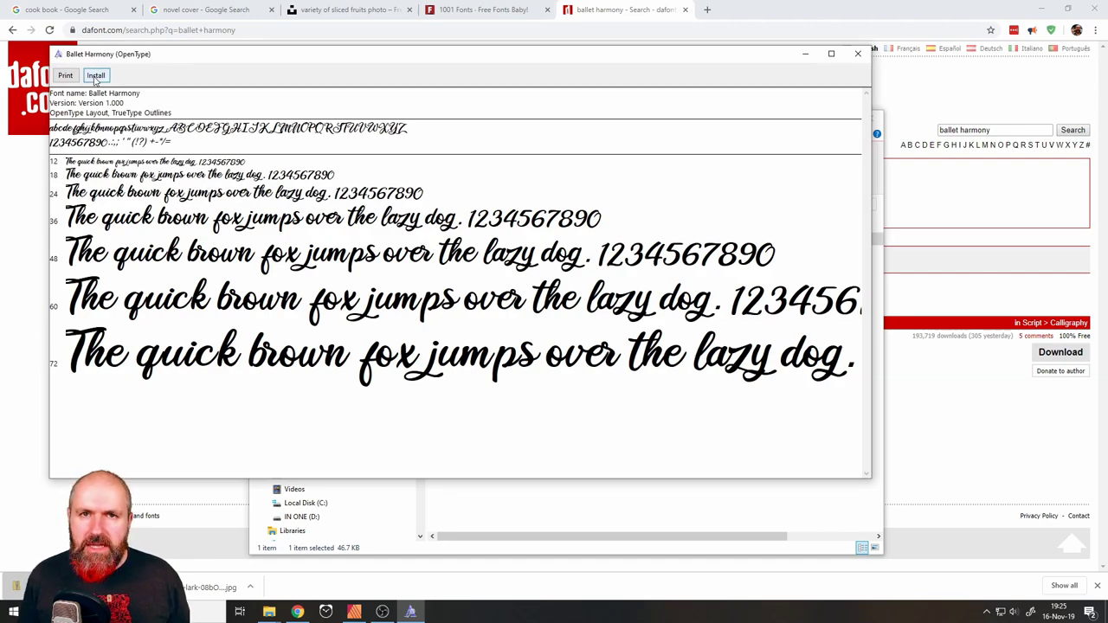
pyautogui.click(856, 55)
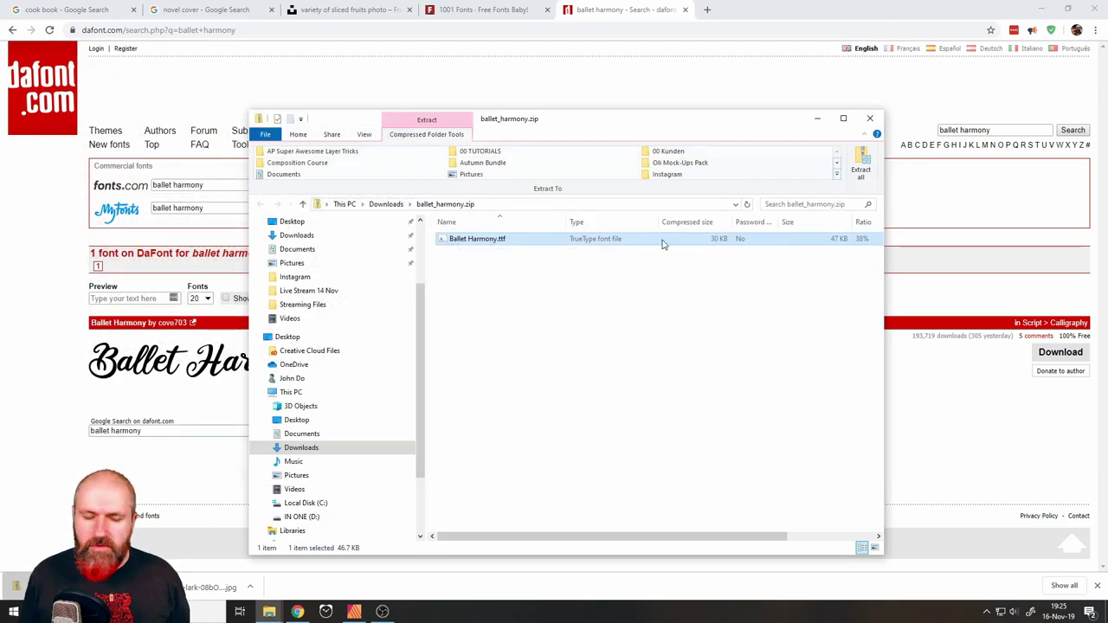
# - Return to the cover document and select the fruit photo on the page
pyautogui.click(354, 611)
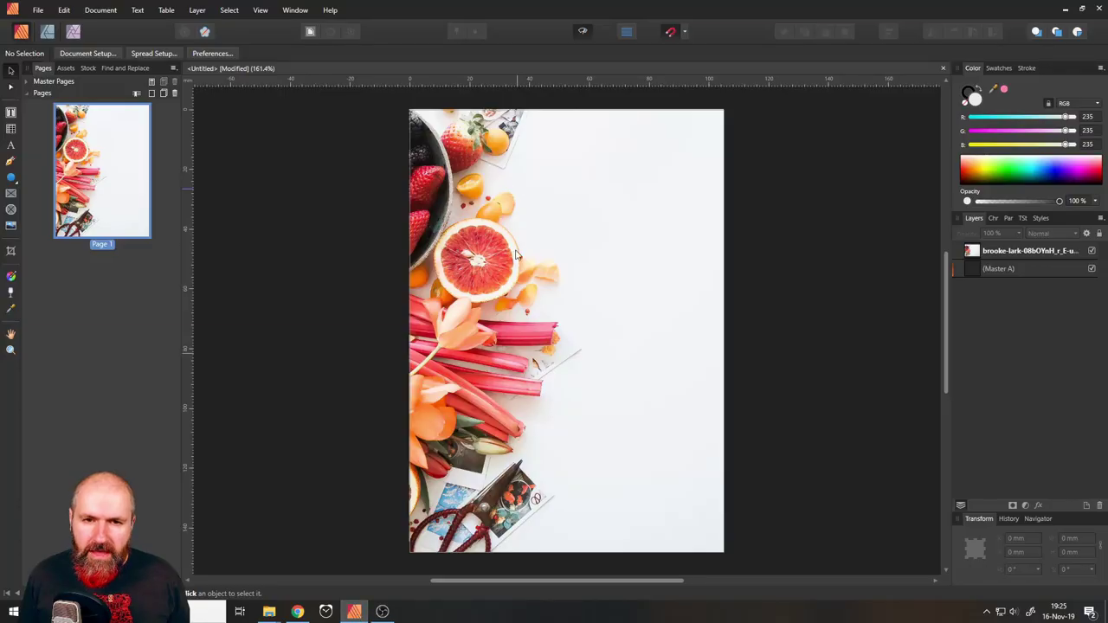
pyautogui.click(490, 262)
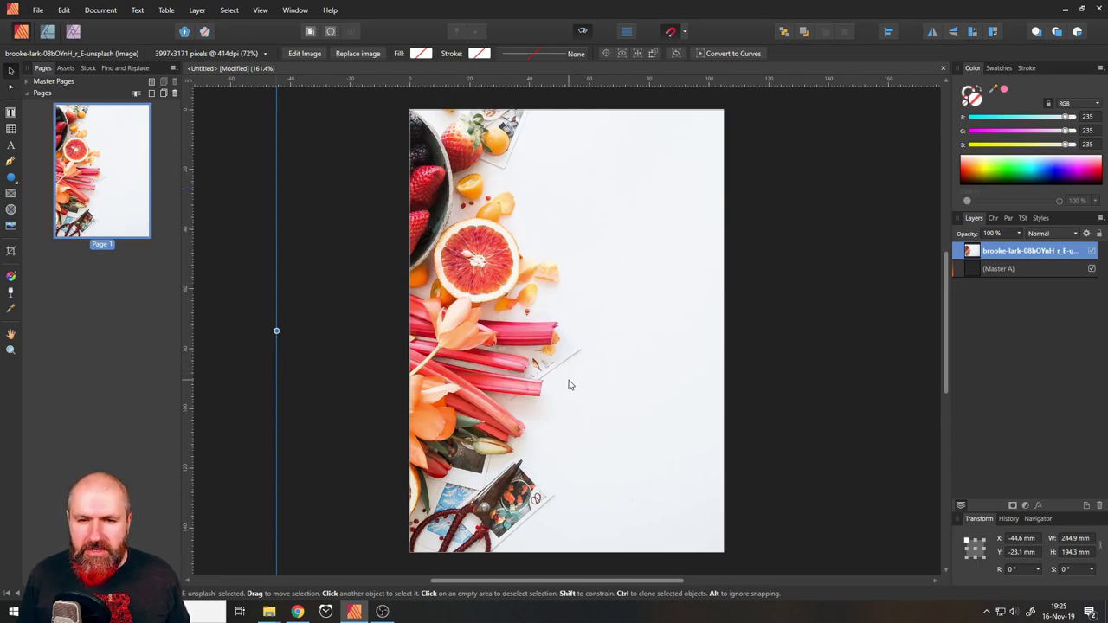
# - Rotate the fruit photo to 90° and move it so the berry bowl hugs the right edge
pyautogui.scroll(-5, 569, 384)
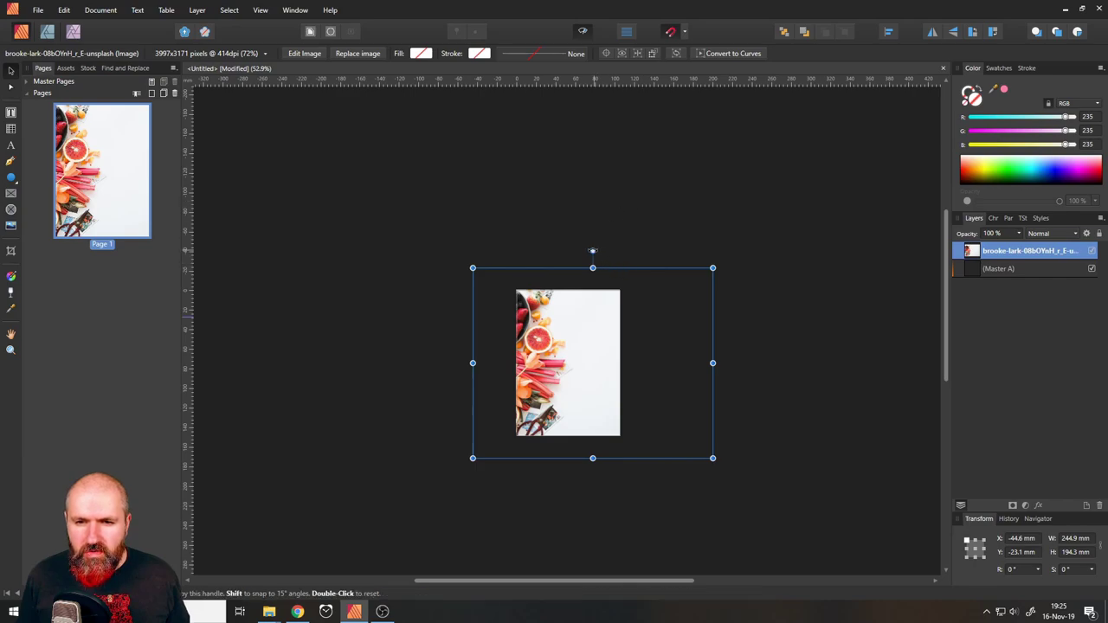
pyautogui.moveTo(593, 251); pyautogui.dragTo(508, 286)
pyautogui.moveTo(563, 319)
pyautogui.mouseDown()
pyautogui.moveTo(621, 296)
pyautogui.moveTo(583, 321)
pyautogui.mouseUp()
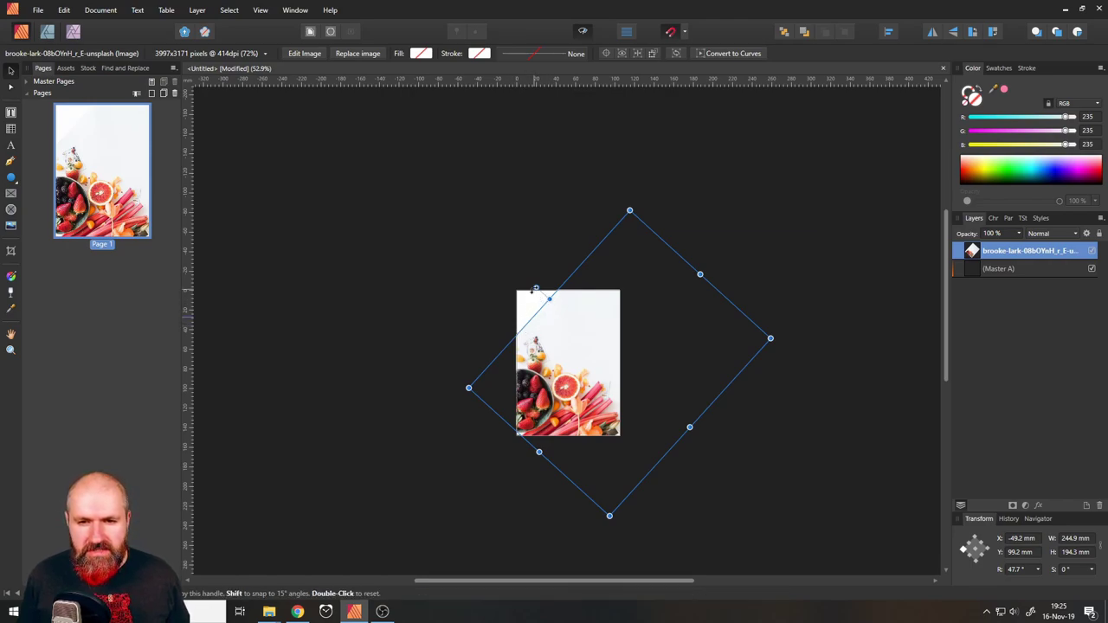
pyautogui.moveTo(536, 287); pyautogui.dragTo(483, 368)
pyautogui.moveTo(591, 371); pyautogui.dragTo(566, 308)
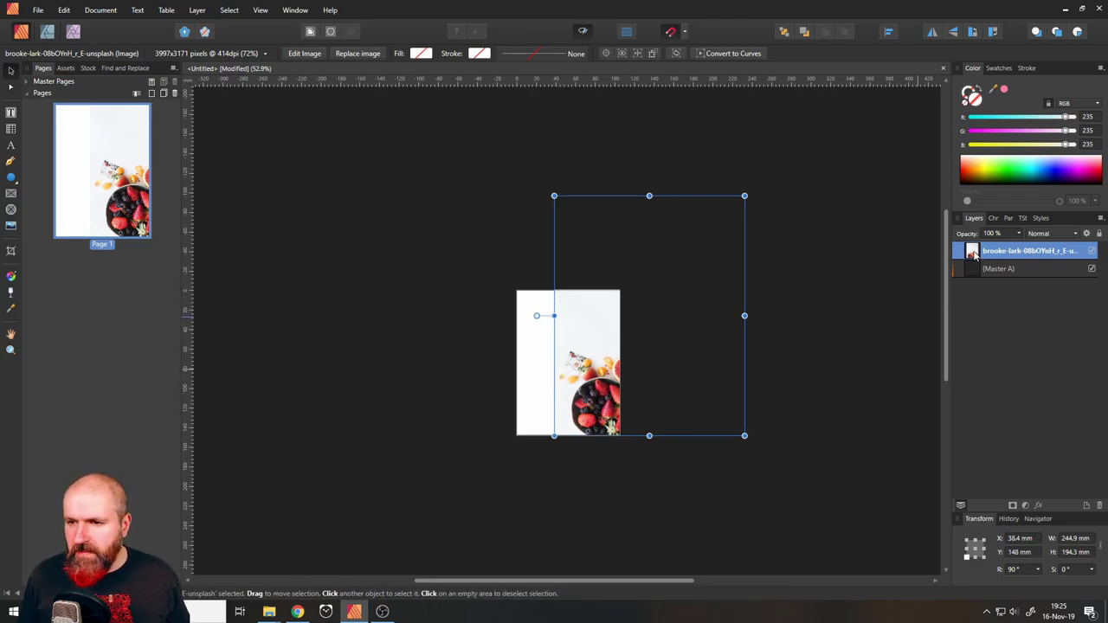
pyautogui.rightClick(972, 253)
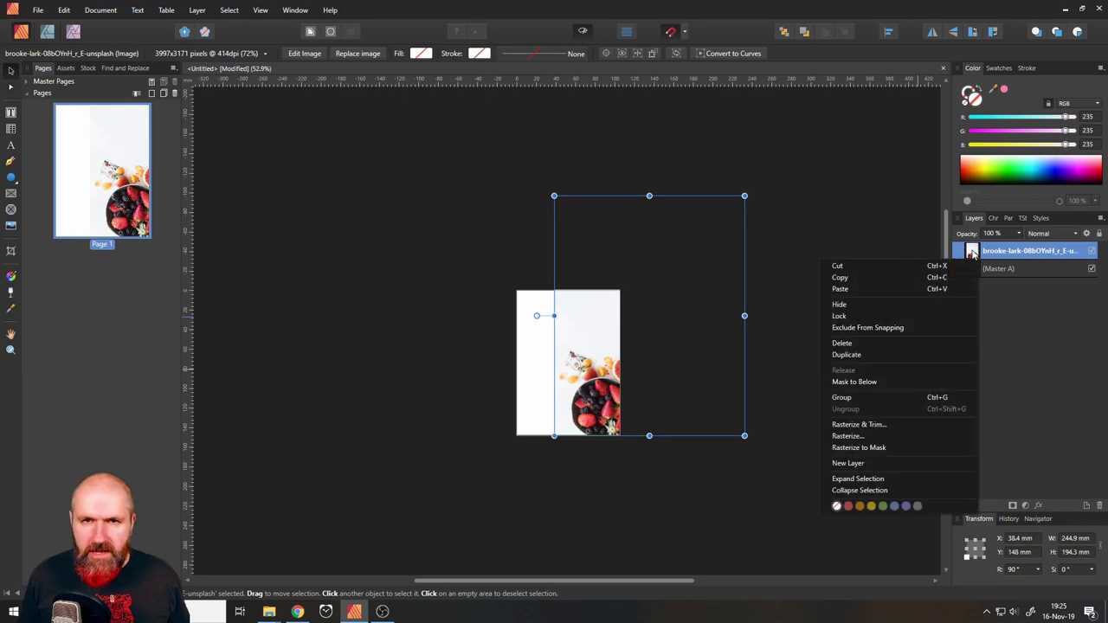
# - Duplicate the rotated photo, flip the copy horizontally and drag it to the page's left side
pyautogui.click(858, 355)
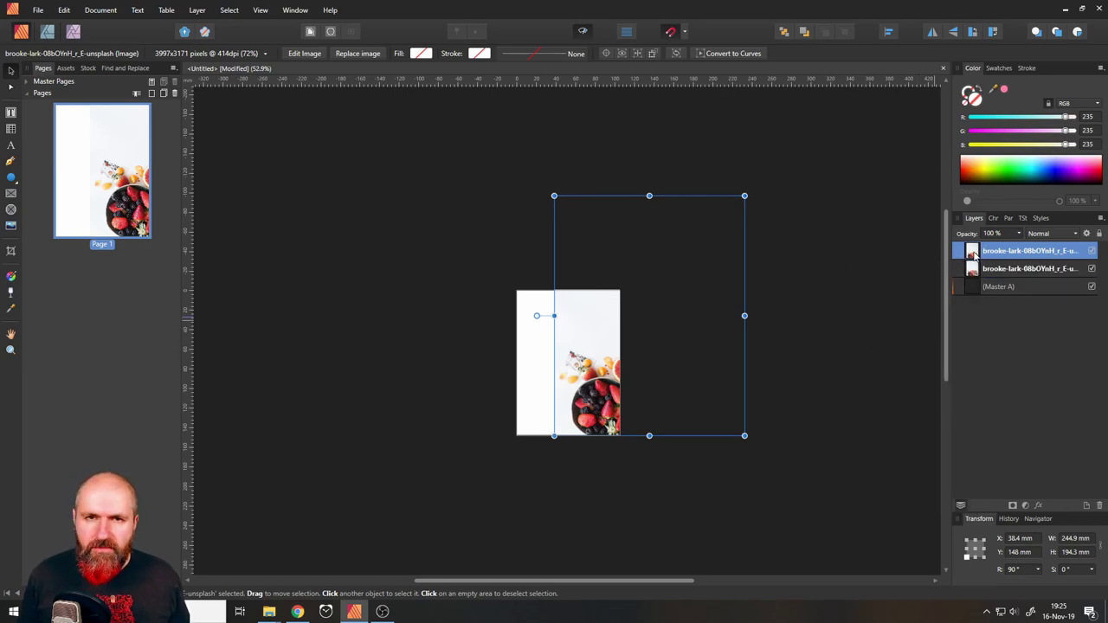
pyautogui.click(198, 10)
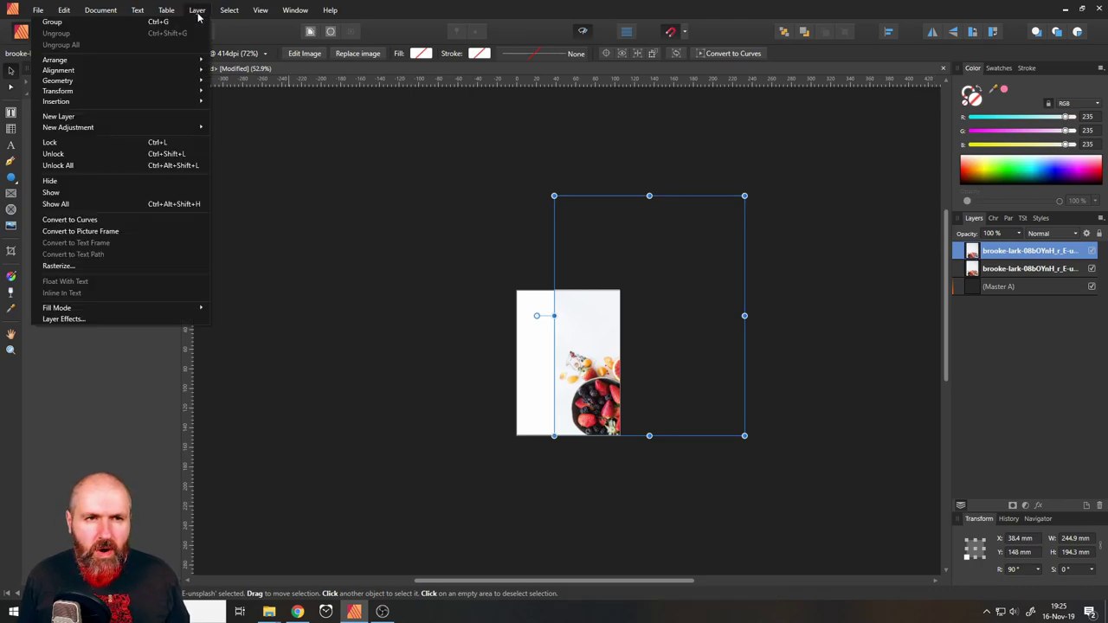
pyautogui.moveTo(142, 90)
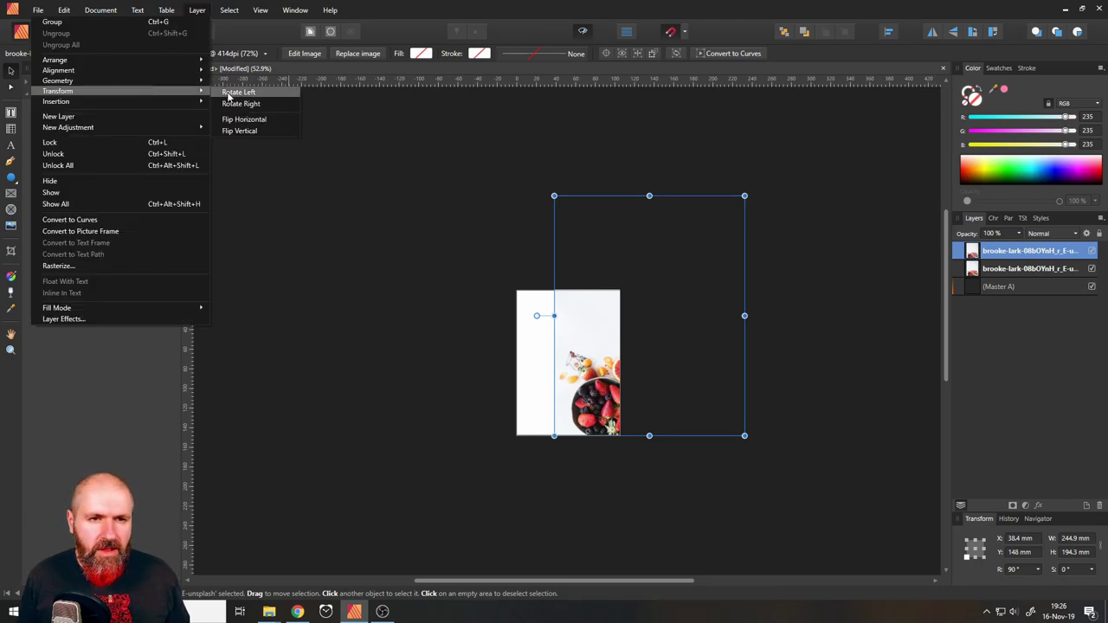
pyautogui.click(253, 123)
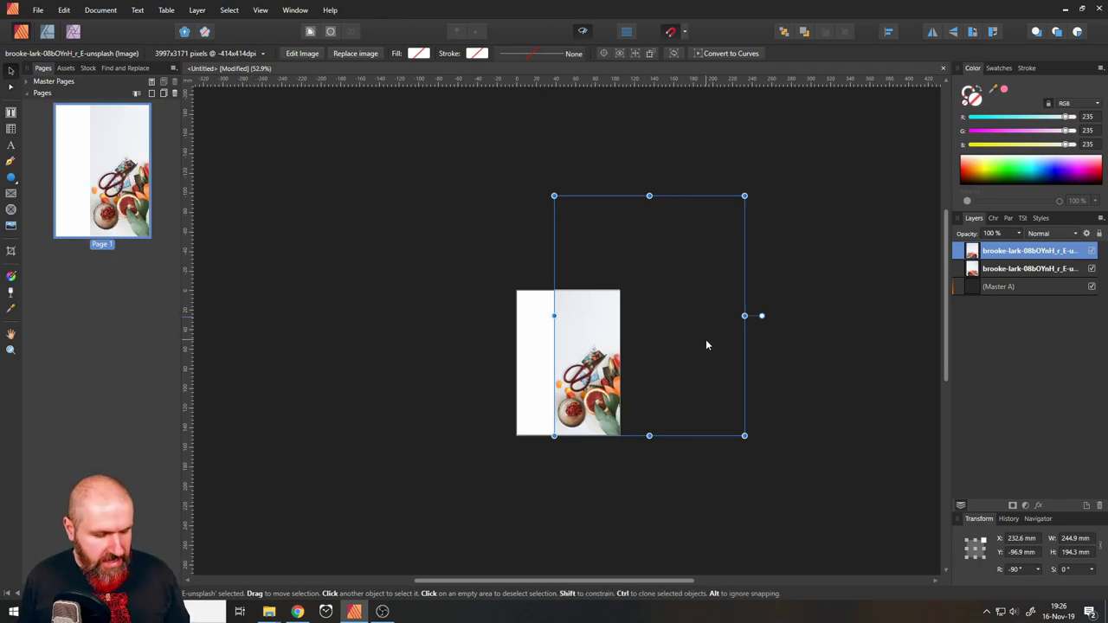
pyautogui.moveTo(703, 352); pyautogui.dragTo(516, 354)
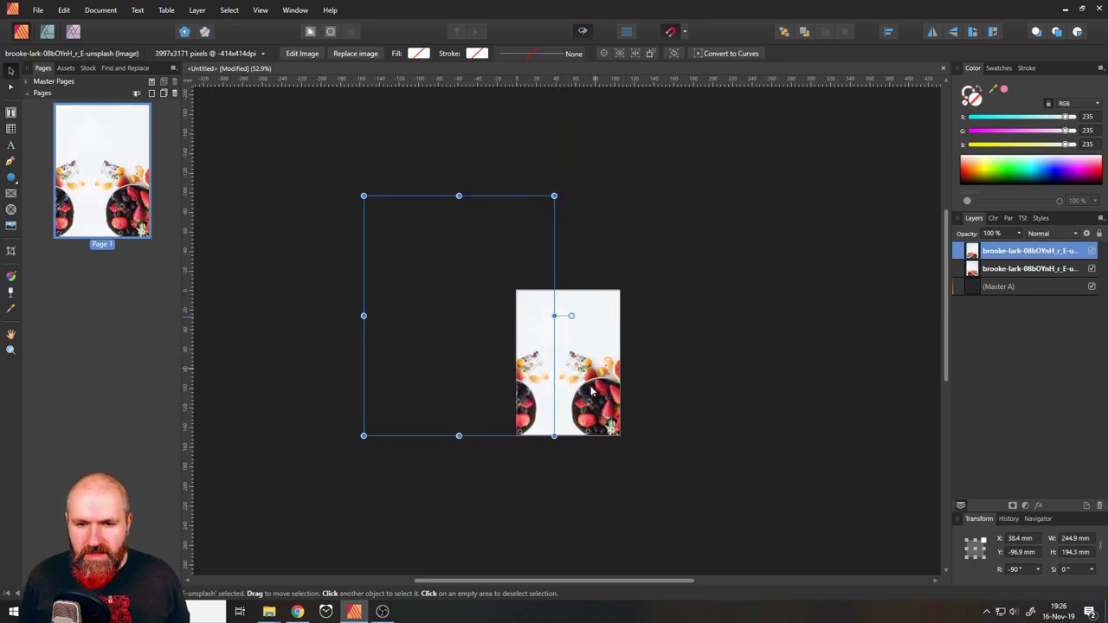
pyautogui.scroll(5, 558, 384)
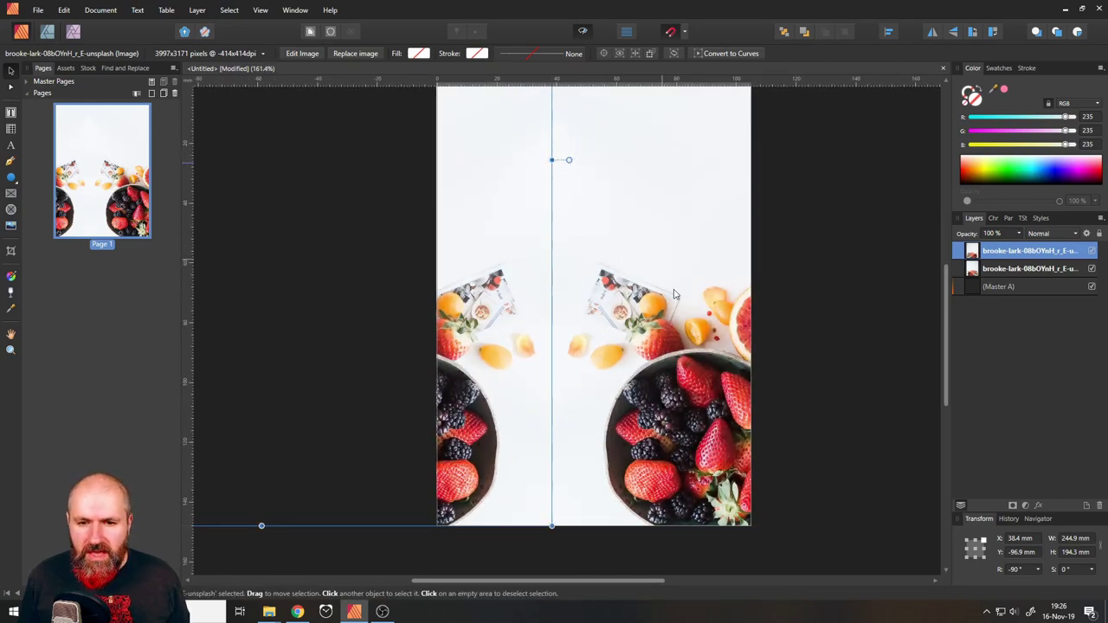
pyautogui.click(593, 330)
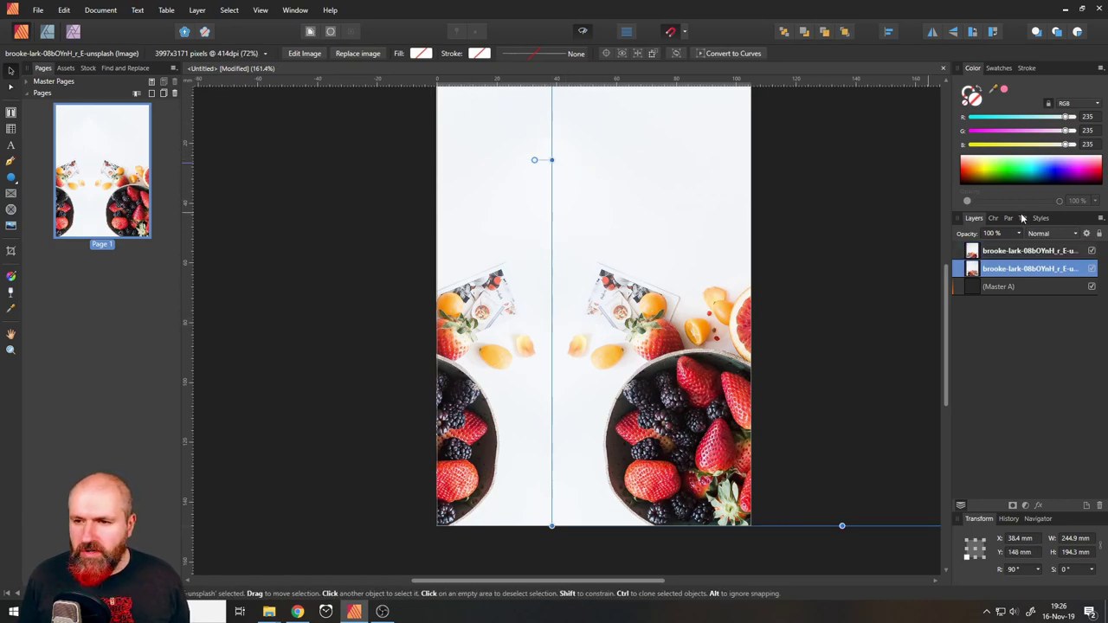
# - Group the two fruit photo copies into a single object with Ctrl+G
pyautogui.click(1004, 251)
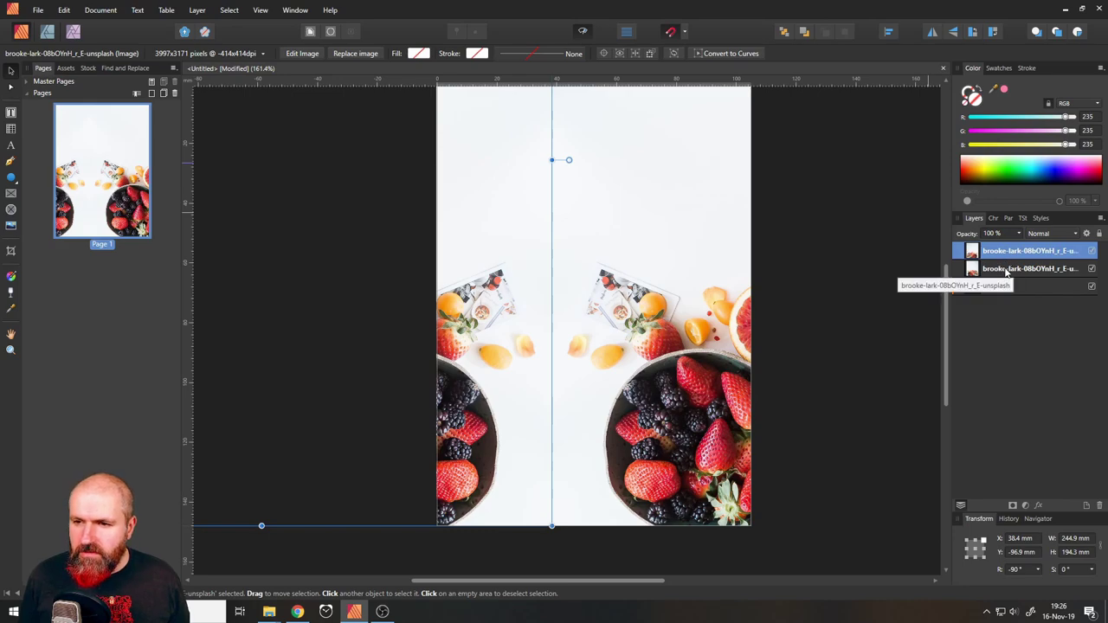
pyautogui.keyDown('shift'); pyautogui.click(1006, 269); pyautogui.keyUp('shift')
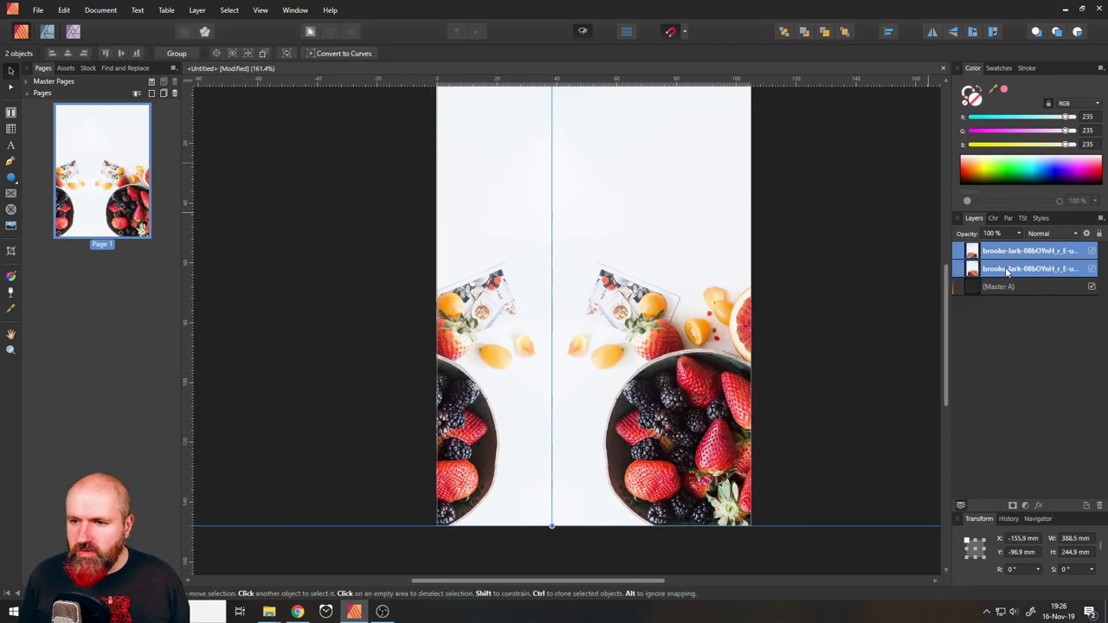
pyautogui.hotkey('ctrl', 'g')
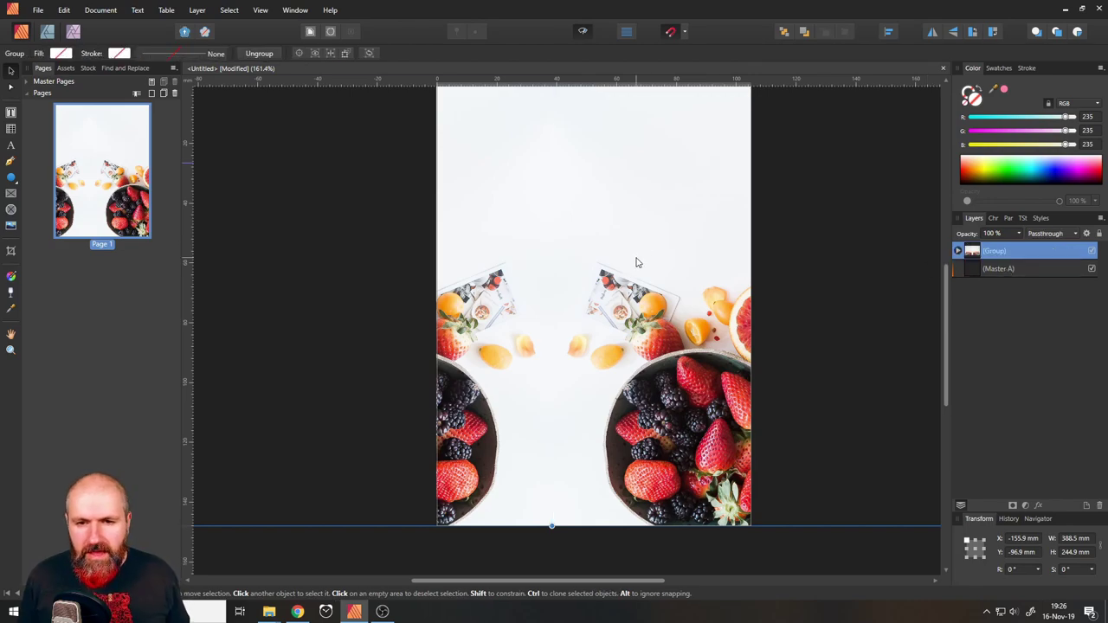
pyautogui.scroll(-5, 636, 262)
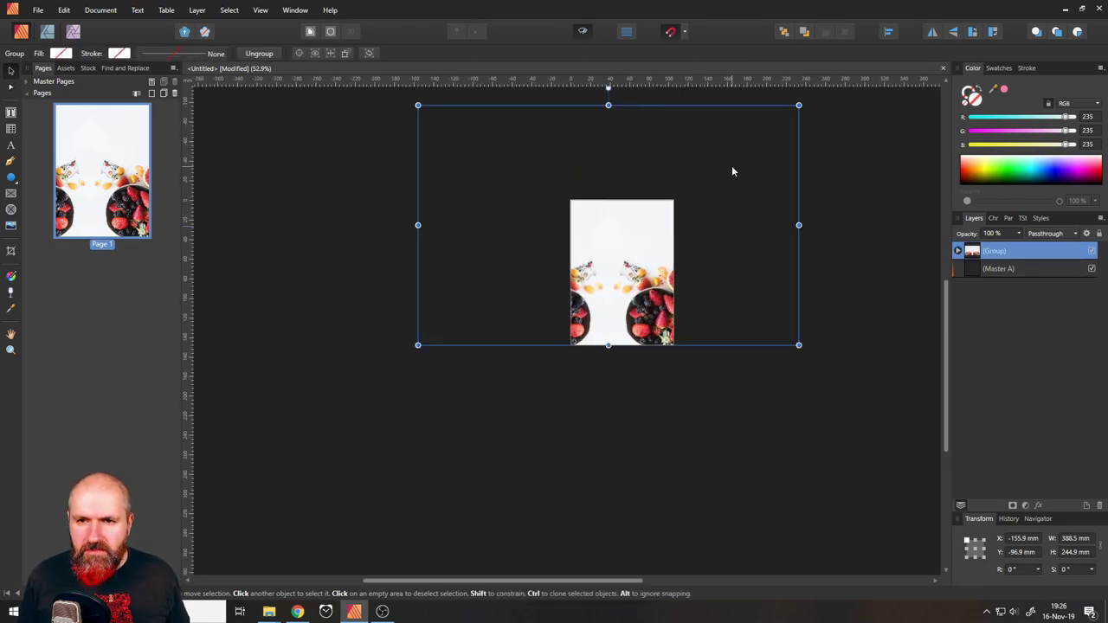
pyautogui.moveTo(732, 170); pyautogui.dragTo(631, 268)
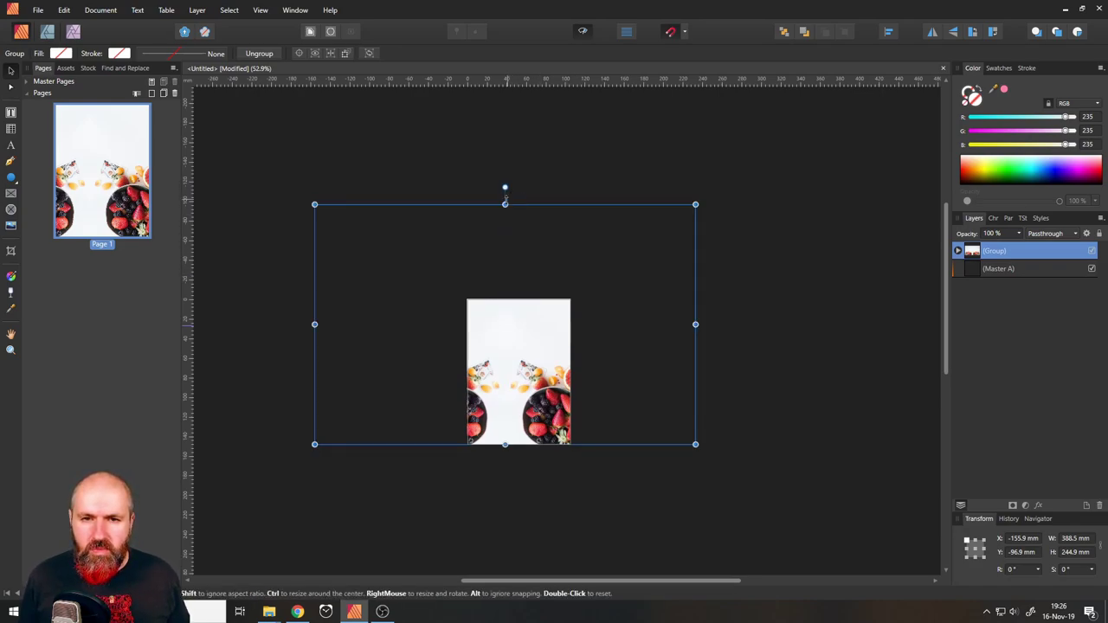
# - Rotate the photo group about 51° and move it left and up over the page
pyautogui.moveTo(504, 187); pyautogui.dragTo(639, 209)
pyautogui.moveTo(617, 289)
pyautogui.mouseDown()
pyautogui.moveTo(612, 265)
pyautogui.moveTo(612, 279)
pyautogui.moveTo(635, 280)
pyautogui.mouseUp()
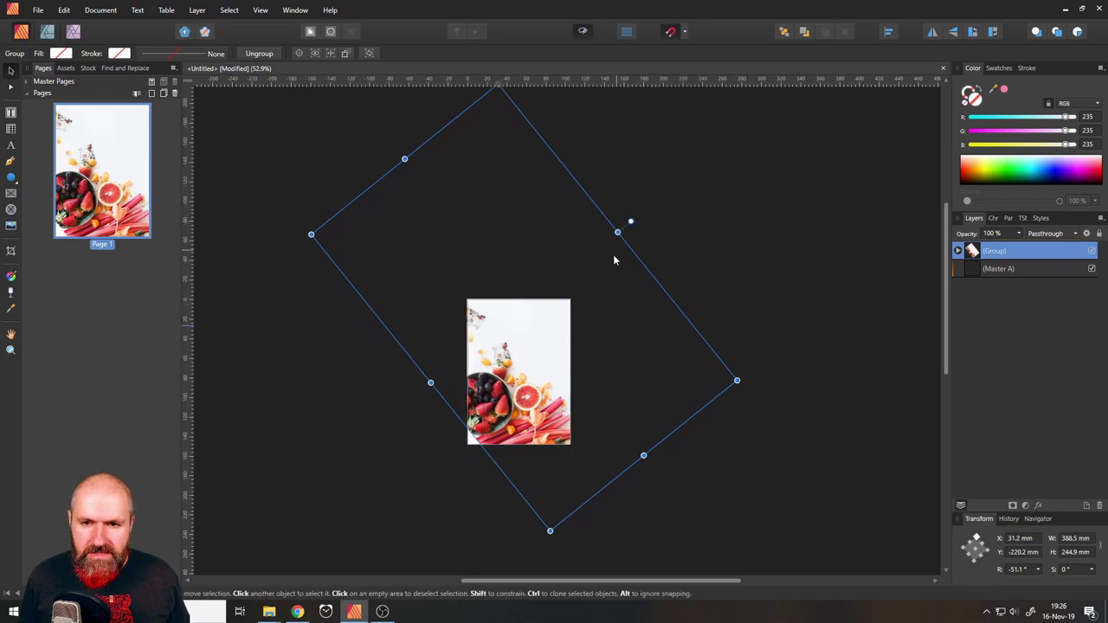
pyautogui.scroll(4, 576, 297)
pyautogui.scroll(-2, 606, 297)
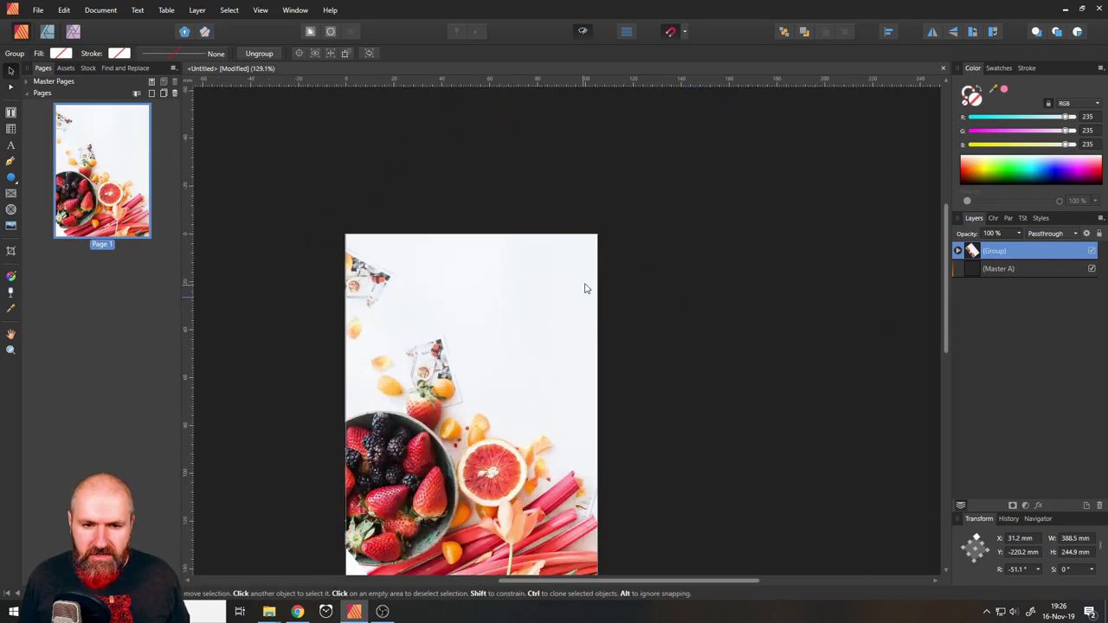
pyautogui.scroll(-2, 644, 250)
pyautogui.moveTo(713, 258); pyautogui.dragTo(655, 248)
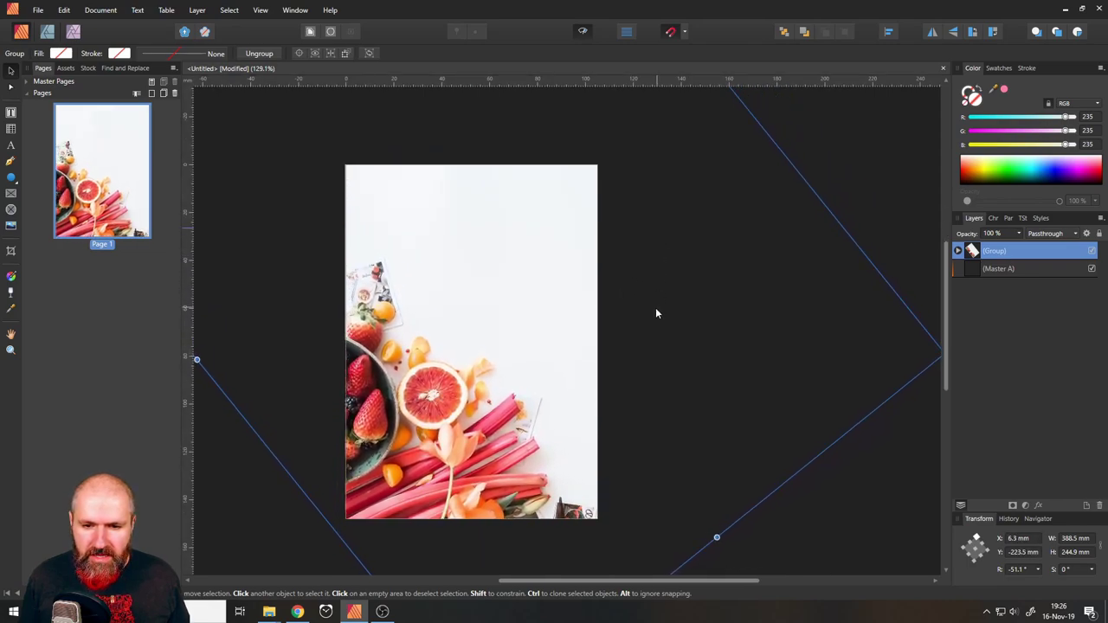
# - Reduce the group's tilt to about −39.5° and nudge it to fill the lower left
pyautogui.scroll(-3, 655, 308)
pyautogui.scroll(-7, 660, 305)
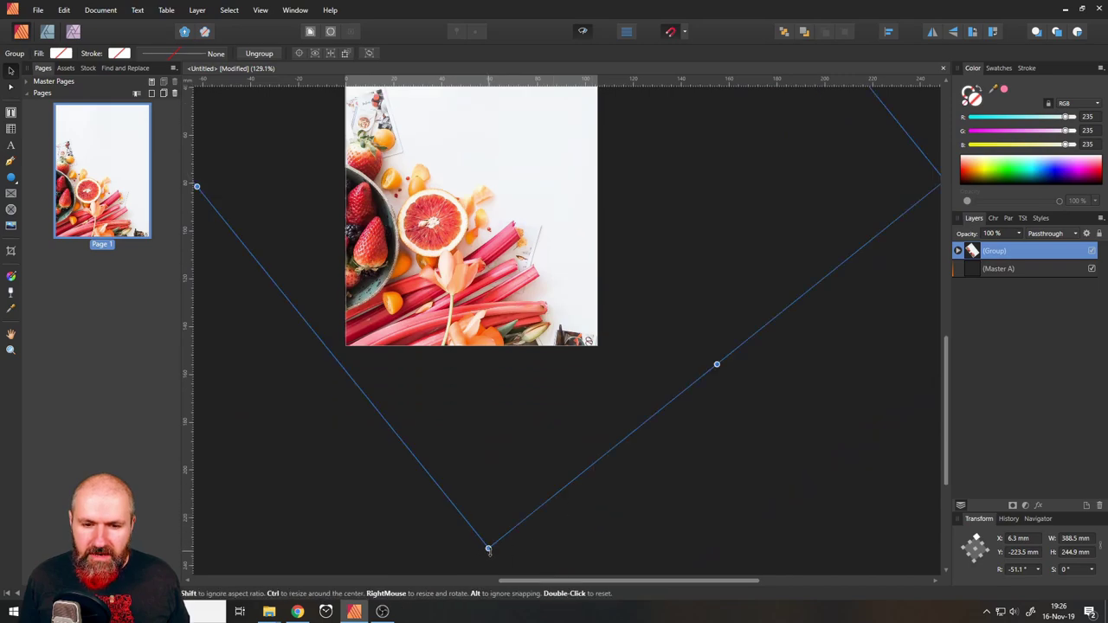
pyautogui.moveTo(488, 548); pyautogui.dragTo(603, 540)
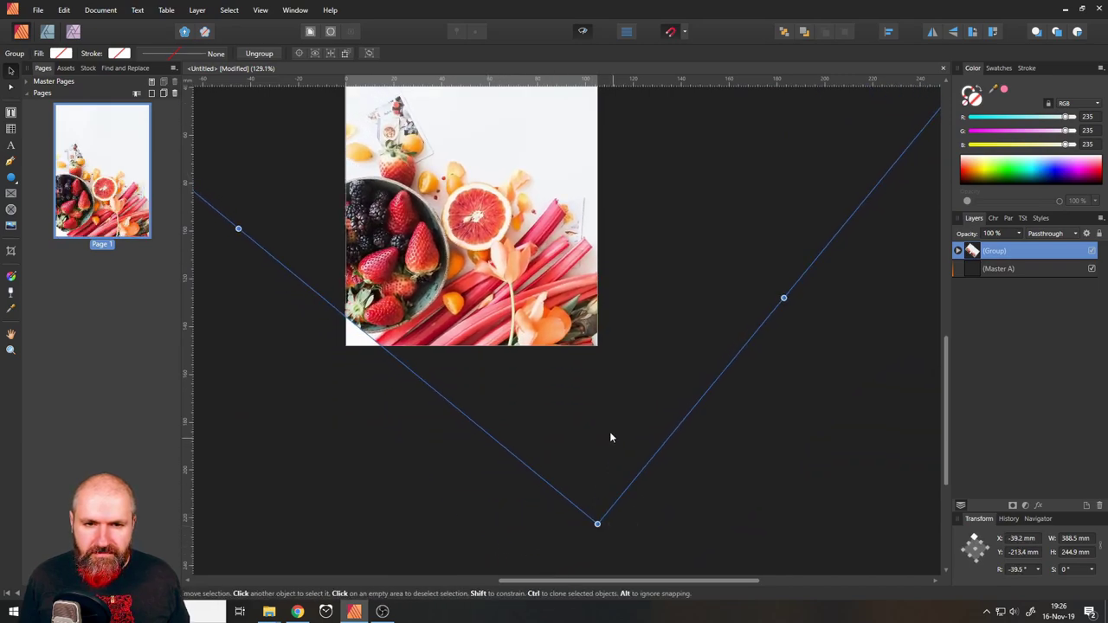
pyautogui.moveTo(587, 401)
pyautogui.mouseDown()
pyautogui.moveTo(598, 391)
pyautogui.moveTo(591, 398)
pyautogui.mouseUp()
pyautogui.scroll(6, 591, 353)
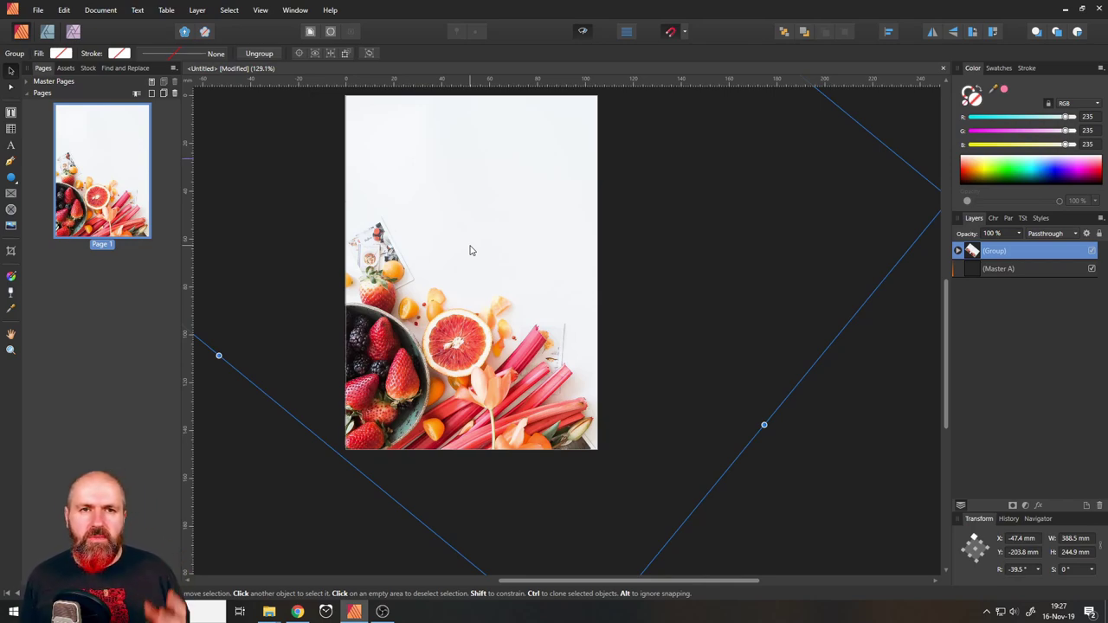
# - Add the artistic text word 'The' near the top of the page
pyautogui.scroll(2, 470, 250)
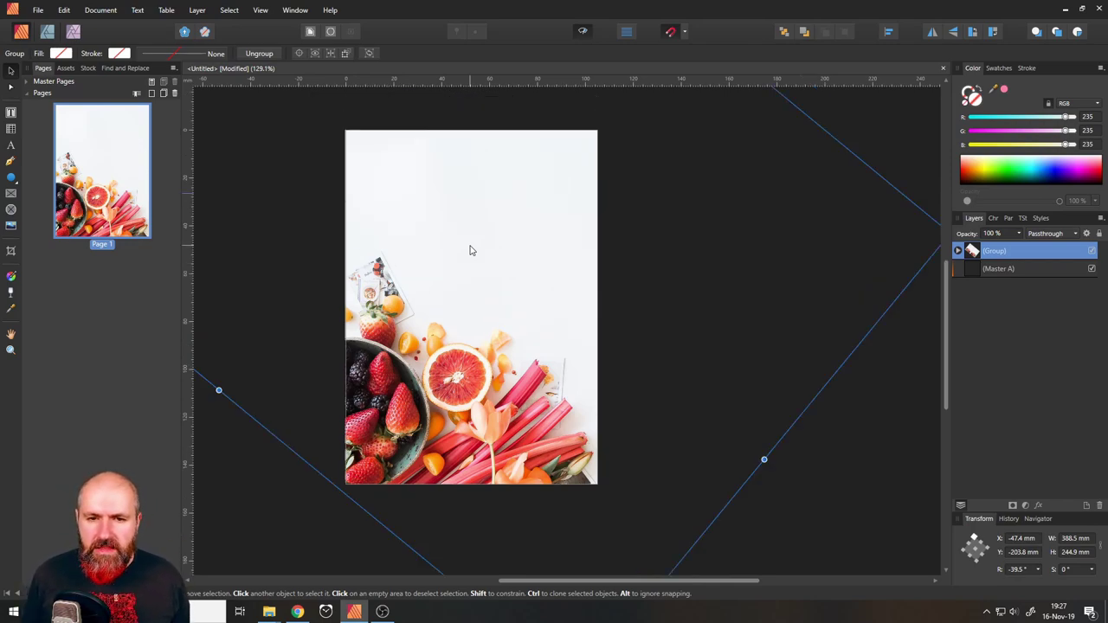
pyautogui.click(11, 145)
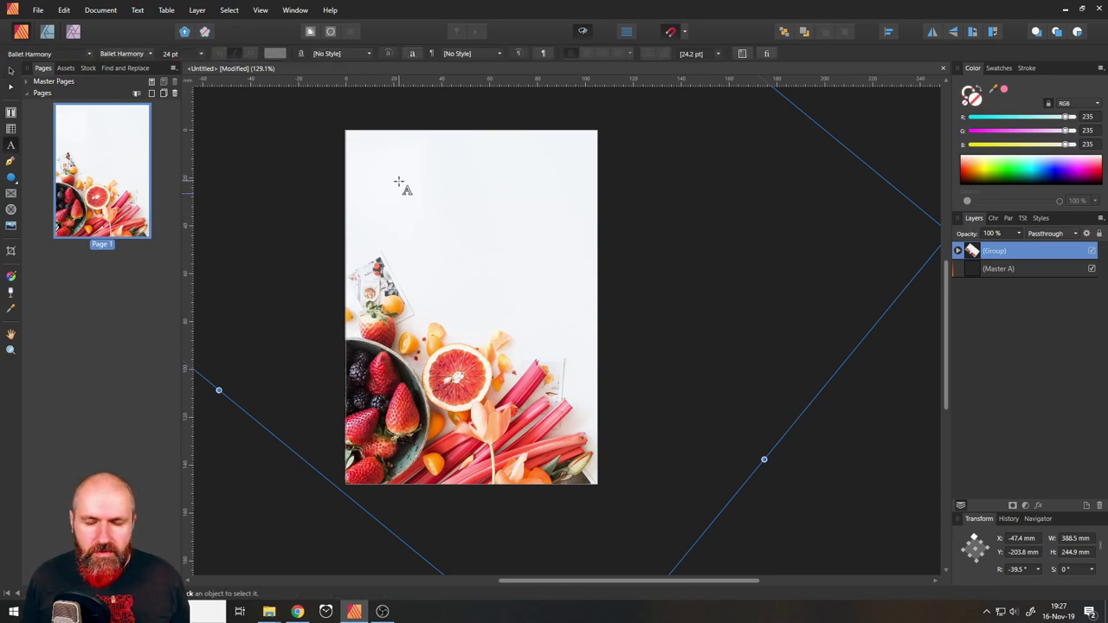
pyautogui.moveTo(394, 183); pyautogui.dragTo(420, 212)
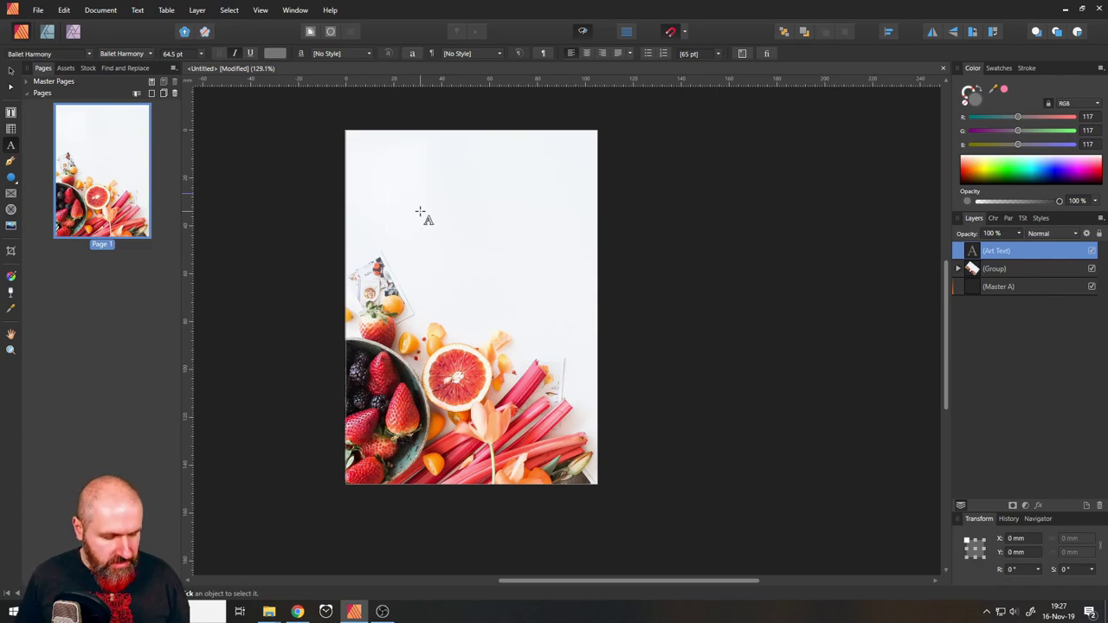
pyautogui.write('The')
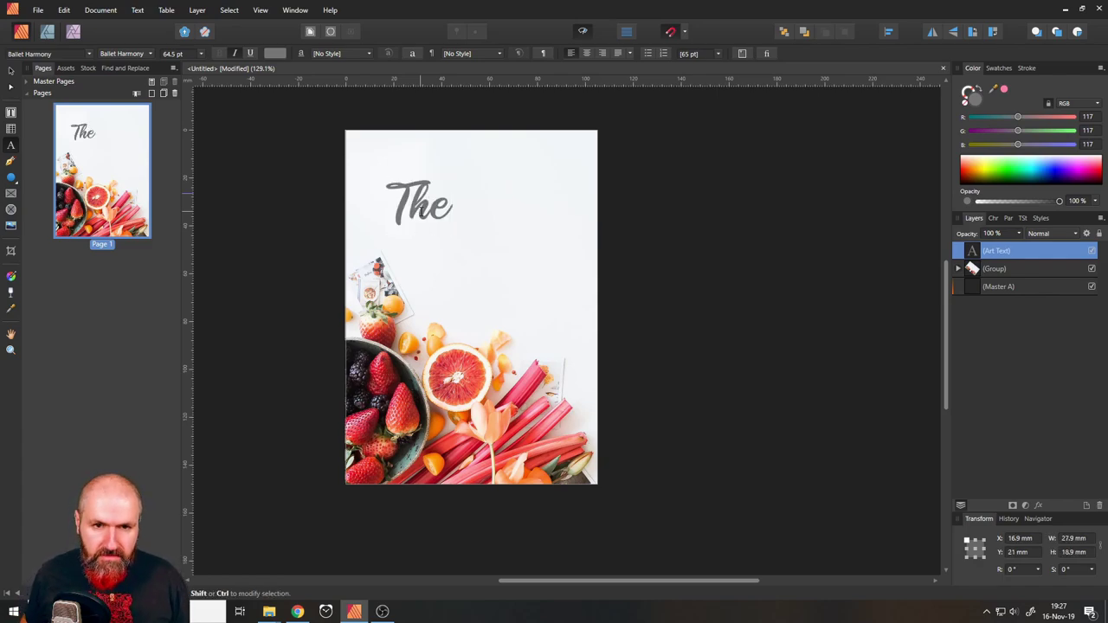
pyautogui.press('Escape')
# - Add a second artistic text word 'Summer' below 'The'
pyautogui.click(9, 70)
pyautogui.click(10, 145)
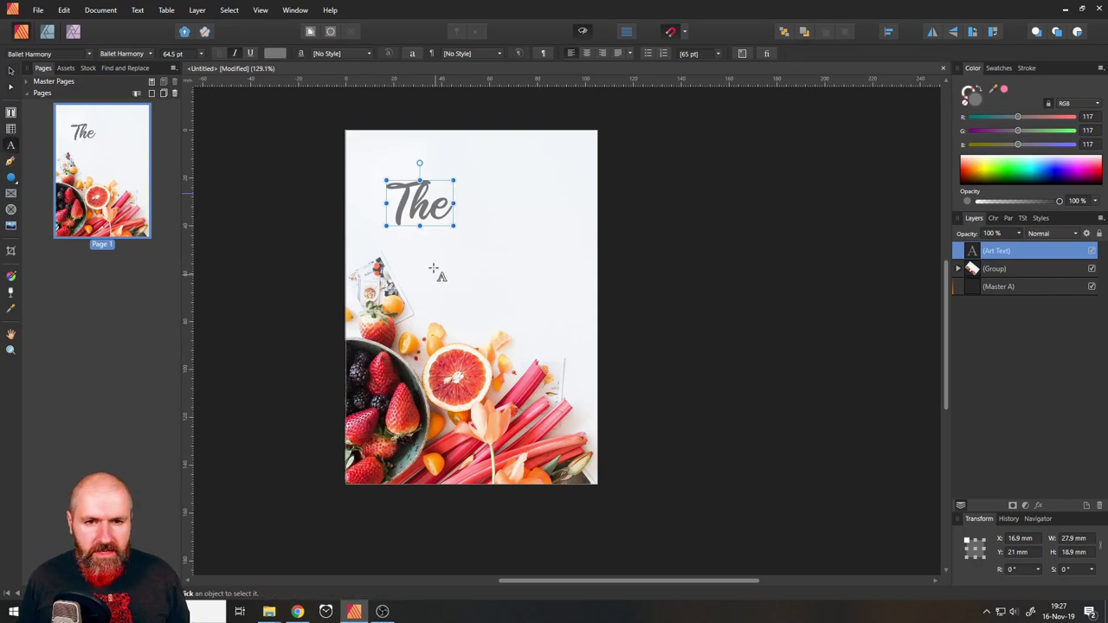
pyautogui.moveTo(419, 248); pyautogui.dragTo(465, 286)
pyautogui.write('Summer')
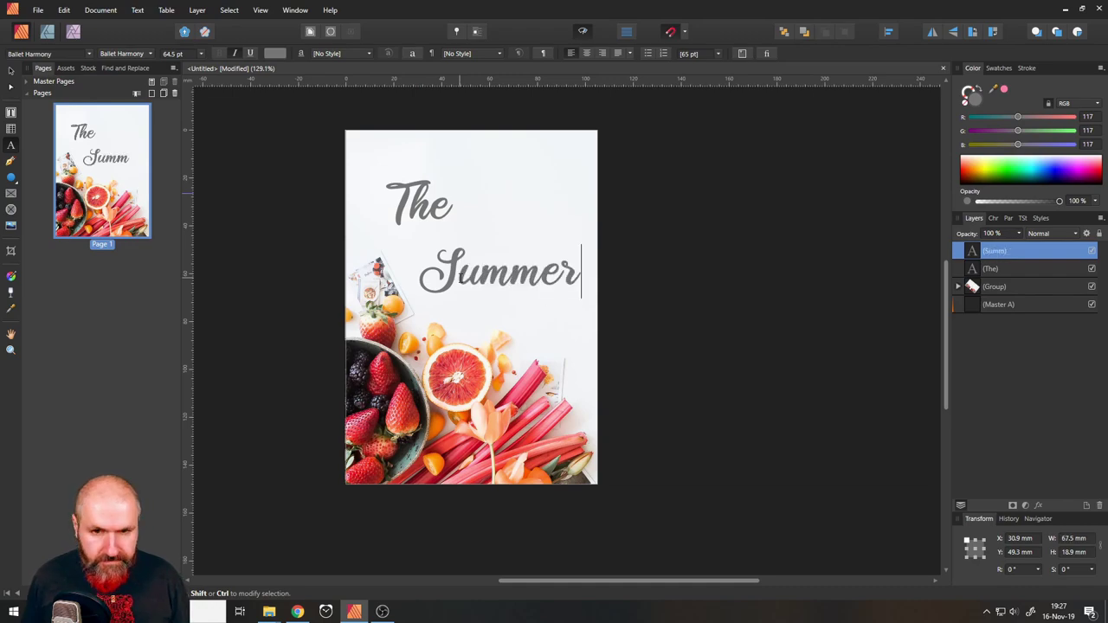
pyautogui.press('Escape')
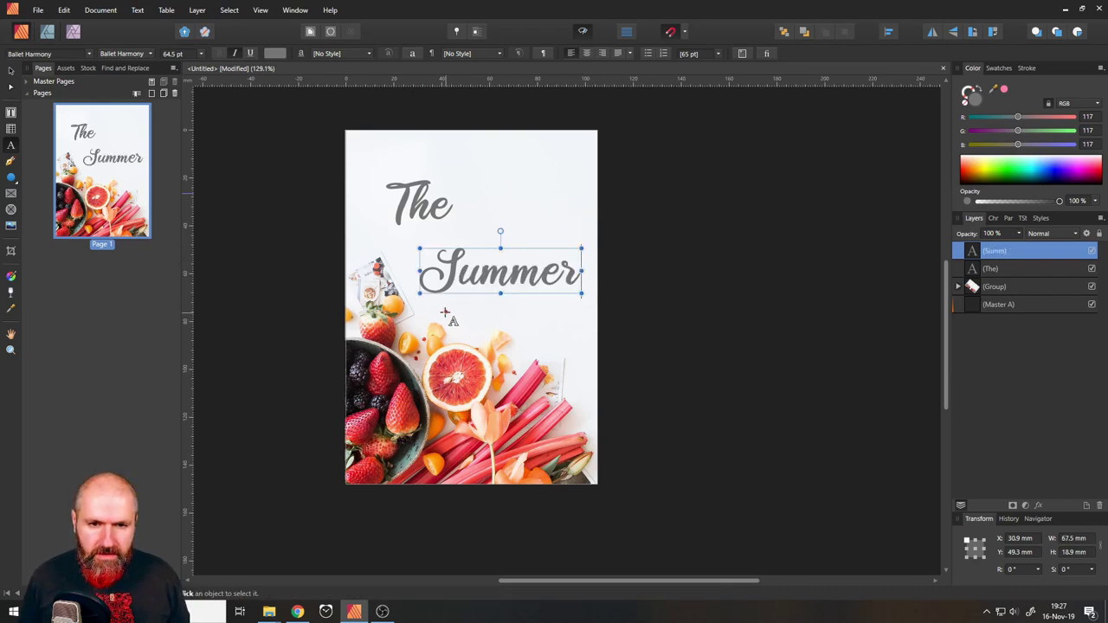
# - Add 'of' below Summer and 'Taste' to the right of 'The'
pyautogui.moveTo(445, 311); pyautogui.dragTo(481, 341)
pyautogui.write('of')
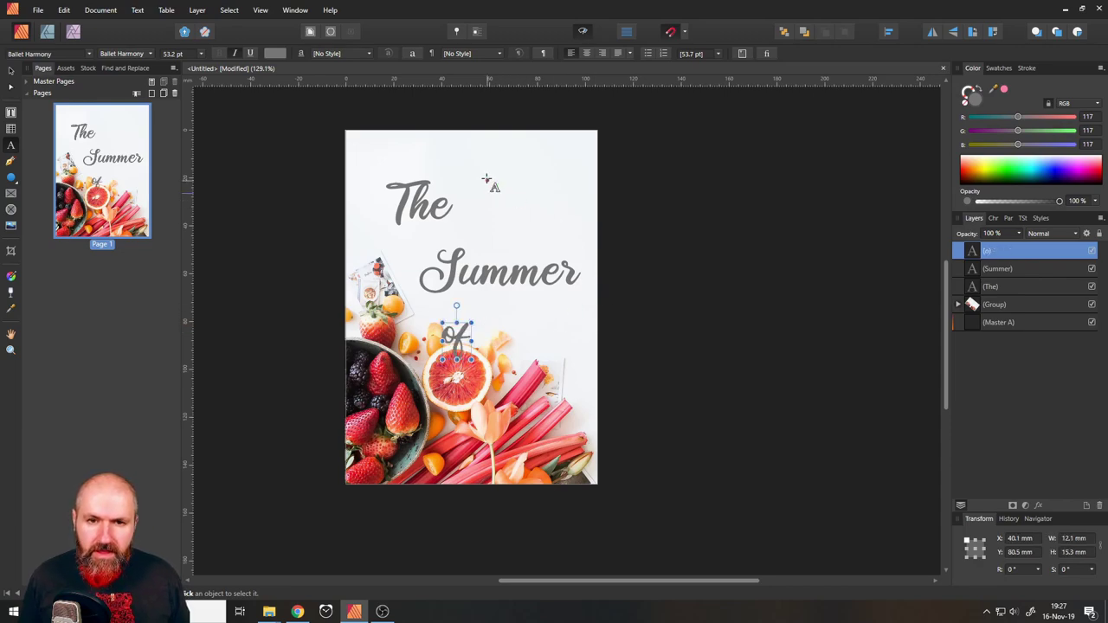
pyautogui.moveTo(486, 173); pyautogui.dragTo(516, 204)
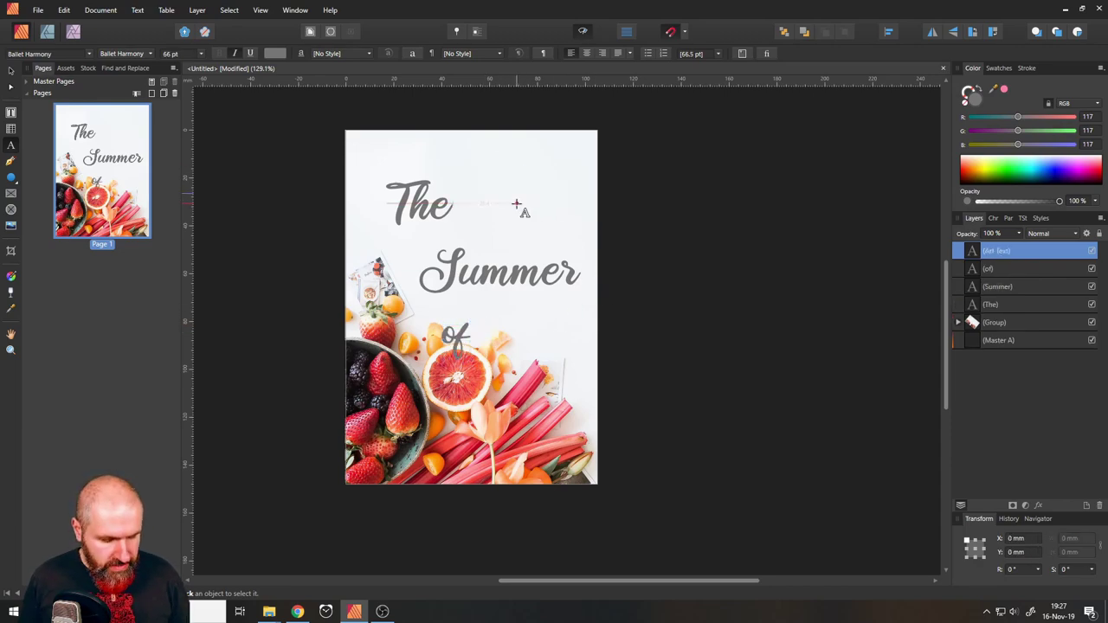
pyautogui.write('Taste')
pyautogui.press('Escape')
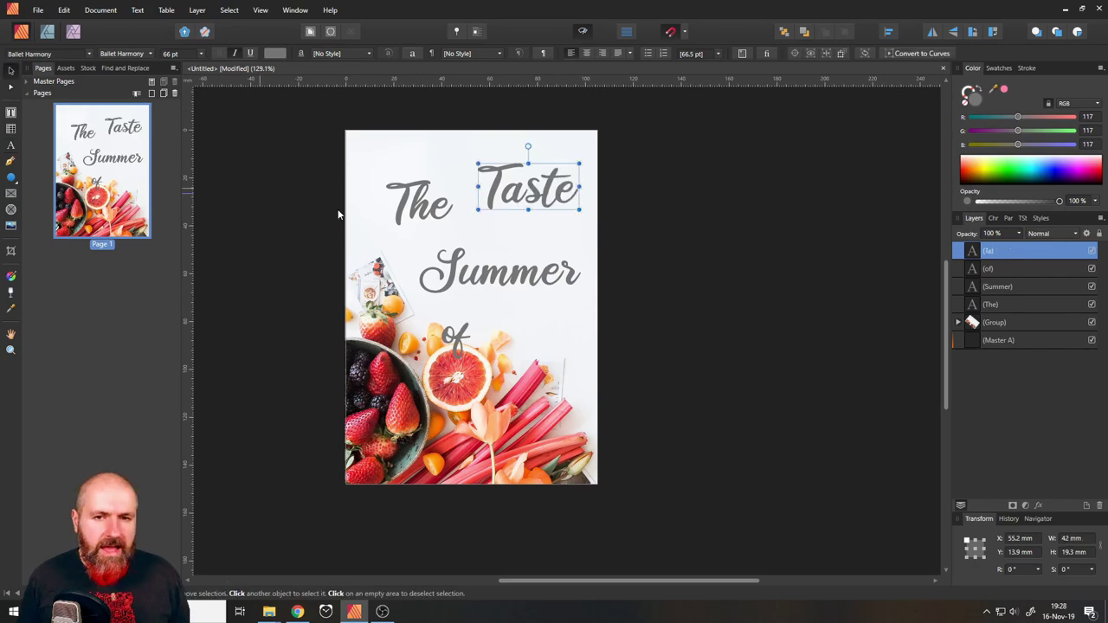
# - Place 'of' under Summer and 'Taste' right beside 'The'
pyautogui.moveTo(452, 333); pyautogui.dragTo(547, 325)
pyautogui.click(512, 198)
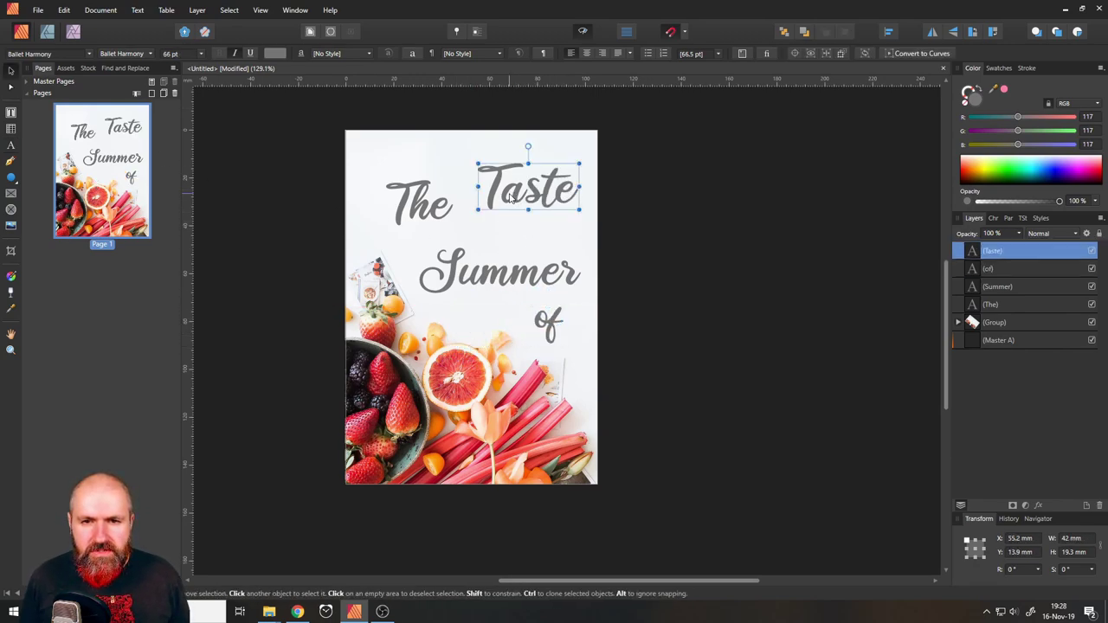
pyautogui.moveTo(521, 200); pyautogui.dragTo(496, 212)
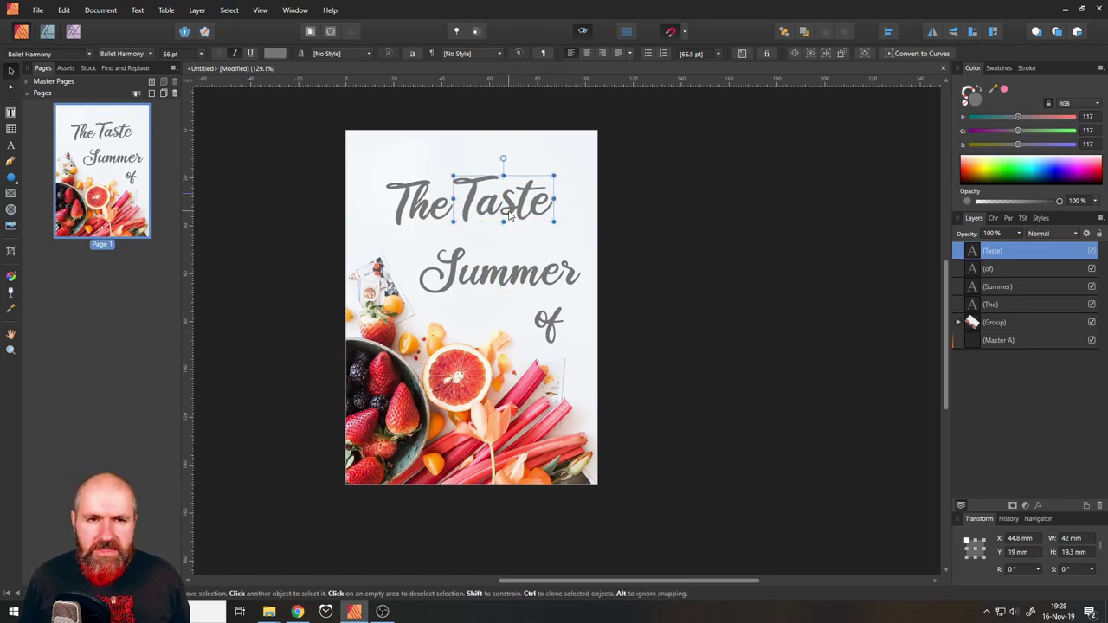
# - Colour 'Taste' and 'Summer' with the pink sampled from the grapefruit
pyautogui.click(278, 51)
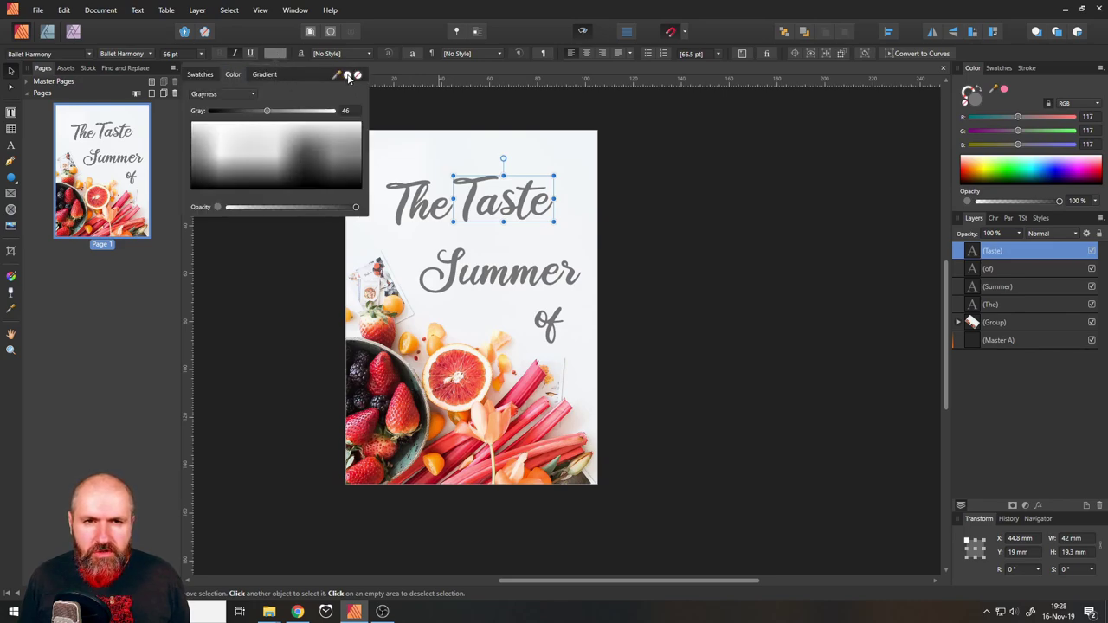
pyautogui.moveTo(348, 76); pyautogui.dragTo(523, 385)
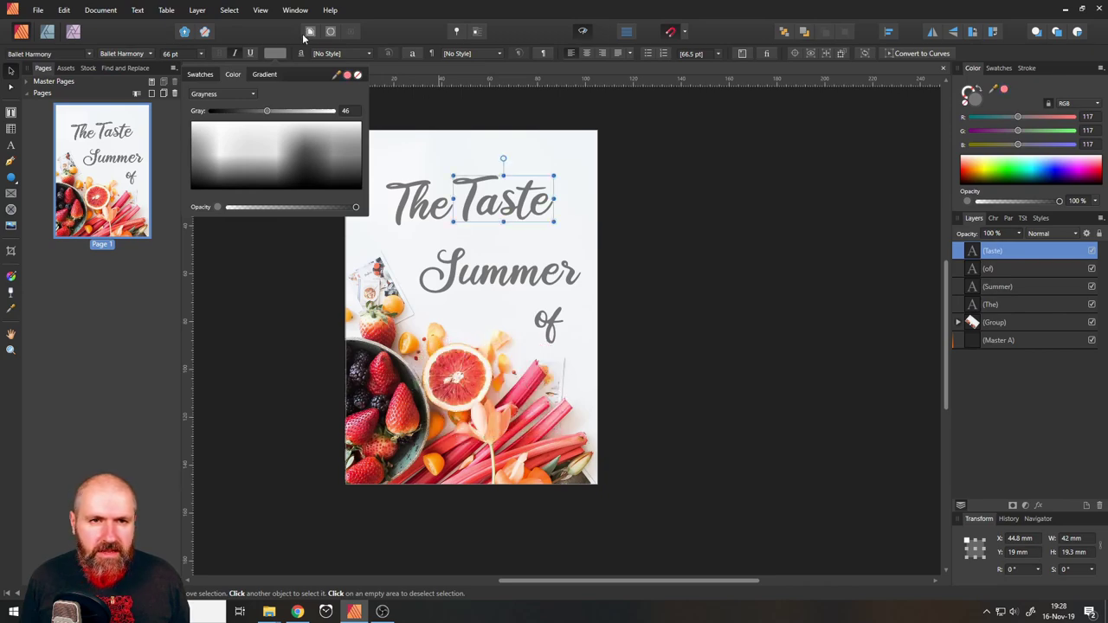
pyautogui.click(348, 76)
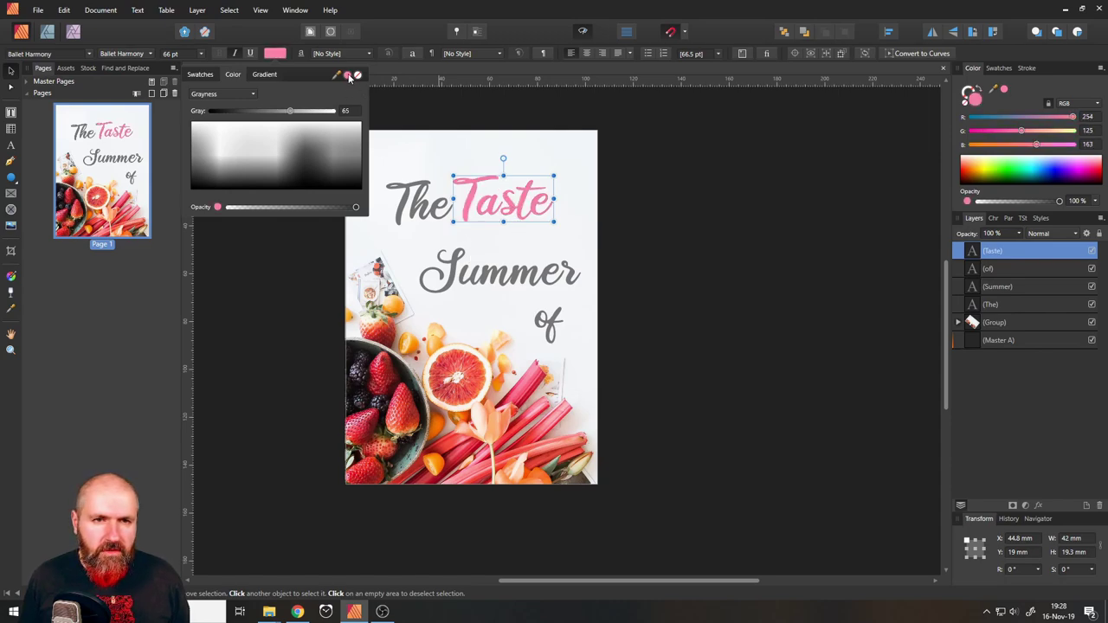
pyautogui.click(479, 276)
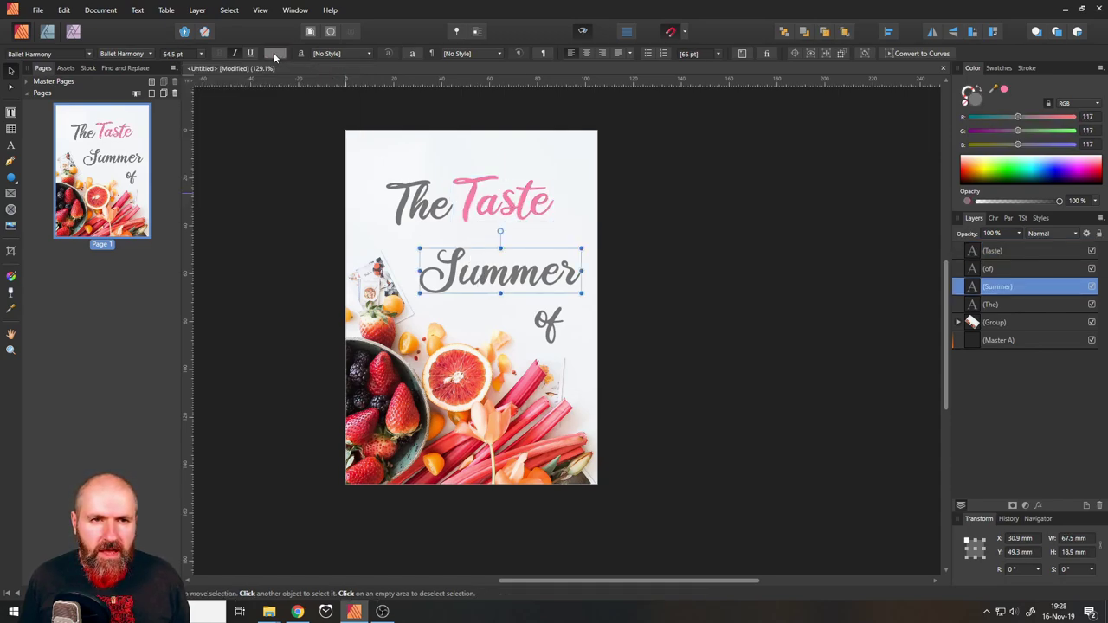
pyautogui.click(274, 54)
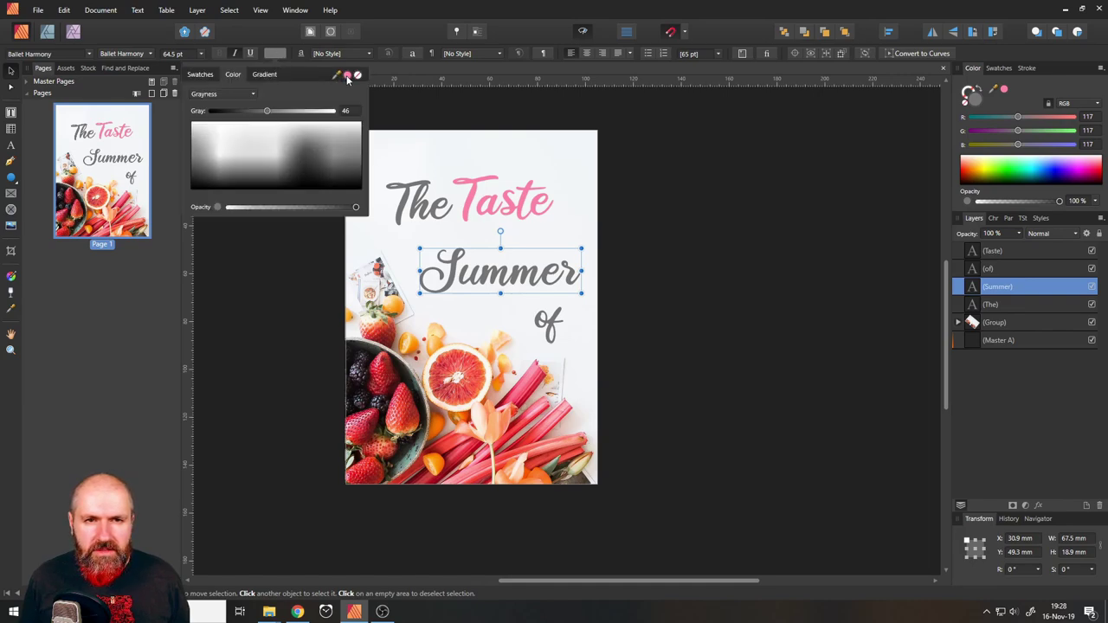
pyautogui.click(347, 77)
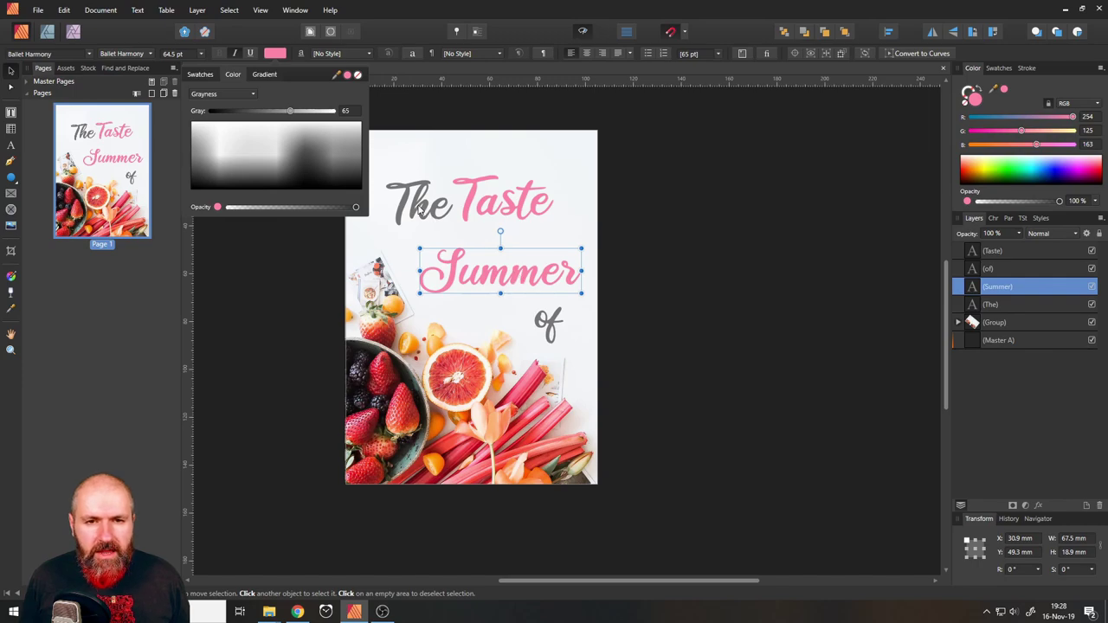
# - Nudge 'The' slightly left and down and darken its text colour to black
pyautogui.click(420, 210)
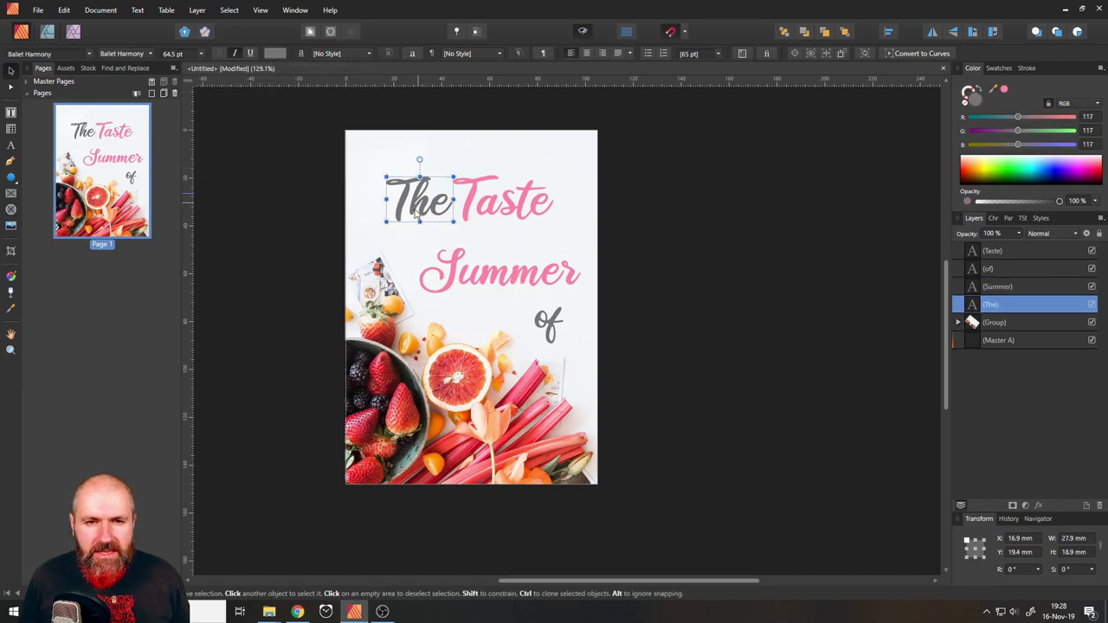
pyautogui.moveTo(420, 209); pyautogui.dragTo(413, 218)
pyautogui.scroll(2, 417, 236)
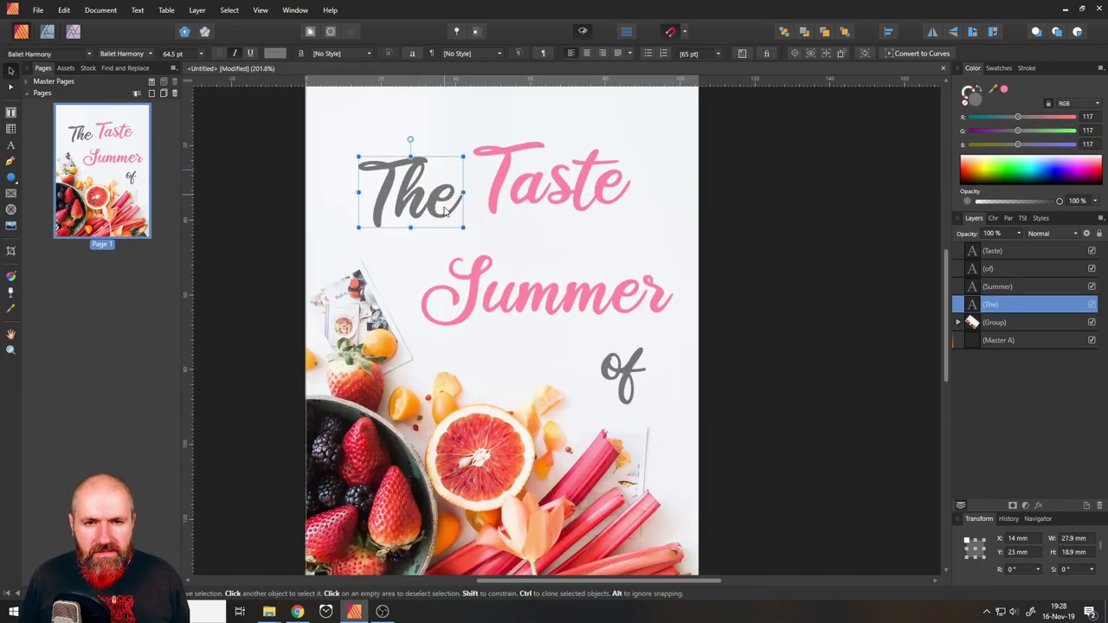
pyautogui.click(273, 53)
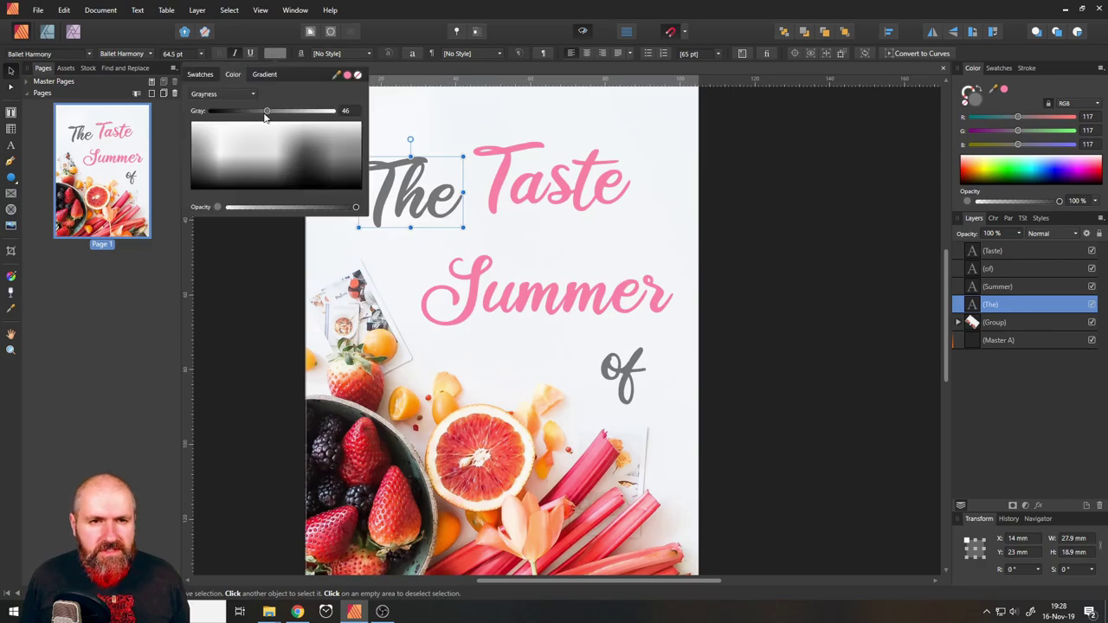
pyautogui.moveTo(266, 116); pyautogui.dragTo(192, 114)
pyautogui.click(272, 53)
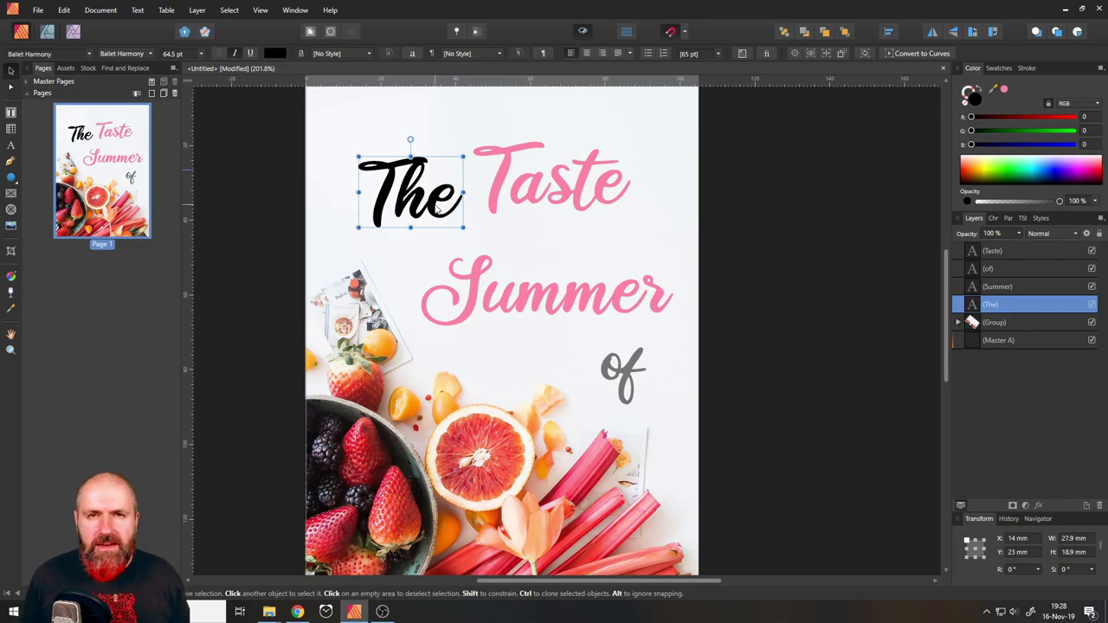
# - Set the text colour of 'The' back to Gray 46
pyautogui.click(275, 52)
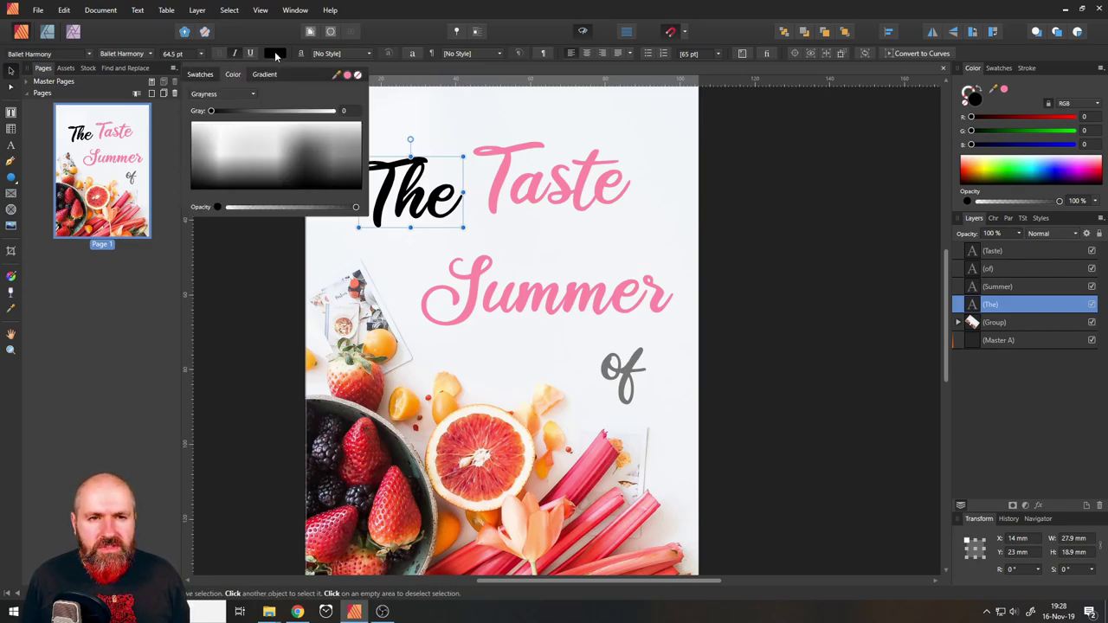
pyautogui.click(347, 113)
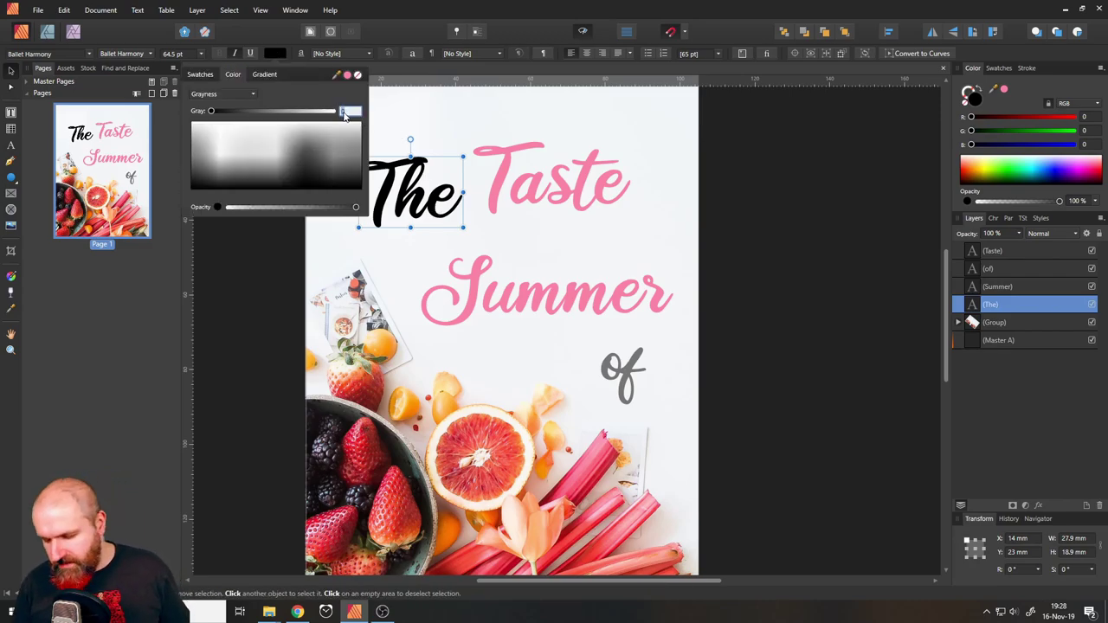
pyautogui.write('46')
pyautogui.press('Return')
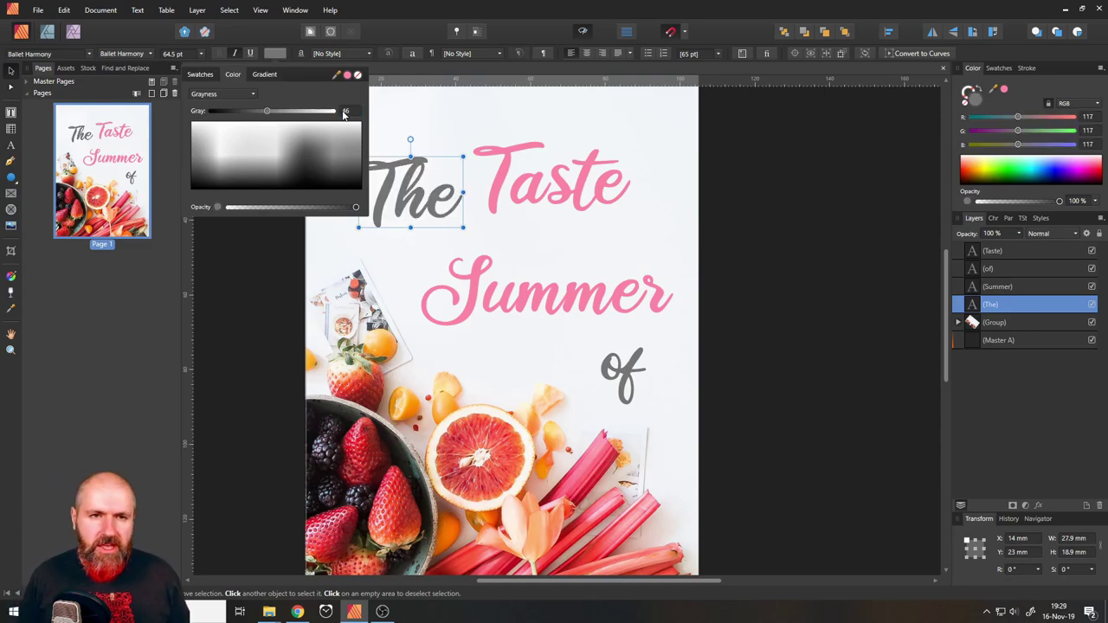
pyautogui.click(276, 54)
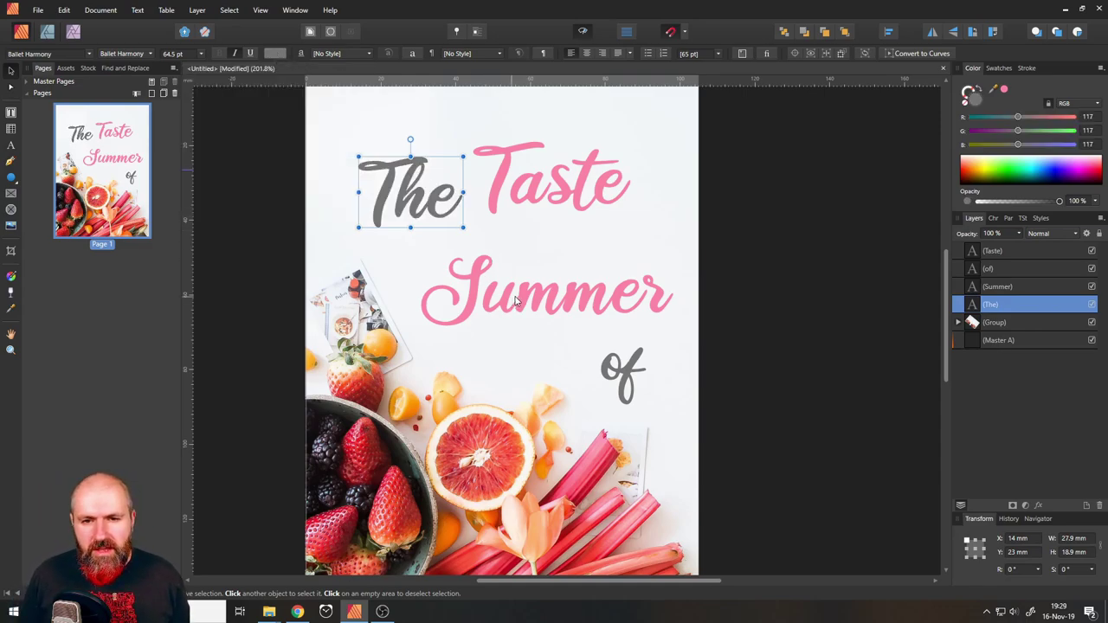
# - Arrange 'of' beside Taste and Summer under The Taste, and enlarge 'Taste'
pyautogui.moveTo(619, 381); pyautogui.dragTo(641, 238)
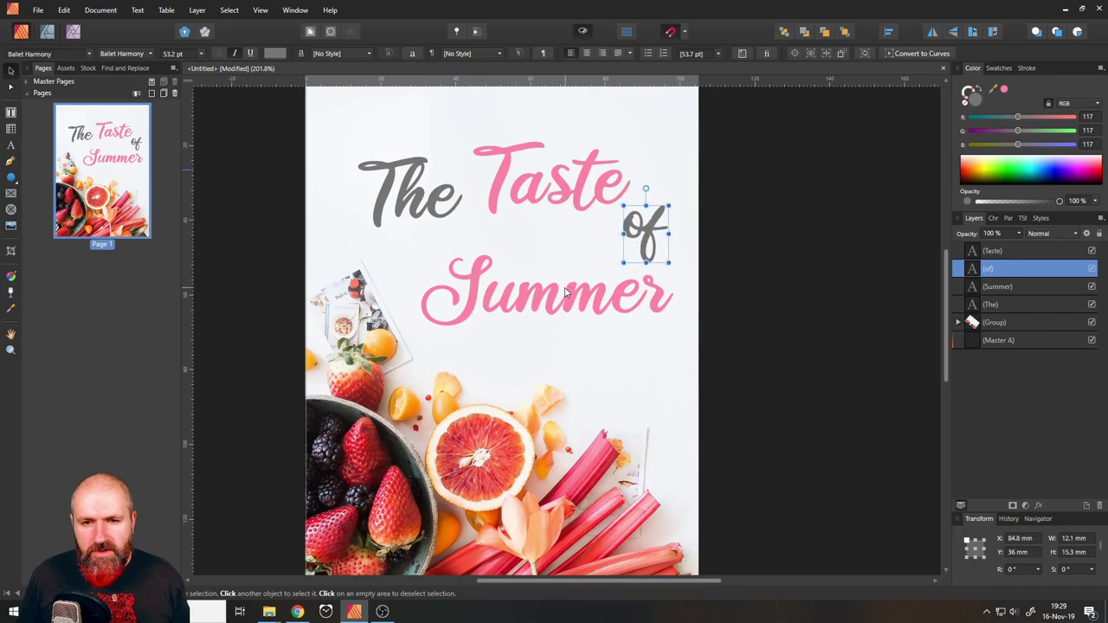
pyautogui.moveTo(567, 292); pyautogui.dragTo(536, 270)
pyautogui.moveTo(412, 199)
pyautogui.mouseDown()
pyautogui.moveTo(431, 207)
pyautogui.moveTo(411, 208)
pyautogui.mouseUp()
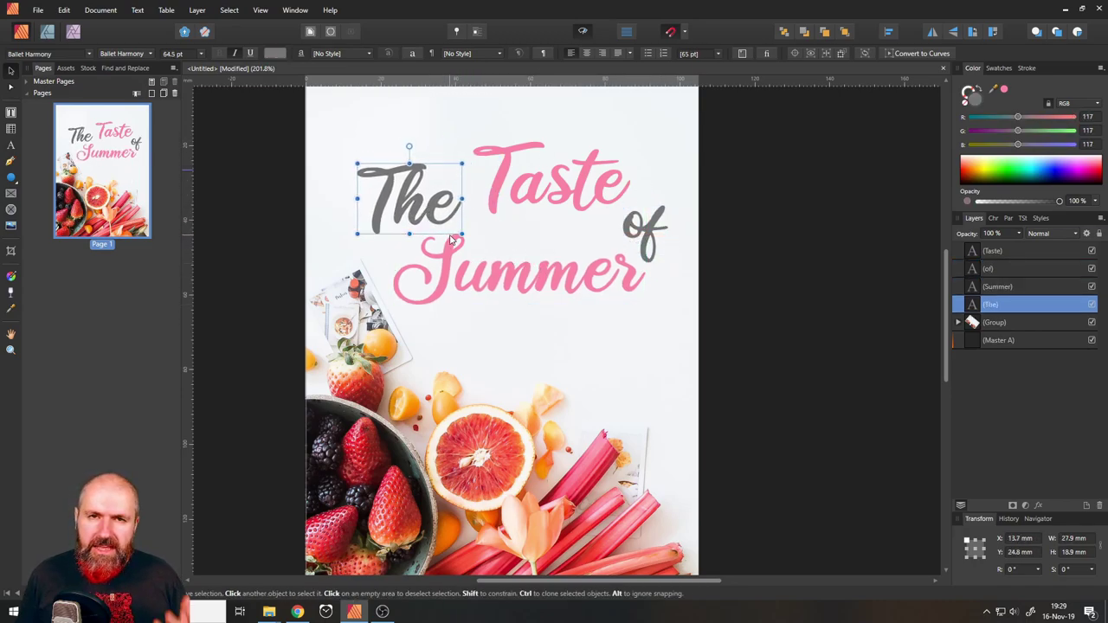
pyautogui.moveTo(510, 275); pyautogui.dragTo(503, 292)
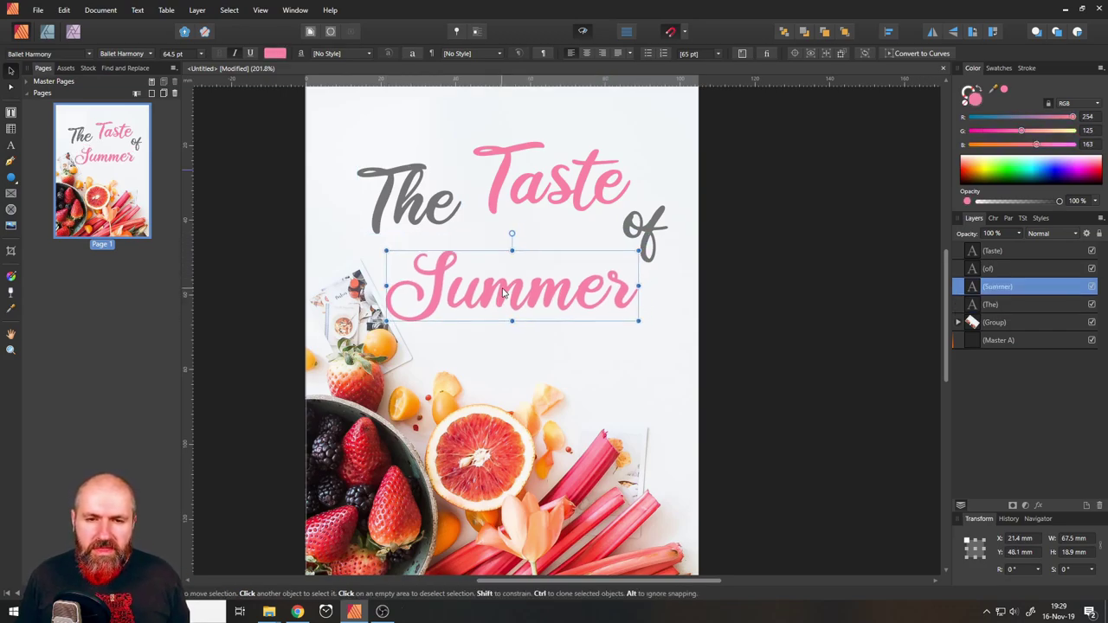
pyautogui.moveTo(546, 187); pyautogui.dragTo(529, 205)
pyautogui.moveTo(614, 162); pyautogui.dragTo(659, 142)
pyautogui.moveTo(581, 192); pyautogui.dragTo(545, 192)
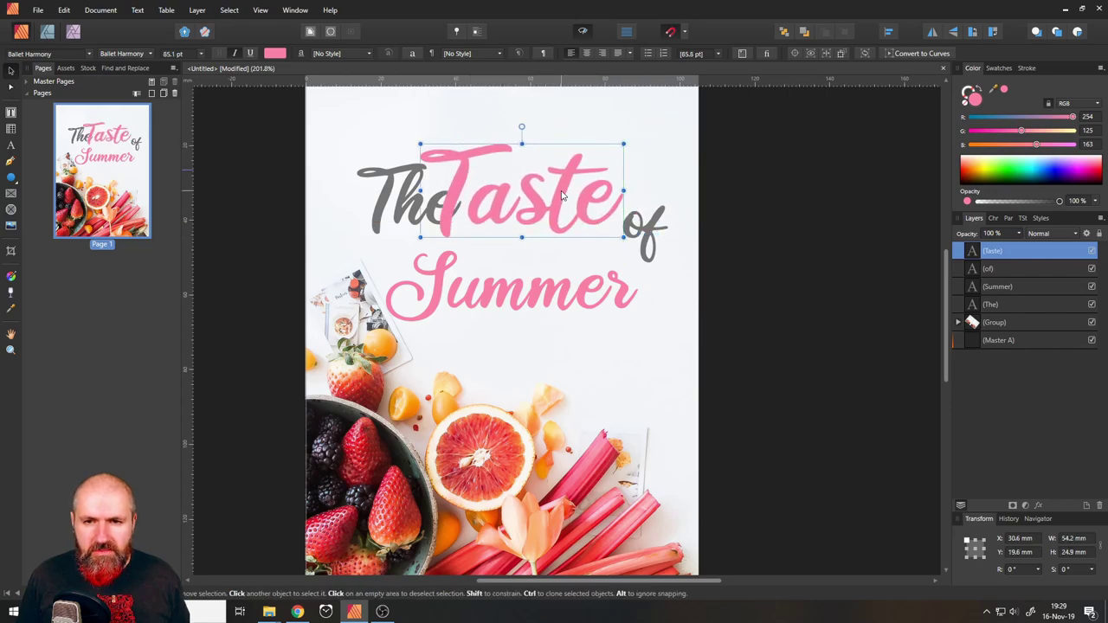
# - Shrink 'The' and set it just left of 'Taste'
pyautogui.click(651, 246)
pyautogui.click(398, 206)
pyautogui.moveTo(405, 206); pyautogui.dragTo(371, 199)
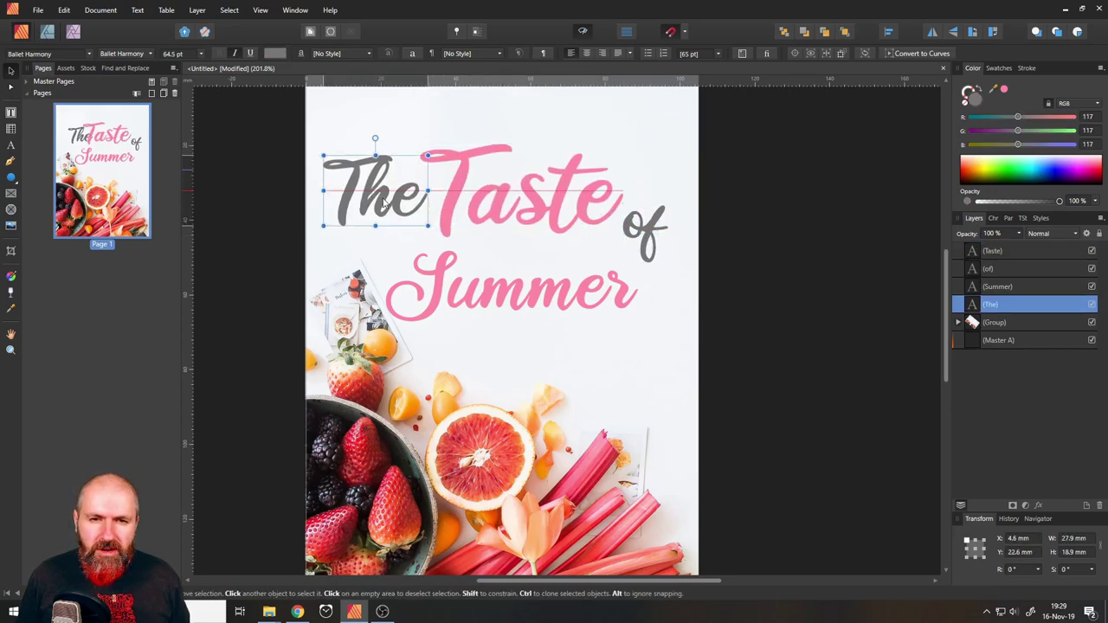
pyautogui.moveTo(425, 224); pyautogui.dragTo(404, 209)
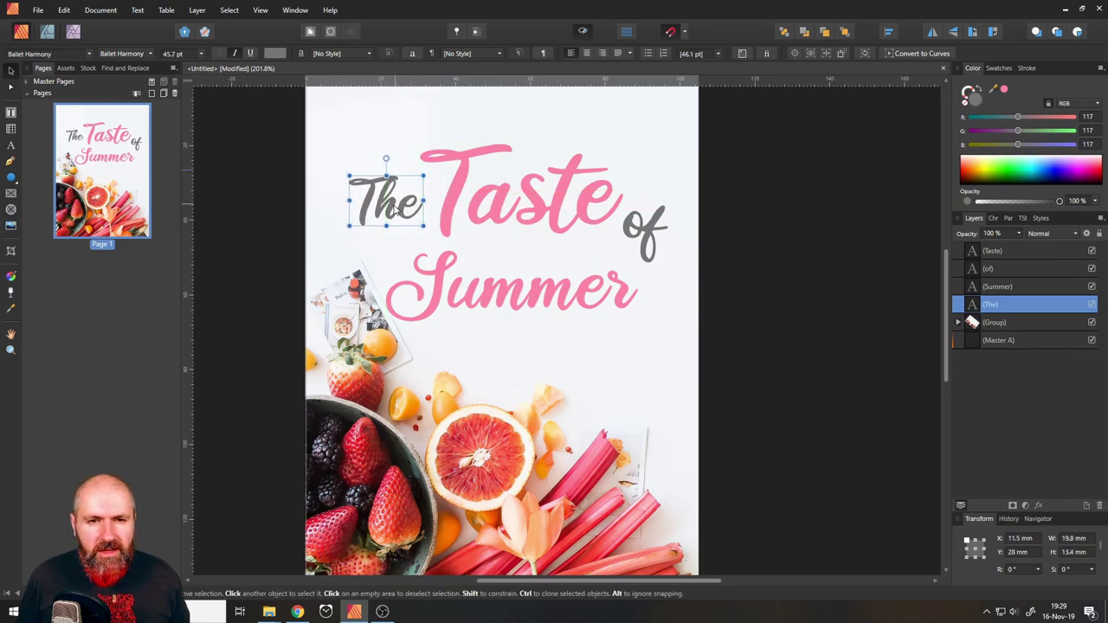
# - Set the font size of both 'The' and 'of' to 24 pt
pyautogui.click(173, 53)
pyautogui.write('24')
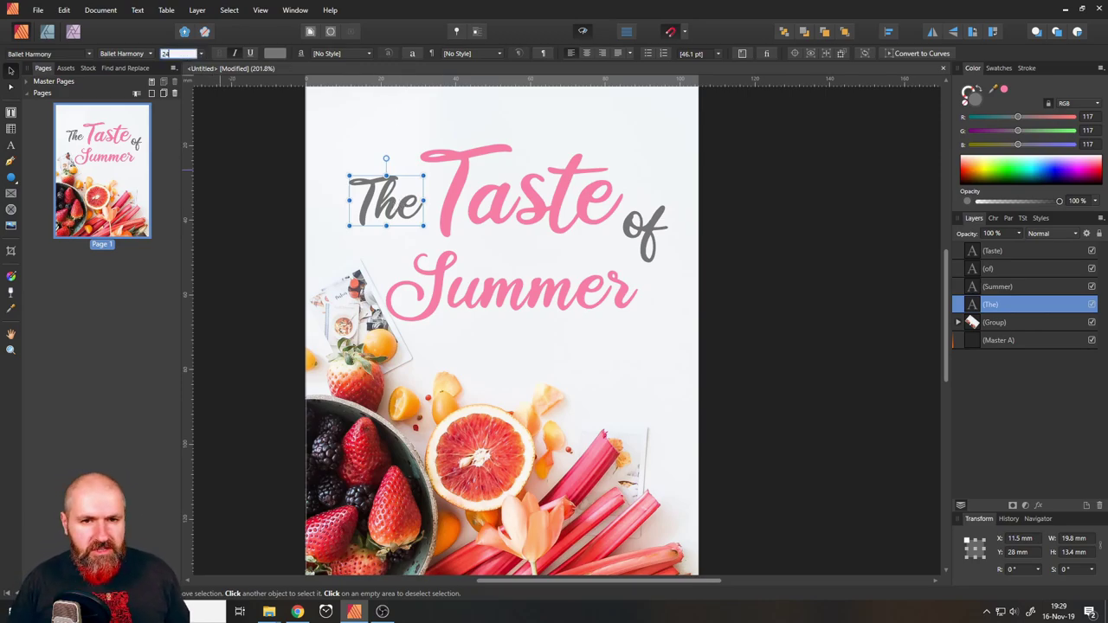
pyautogui.press('Return')
pyautogui.click(651, 236)
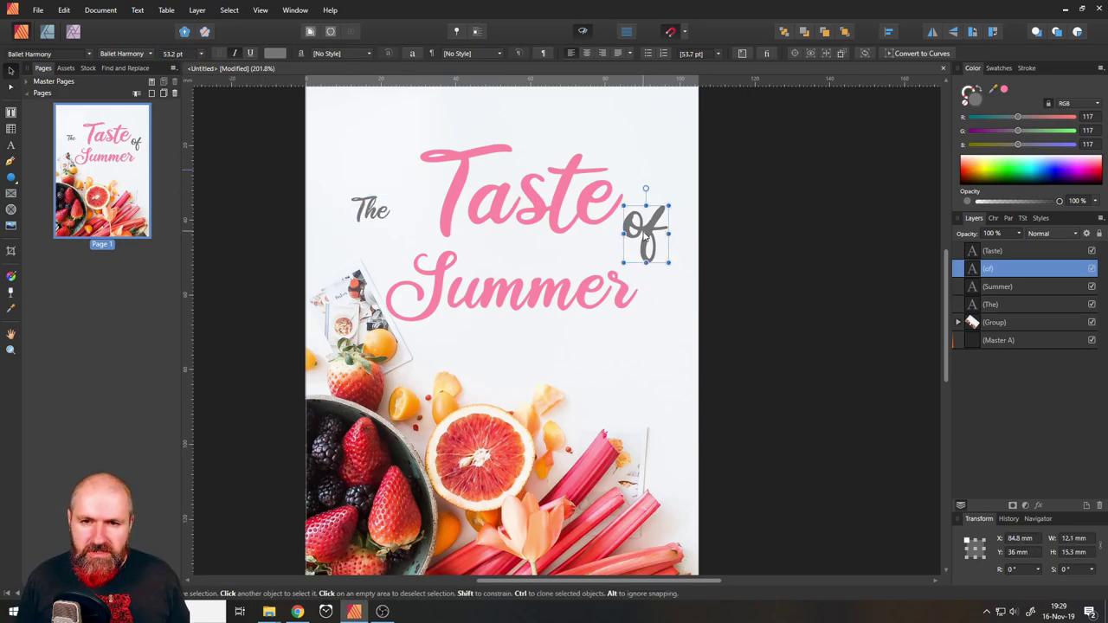
pyautogui.click(178, 54)
pyautogui.write('24')
pyautogui.press('Return')
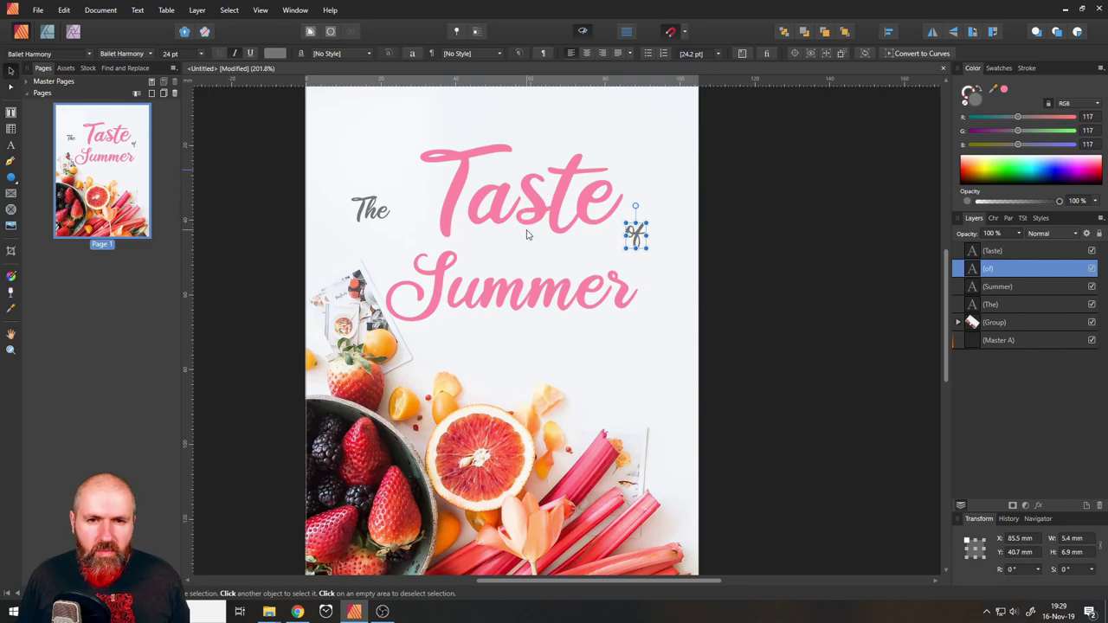
# - Show guides again and add a horizontal ruler guide at about 33.5 mm
pyautogui.scroll(1, 525, 235)
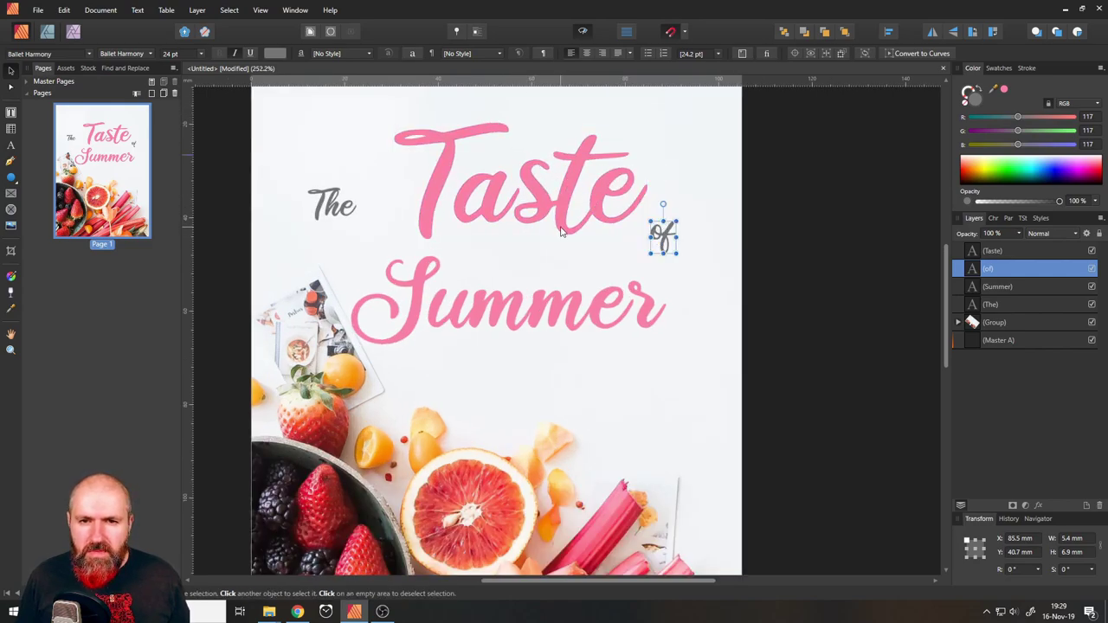
pyautogui.scroll(2, 561, 230)
pyautogui.hotkey('ctrl', 'shift', 'w')
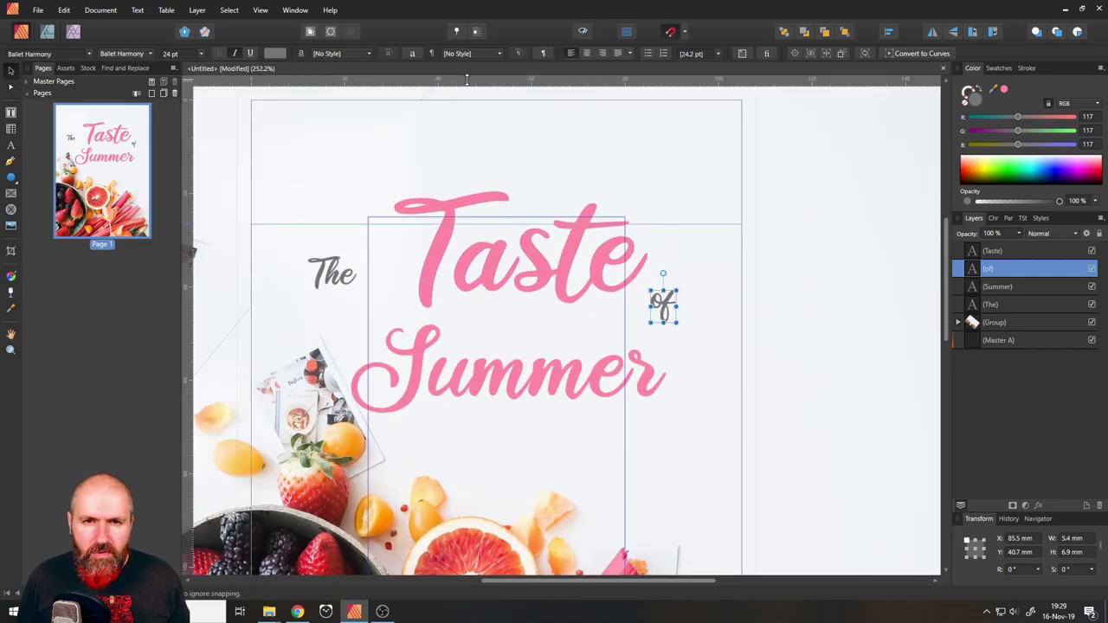
pyautogui.moveTo(424, 84); pyautogui.dragTo(445, 256)
# - Reselect the 'of' text and check the view display options
pyautogui.click(661, 301)
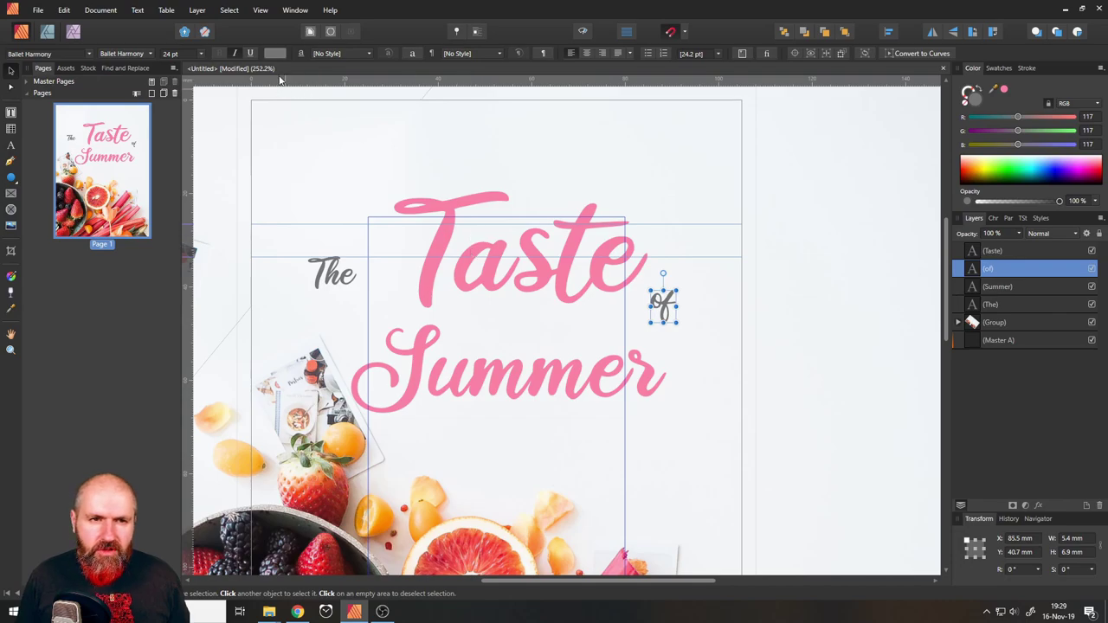
pyautogui.click(263, 13)
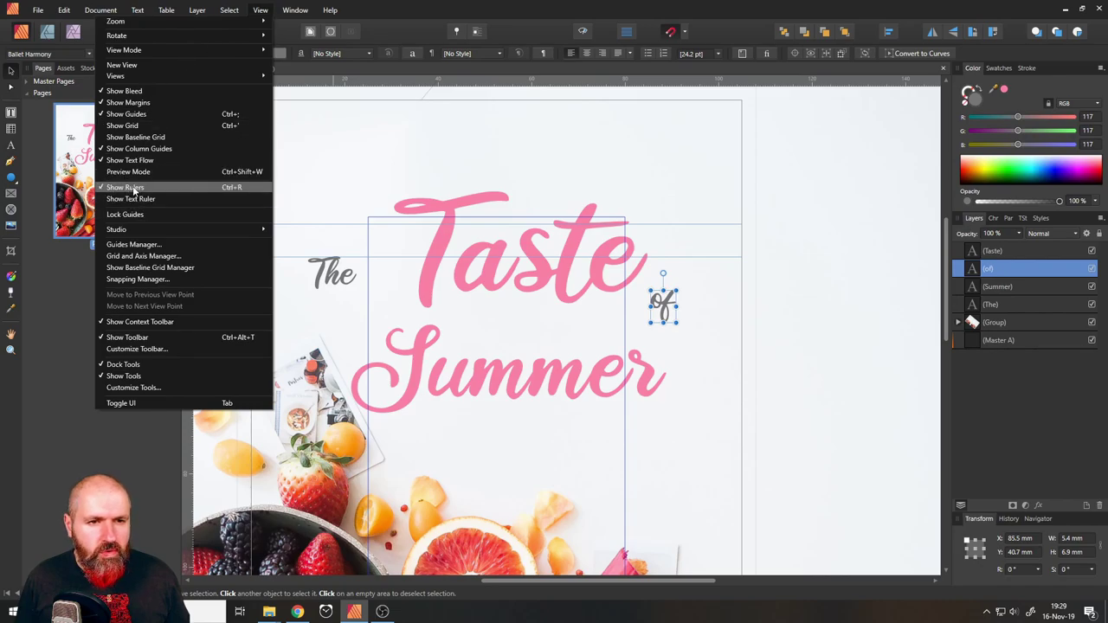
pyautogui.click(261, 10)
pyautogui.click(262, 10)
pyautogui.click(261, 10)
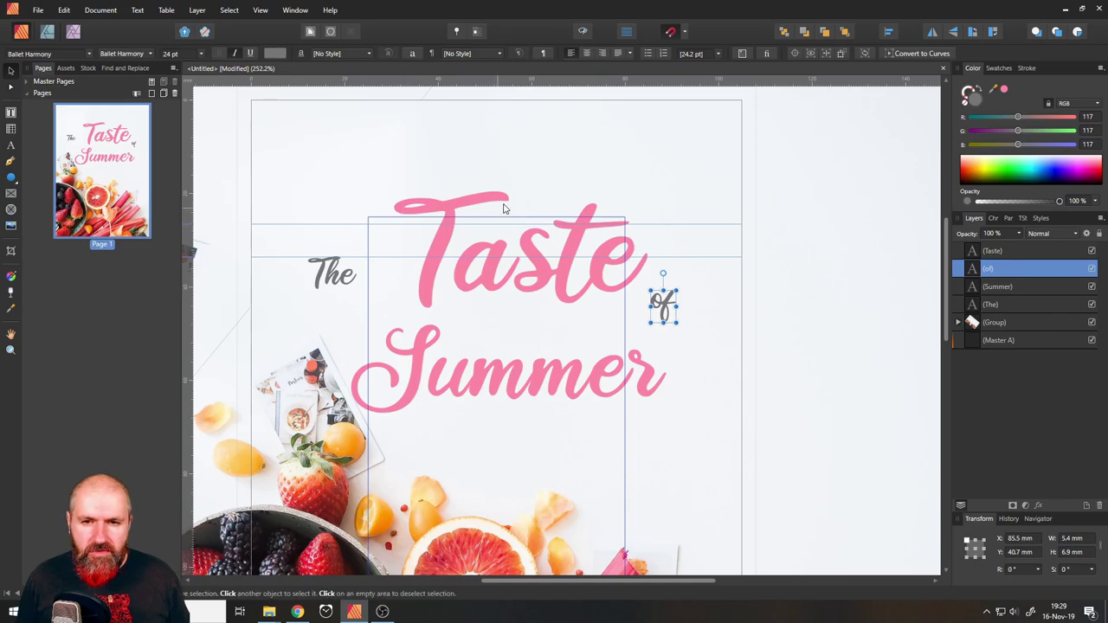
# - Move 'Taste' up to the page top and raise the horizontal guide to 12.5 mm
pyautogui.click(447, 216)
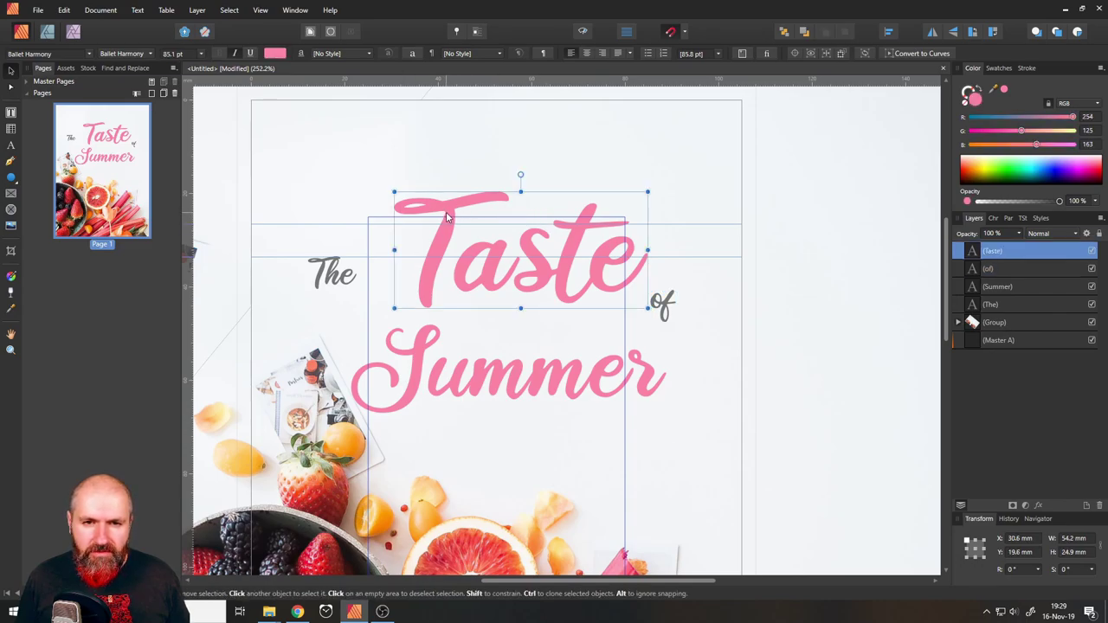
pyautogui.moveTo(447, 216); pyautogui.dragTo(436, 225)
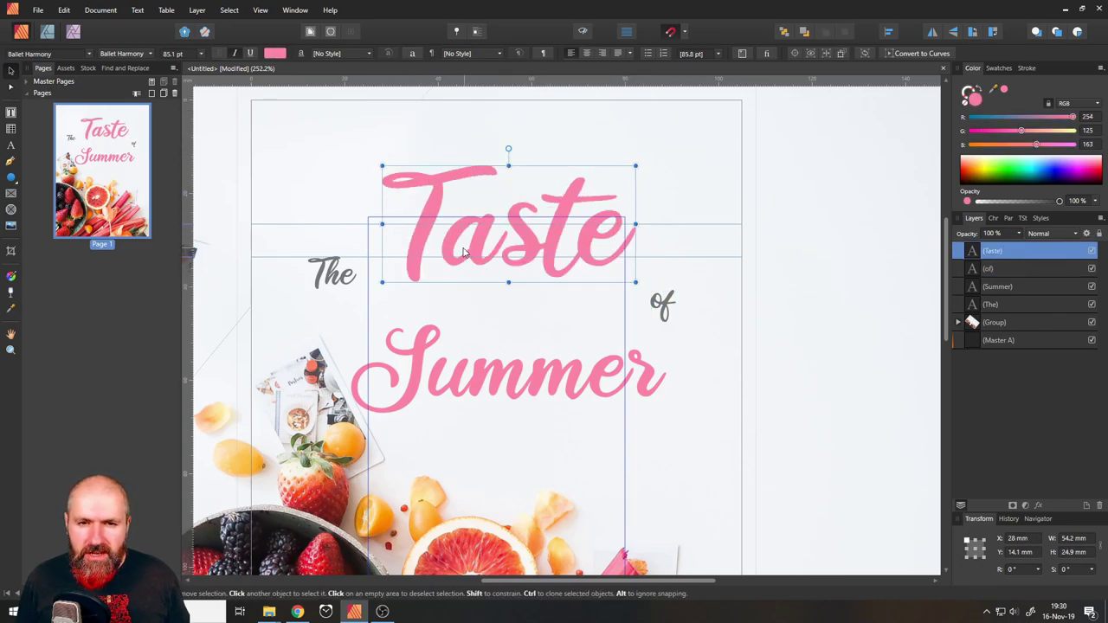
pyautogui.scroll(-3, 468, 245)
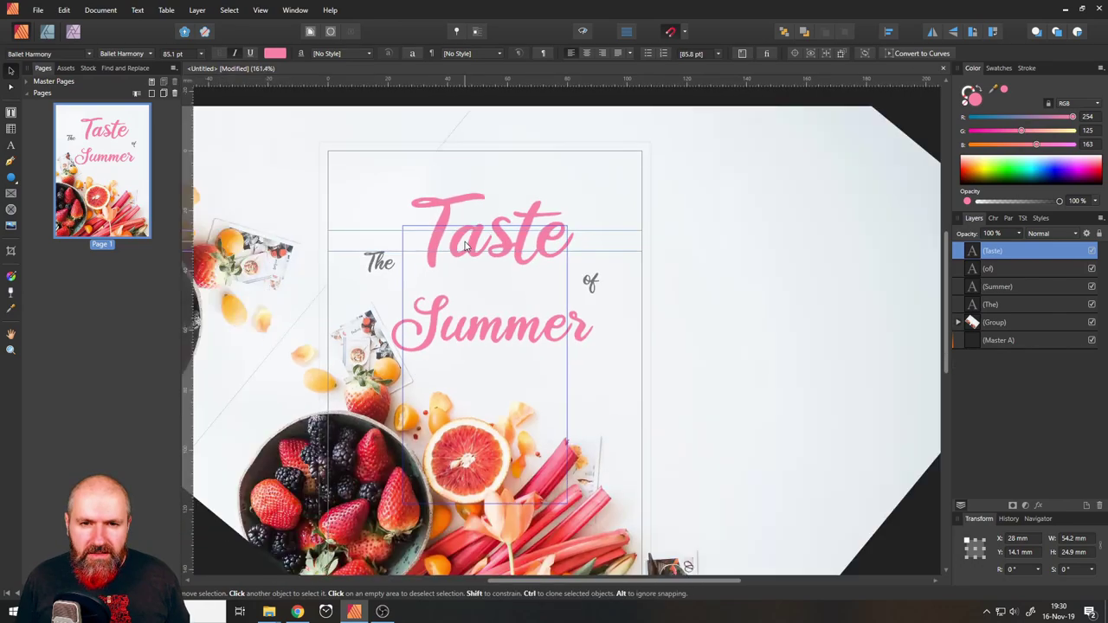
pyautogui.scroll(2, 464, 247)
pyautogui.moveTo(497, 220); pyautogui.dragTo(499, 163)
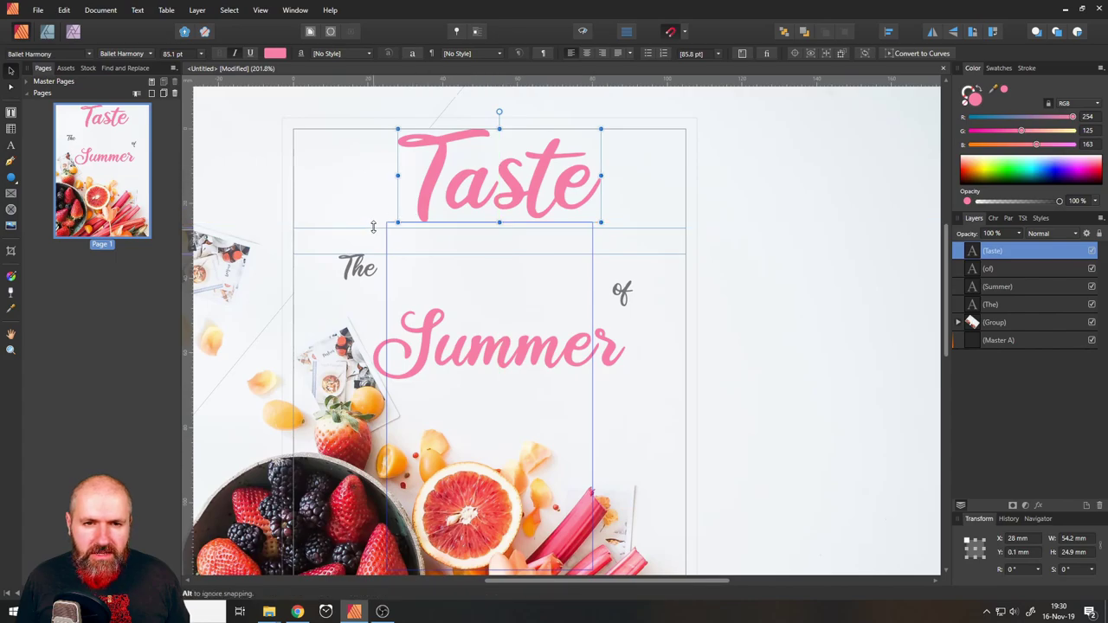
pyautogui.moveTo(373, 228); pyautogui.dragTo(374, 180)
# - Line up 'The' left and 'of' right of 'Taste' on the guide
pyautogui.click(350, 268)
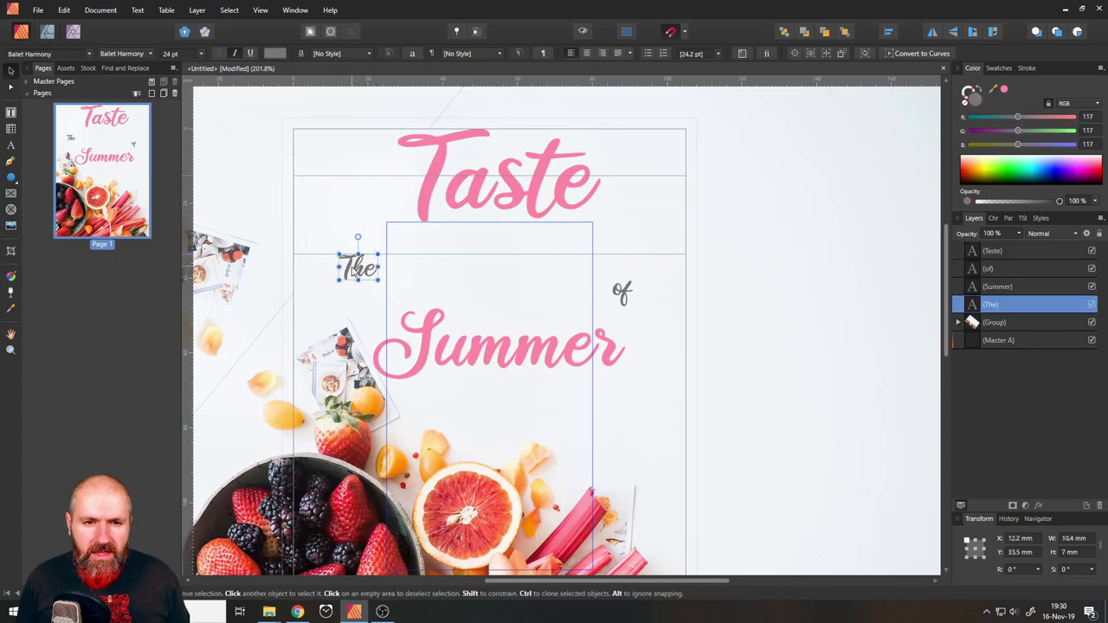
pyautogui.moveTo(351, 268); pyautogui.dragTo(372, 178)
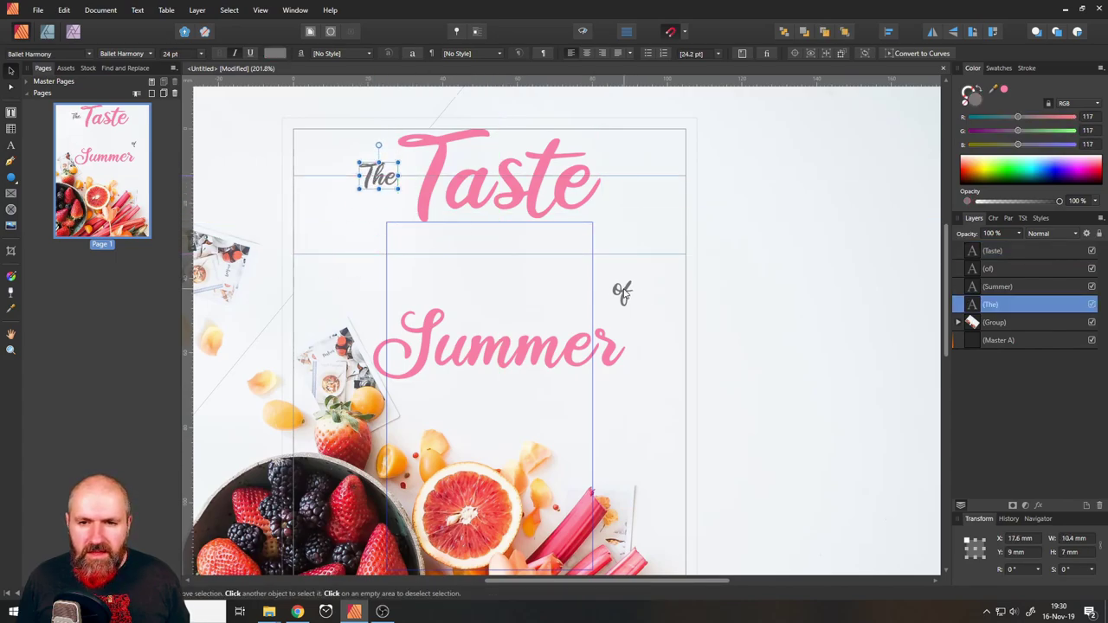
pyautogui.moveTo(623, 293); pyautogui.dragTo(625, 176)
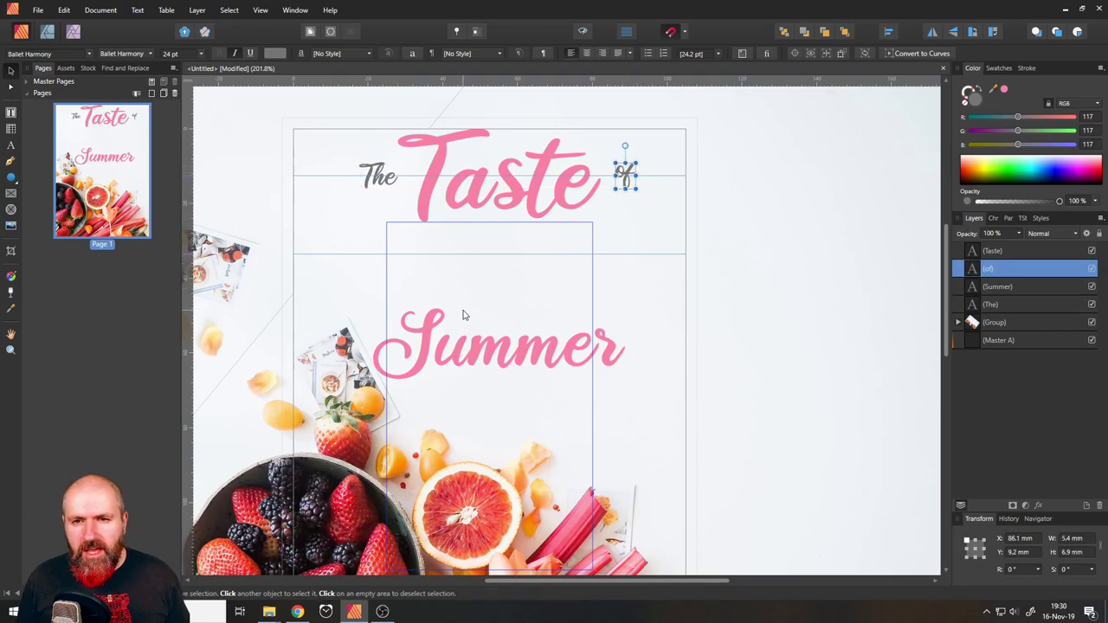
pyautogui.press('Tab')
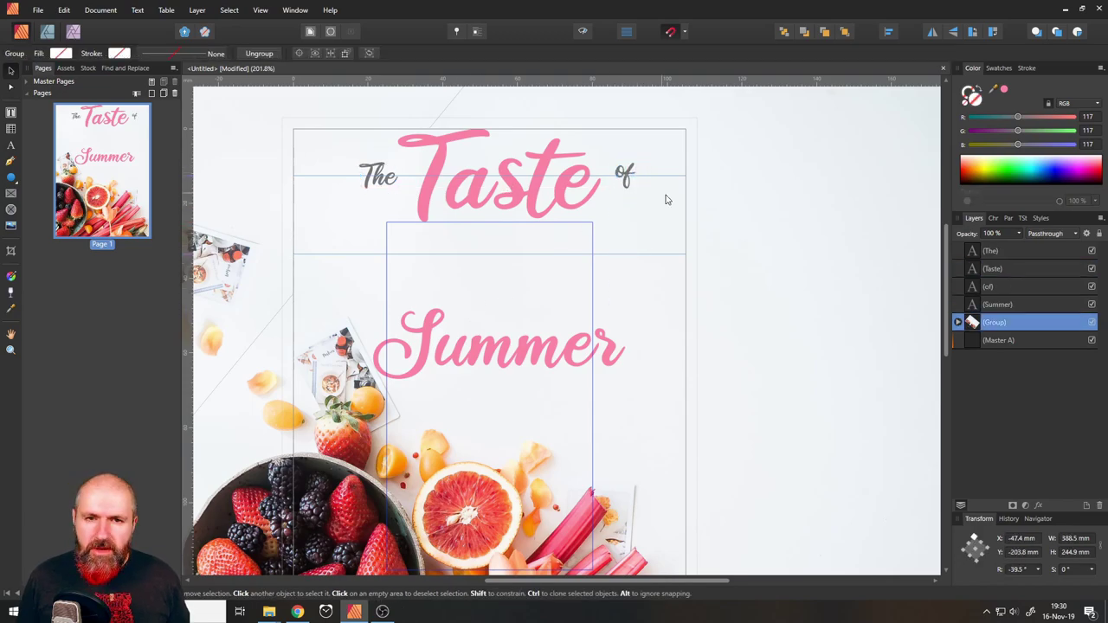
# - Bring 'The' to the front, then try Align Middle on the three words and cancel
pyautogui.hotkey('ctrl', 'shift', ']')
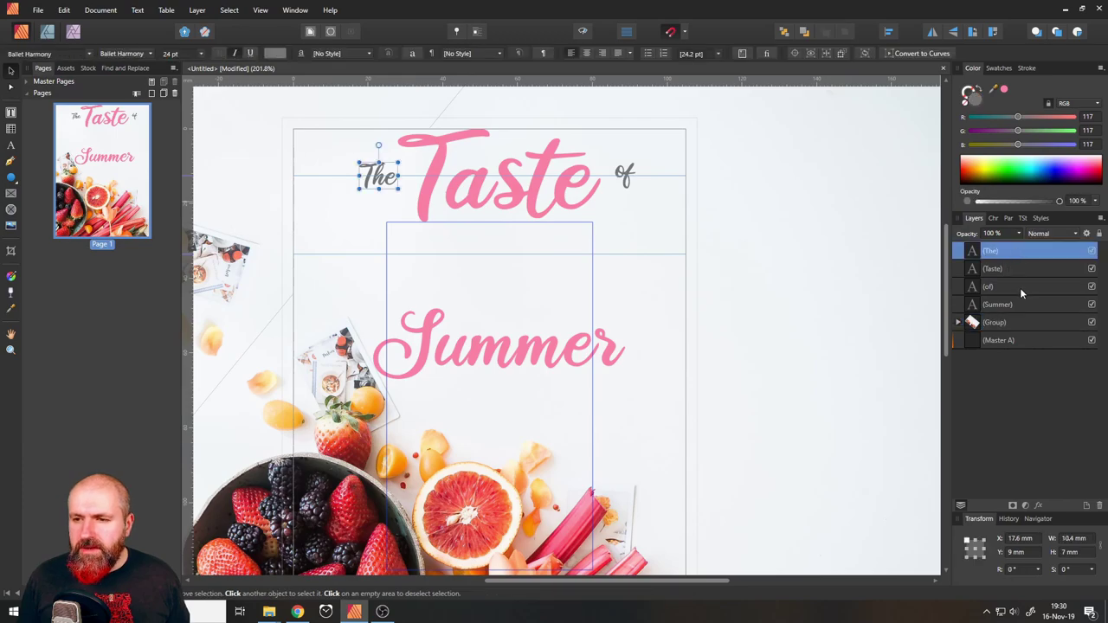
pyautogui.keyDown('shift'); pyautogui.click(1013, 284); pyautogui.keyUp('shift')
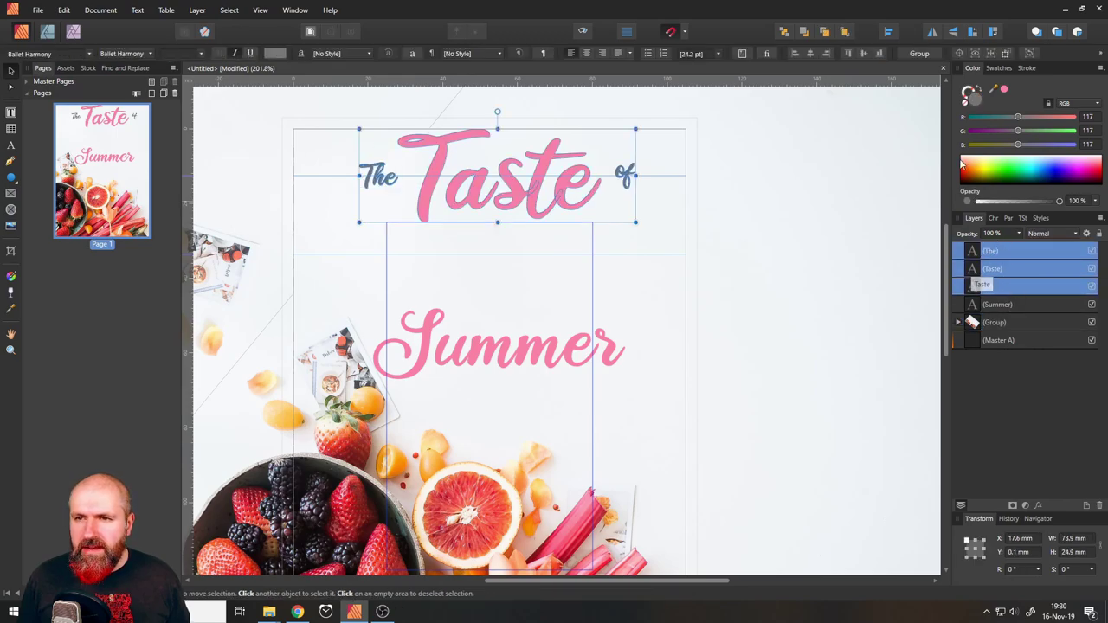
pyautogui.click(889, 33)
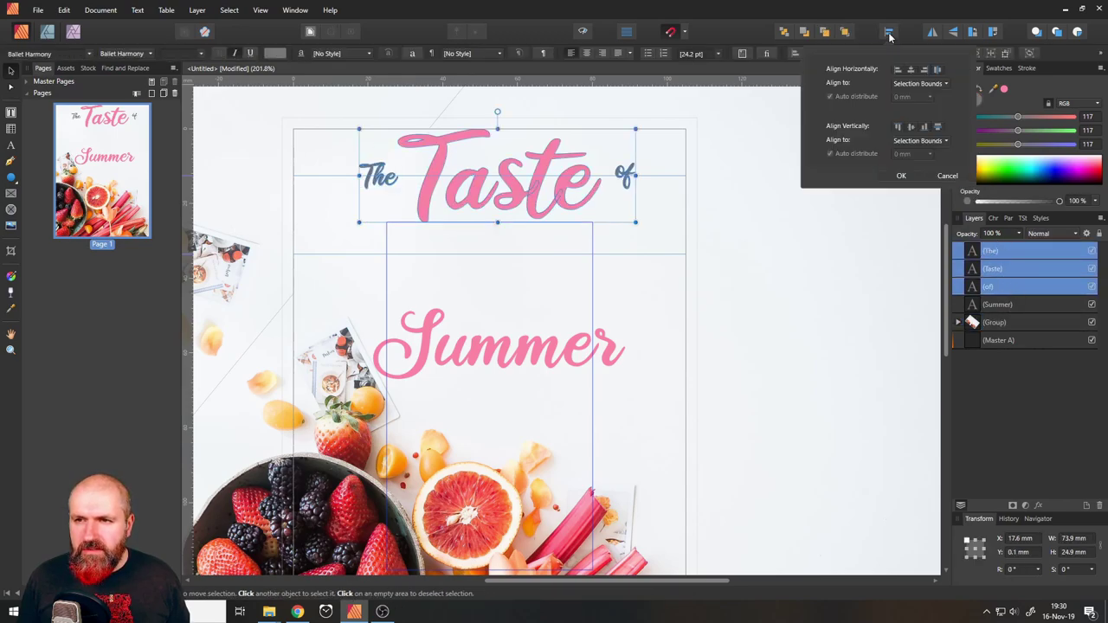
pyautogui.click(911, 128)
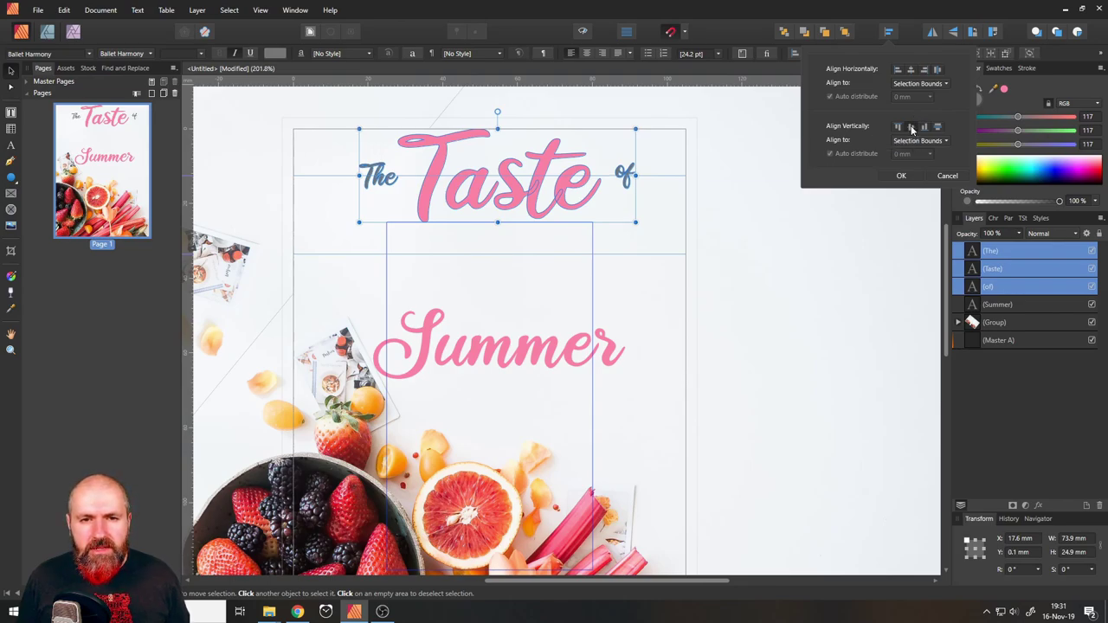
pyautogui.click(912, 128)
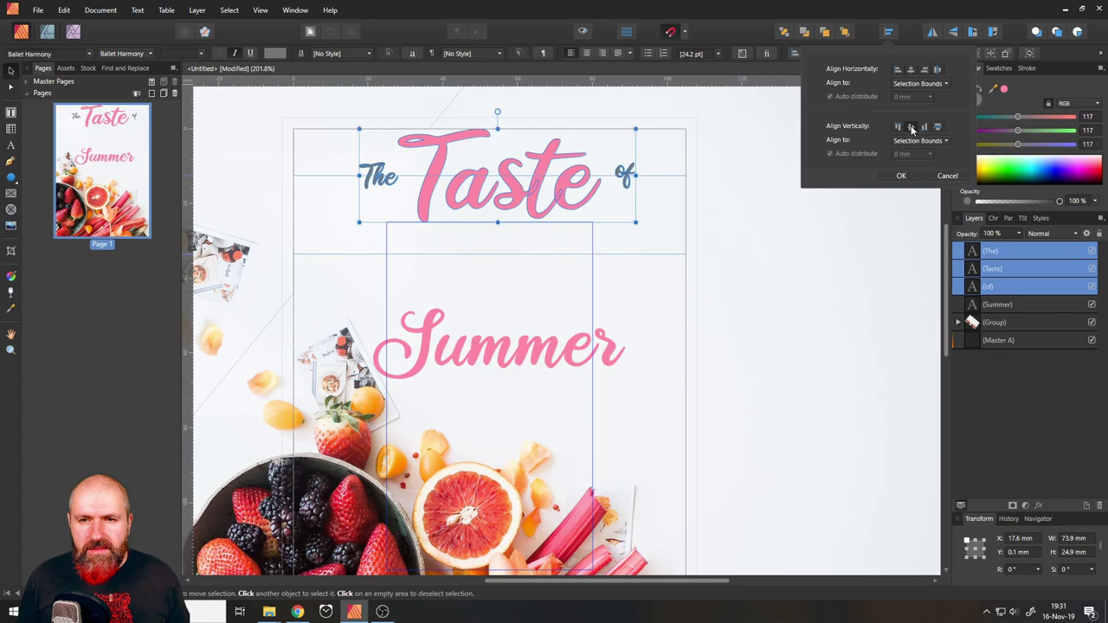
pyautogui.click(947, 176)
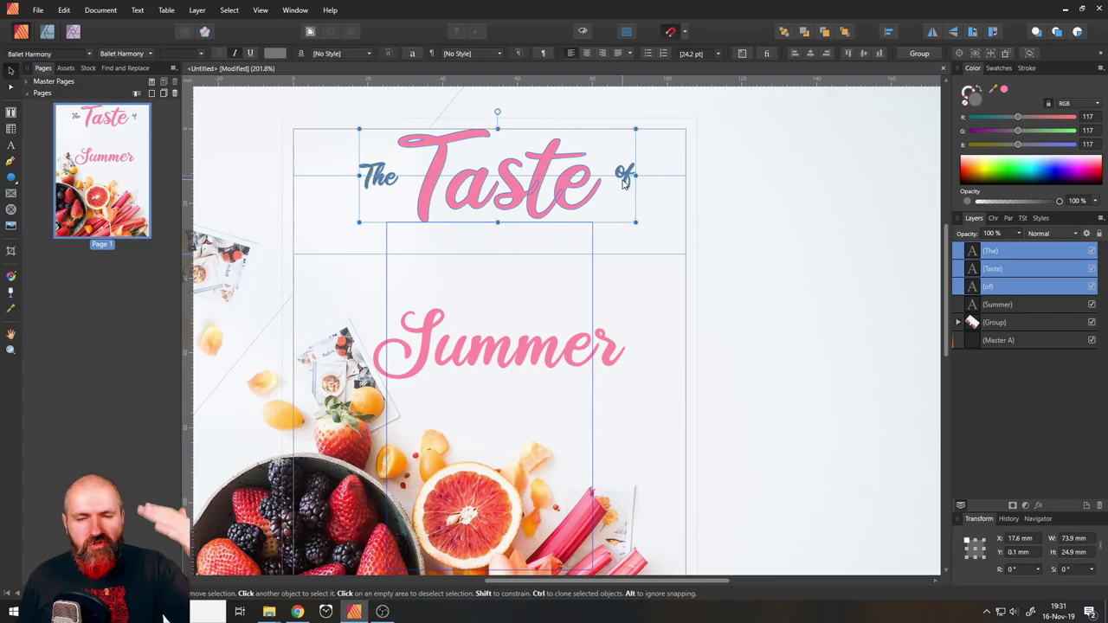
pyautogui.scroll(5, 609, 173)
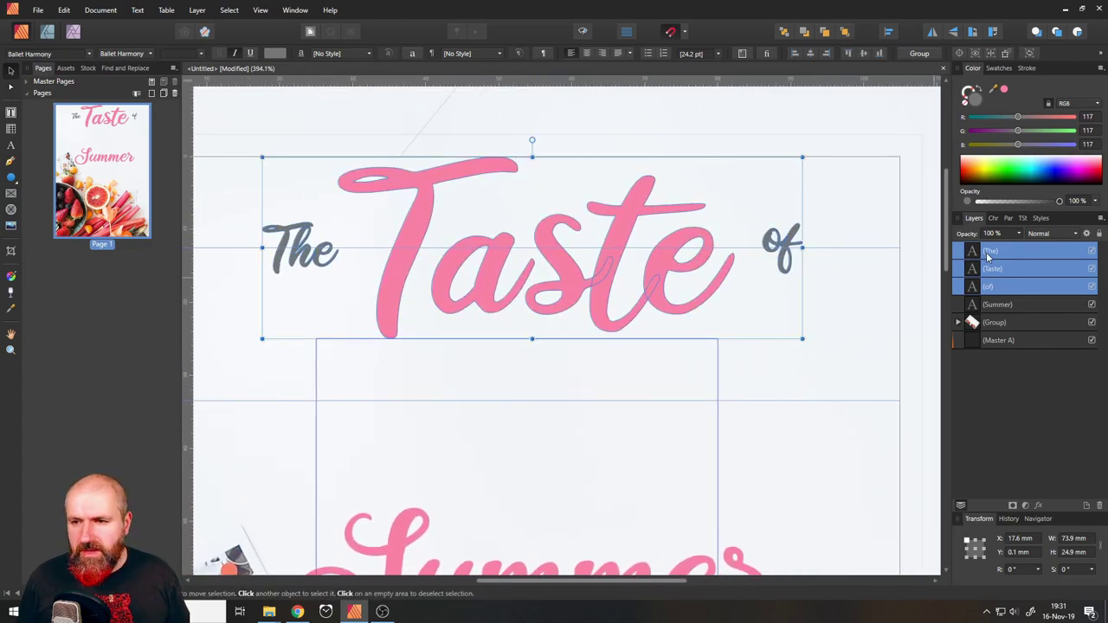
# - Fine-tune the position of 'of' just right of 'Taste'
pyautogui.click(978, 291)
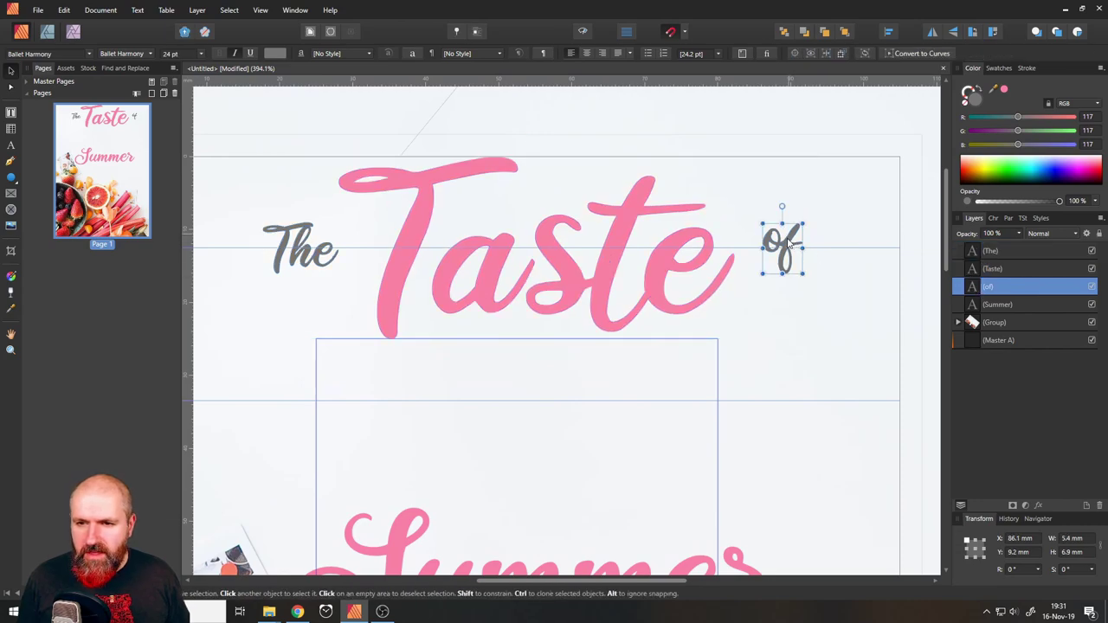
pyautogui.moveTo(789, 245); pyautogui.dragTo(782, 245)
pyautogui.moveTo(293, 240); pyautogui.dragTo(293, 243)
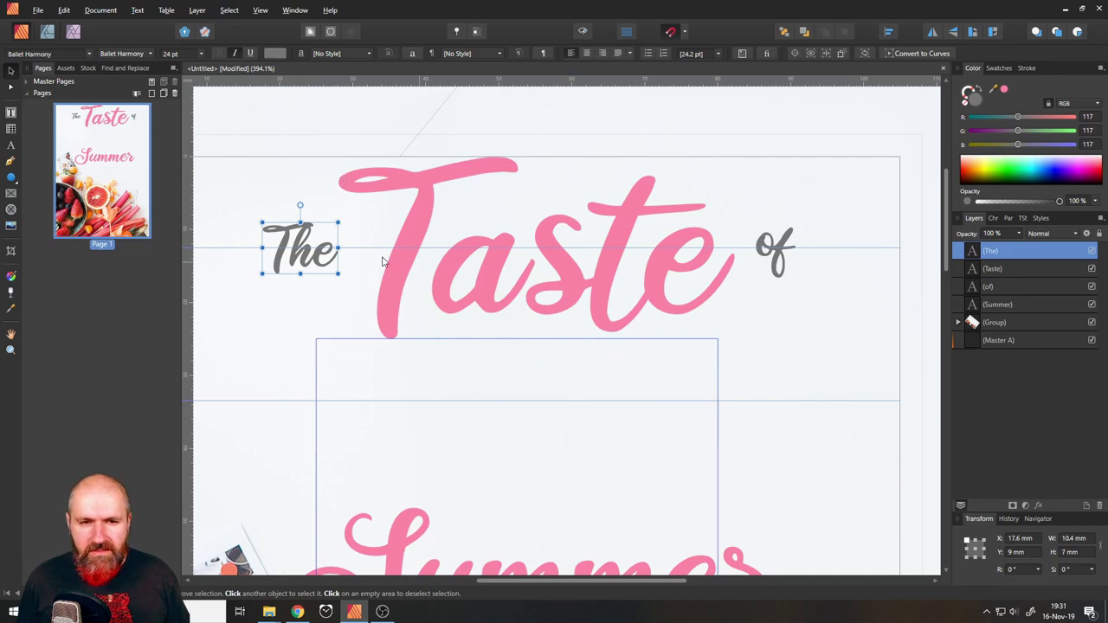
pyautogui.click(785, 249)
pyautogui.moveTo(783, 246); pyautogui.dragTo(794, 247)
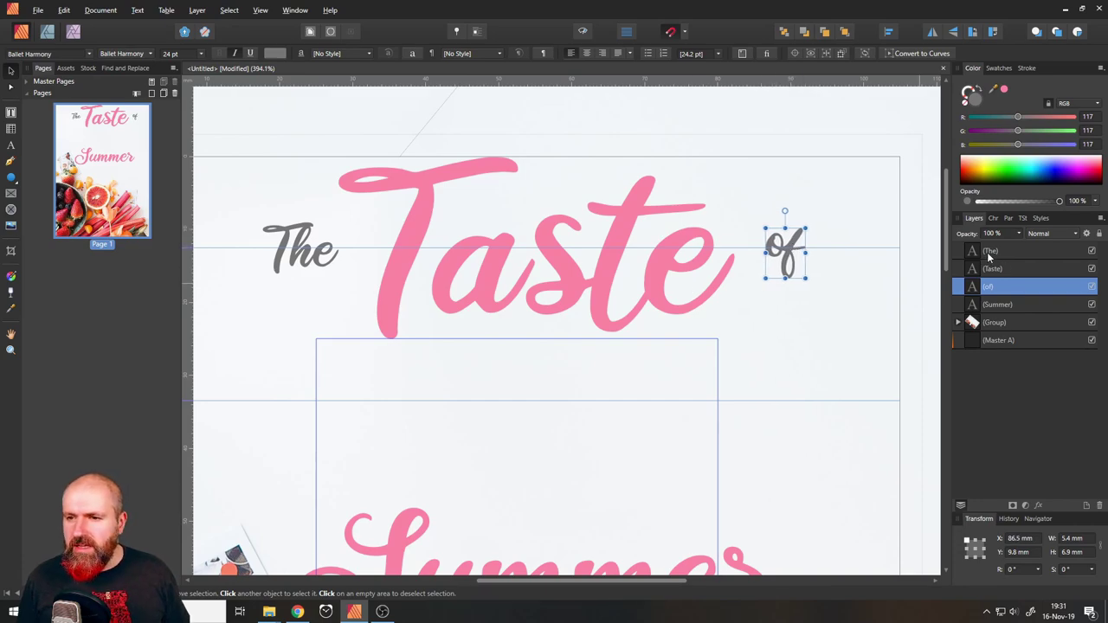
# - Group 'The', 'Taste' and 'of' into one object with Ctrl+G
pyautogui.click(990, 252)
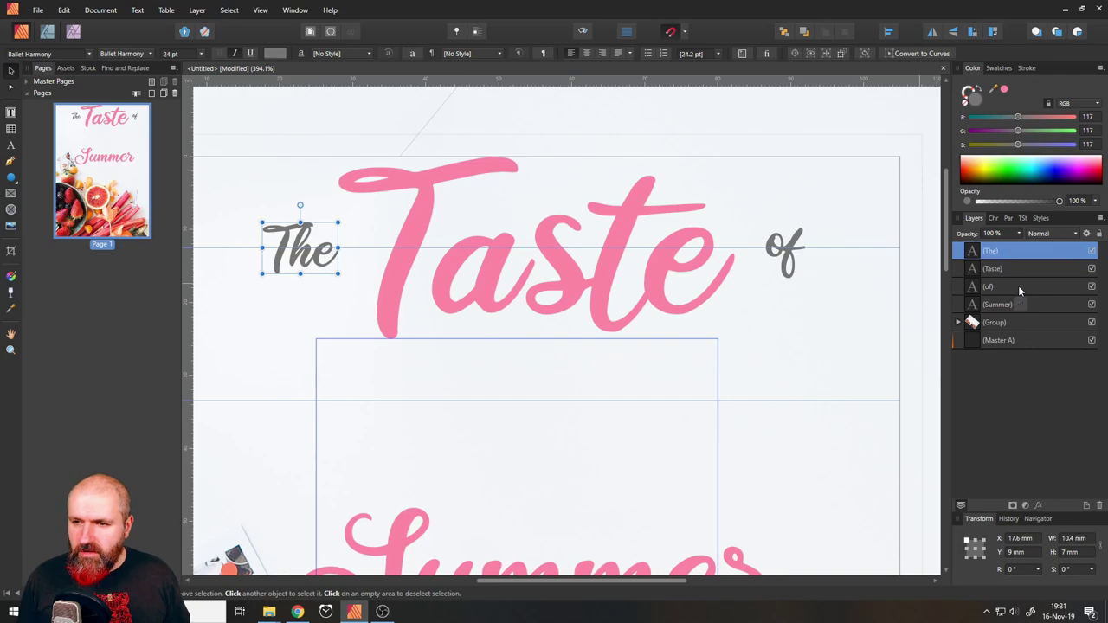
pyautogui.keyDown('shift'); pyautogui.click(1020, 288); pyautogui.keyUp('shift')
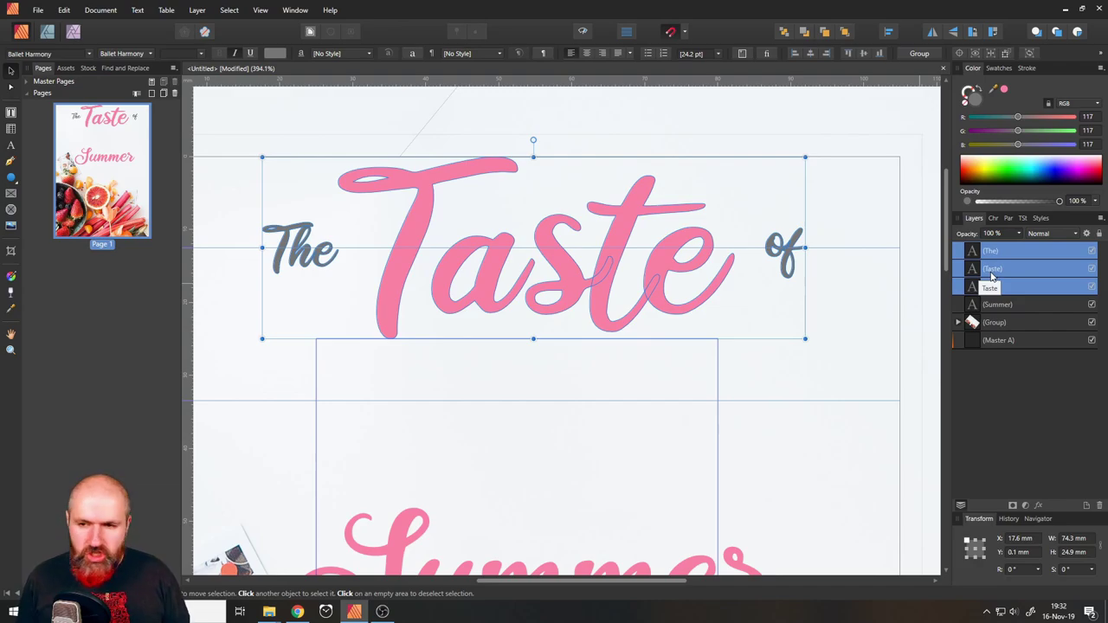
pyautogui.hotkey('ctrl', 'g')
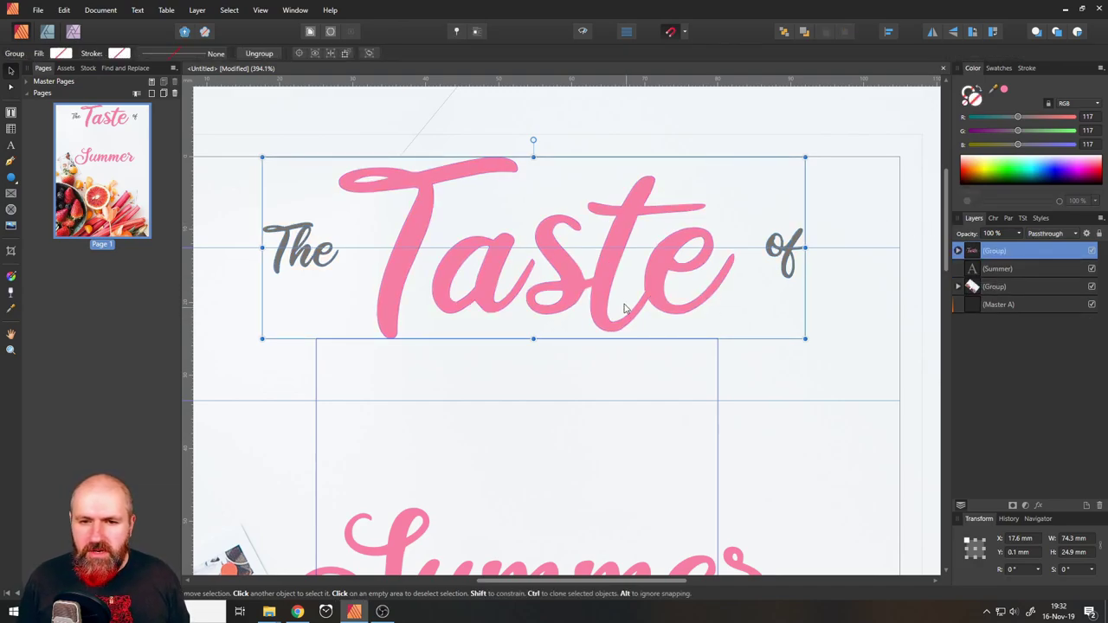
# - Fit the page to the window and switch to Preview Mode, hiding guides and bleed
pyautogui.hotkey('ctrl', '0')
pyautogui.scroll(3, 435, 140)
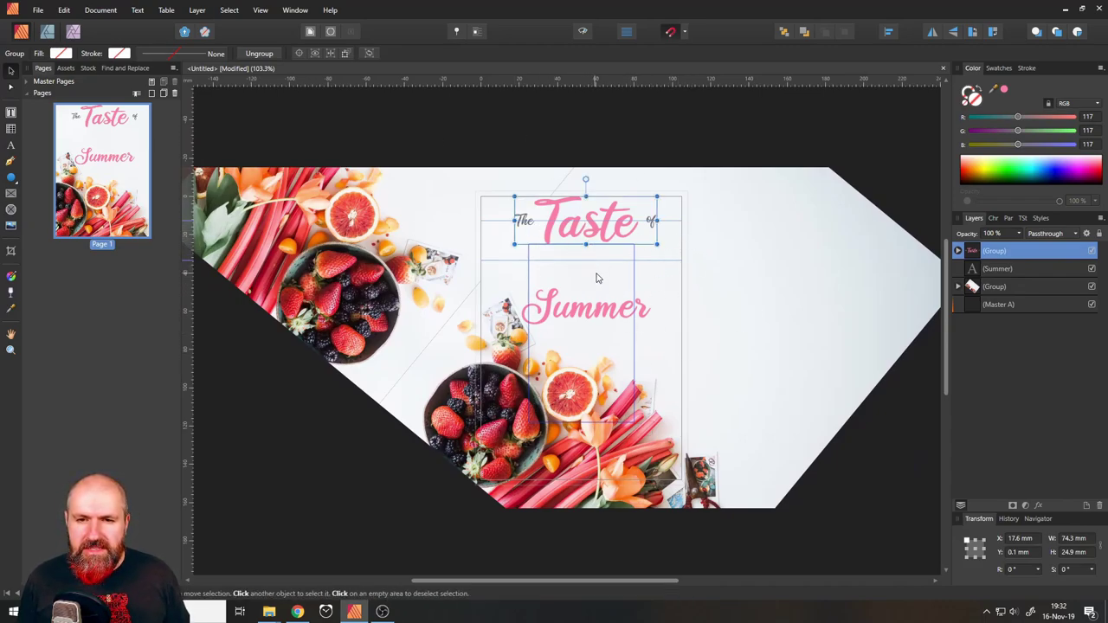
pyautogui.scroll(2, 597, 278)
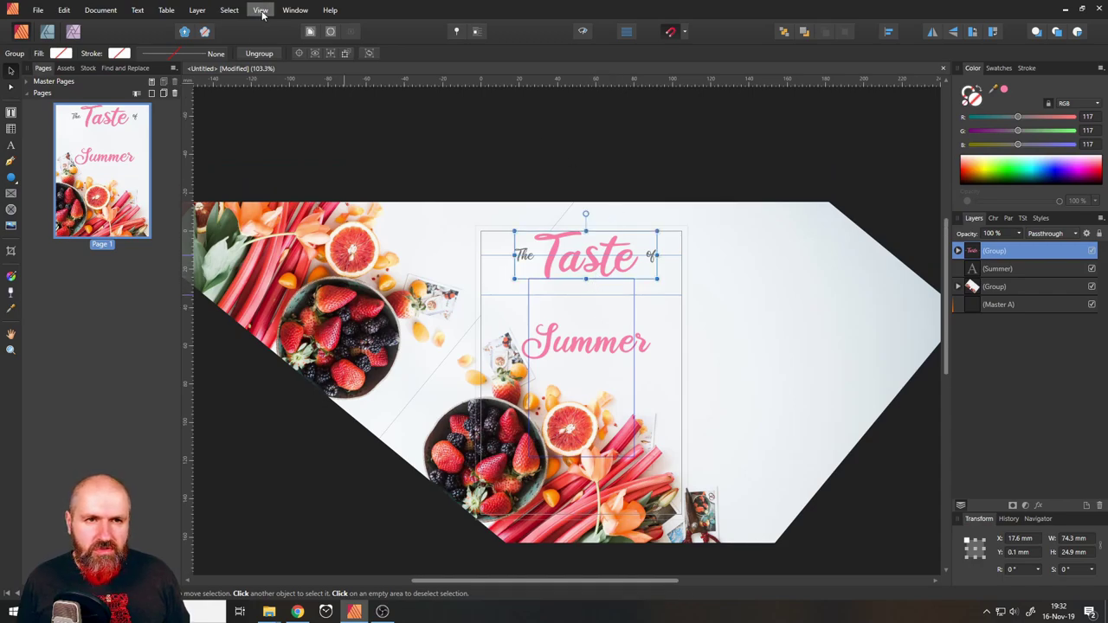
pyautogui.click(259, 11)
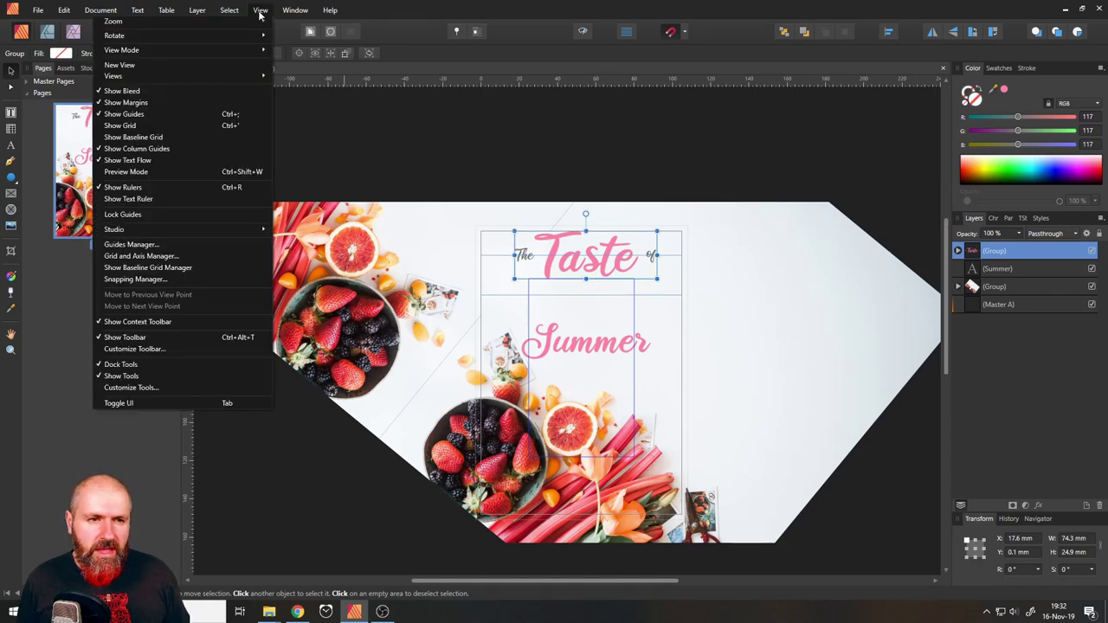
pyautogui.click(203, 172)
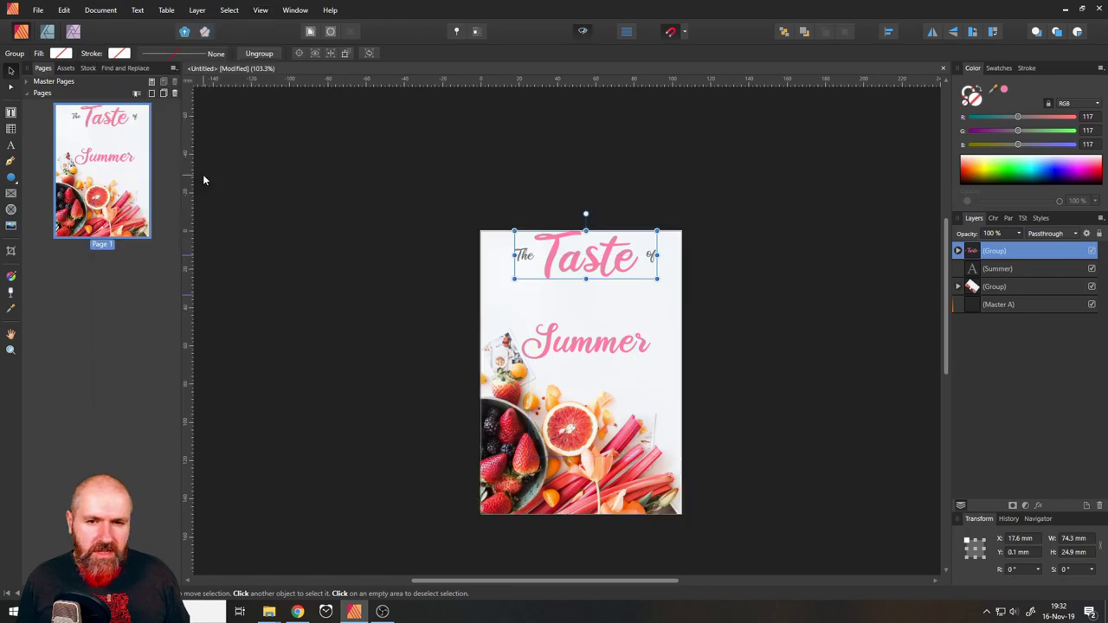
pyautogui.scroll(3, 585, 336)
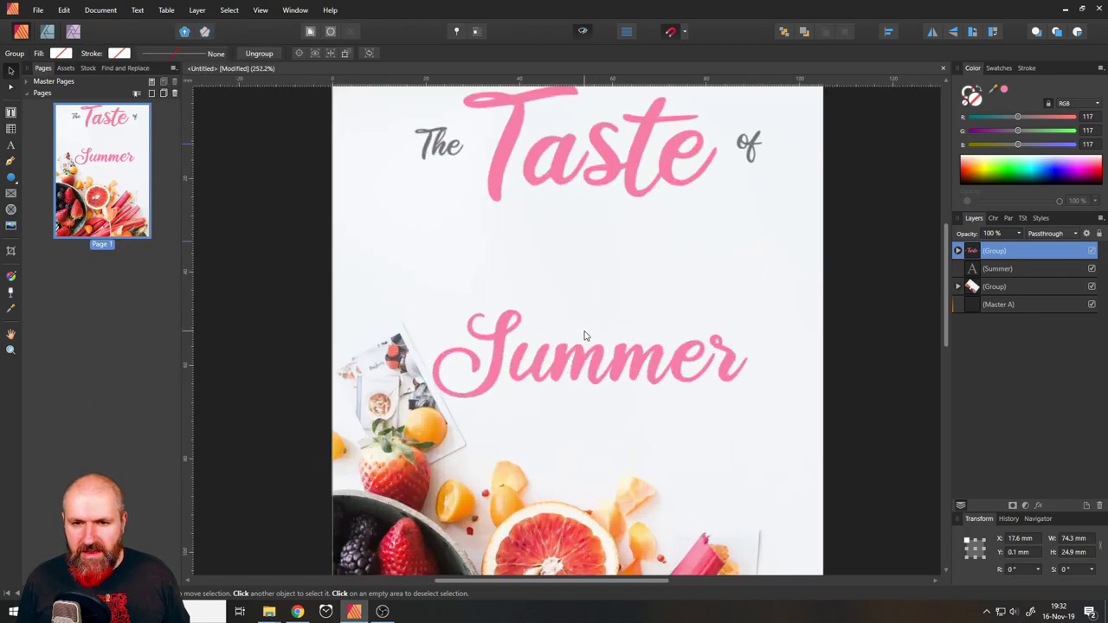
pyautogui.scroll(-1, 606, 294)
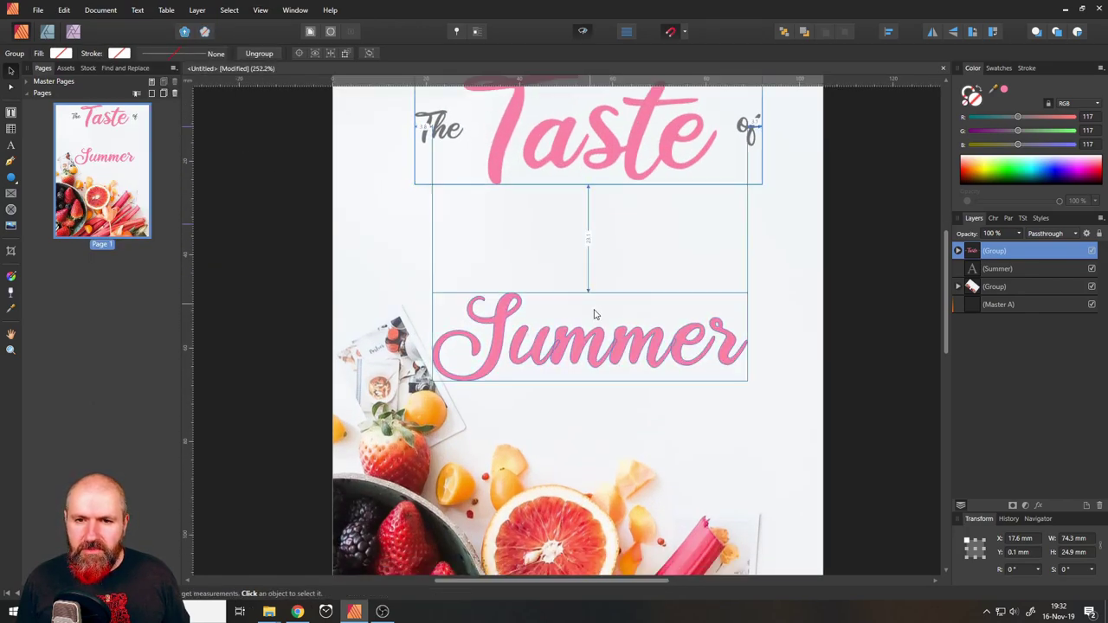
# - Move the 'The Taste of' group down slightly and shrink it around its centre
pyautogui.click(593, 316)
pyautogui.scroll(-1, 594, 316)
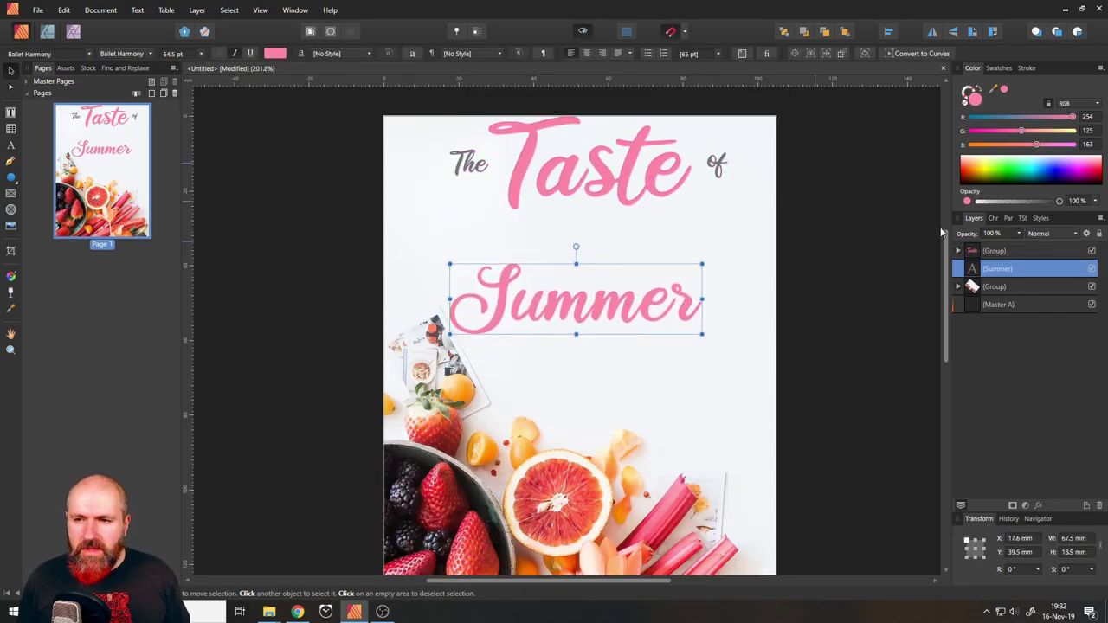
pyautogui.click(972, 251)
pyautogui.moveTo(655, 176); pyautogui.dragTo(620, 196)
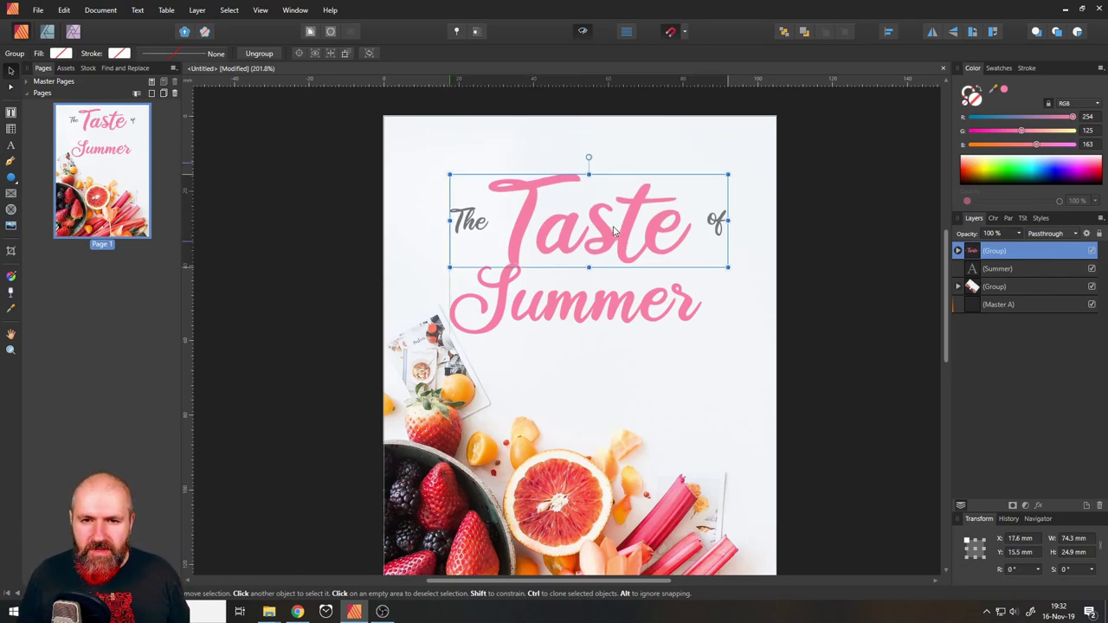
pyautogui.moveTo(614, 231); pyautogui.dragTo(614, 234)
pyautogui.moveTo(715, 180); pyautogui.dragTo(677, 193)
# - Enlarge 'Summer' to 76.8 pt and centre it beneath the title group
pyautogui.click(586, 308)
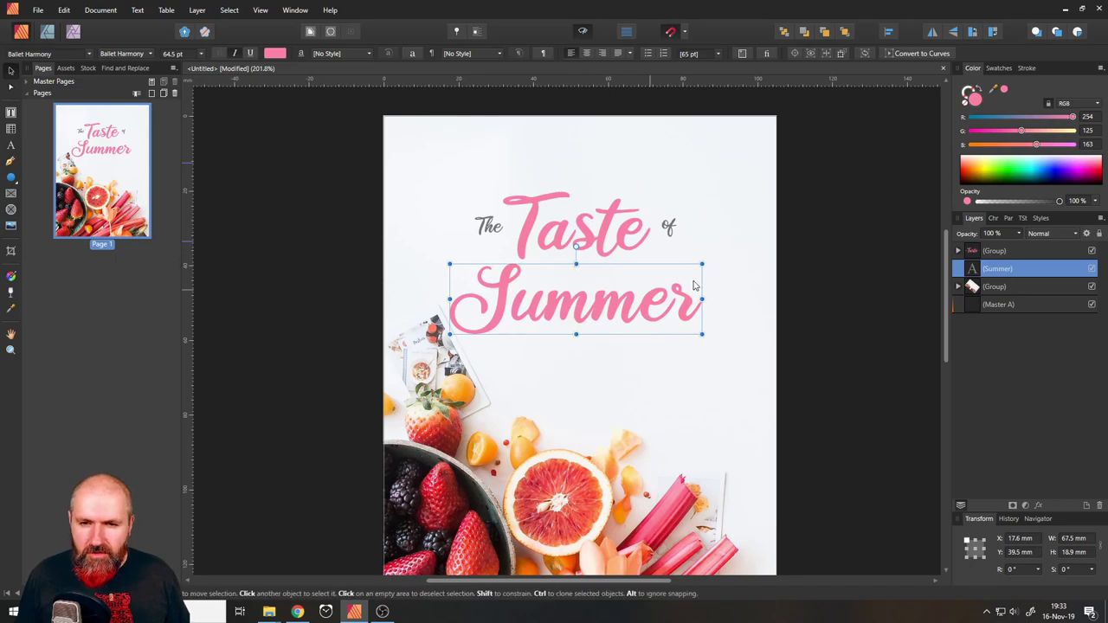
pyautogui.moveTo(702, 264); pyautogui.dragTo(726, 257)
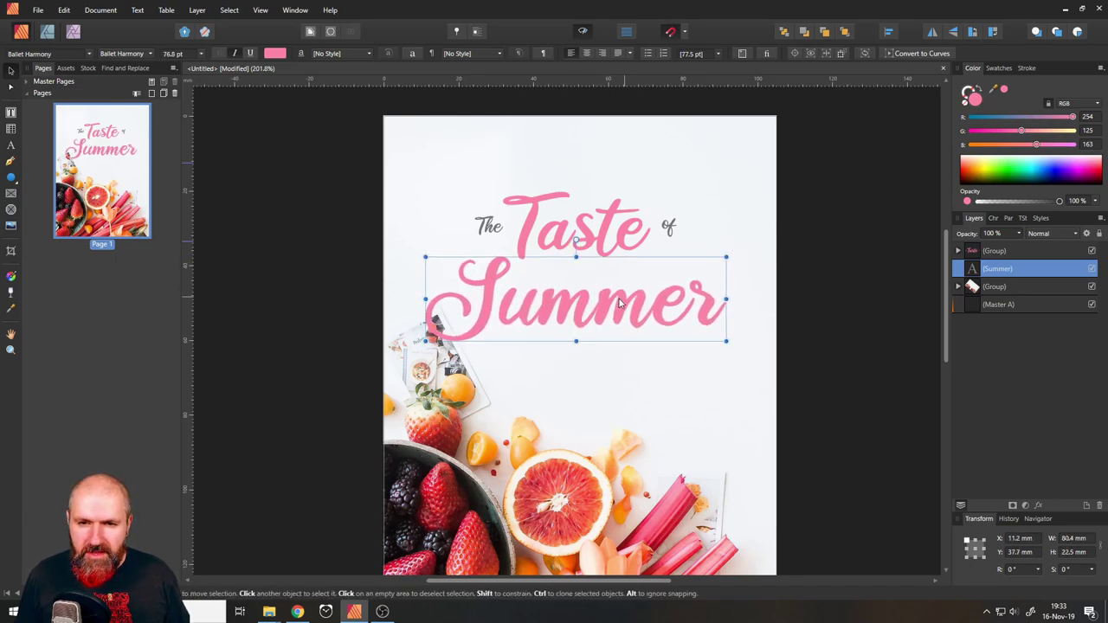
pyautogui.click(588, 232)
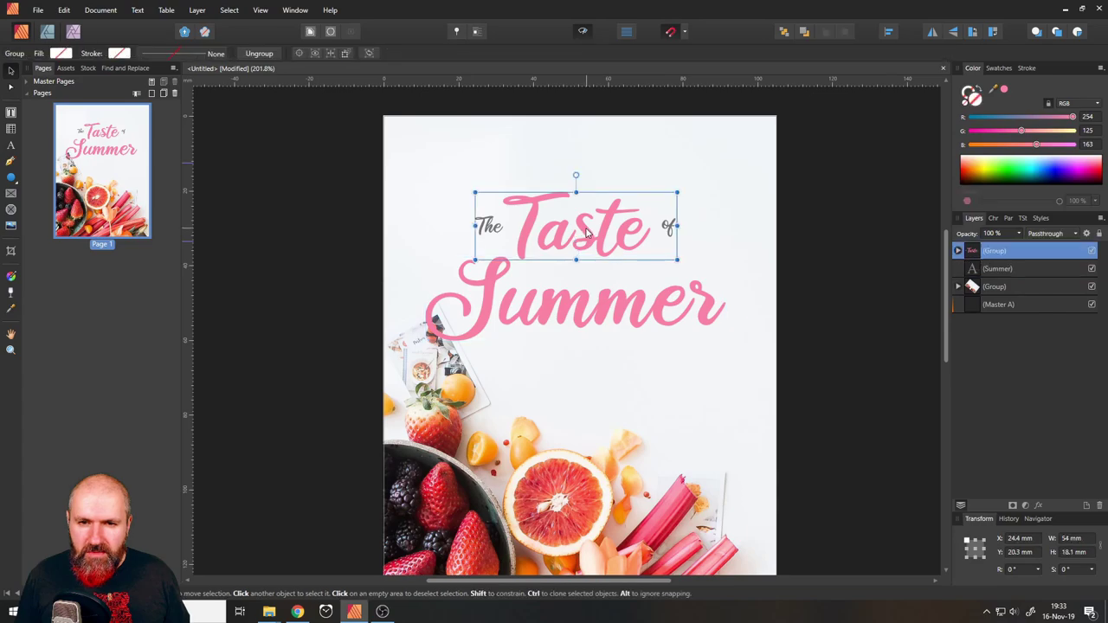
pyautogui.click(582, 298)
pyautogui.moveTo(583, 297); pyautogui.dragTo(581, 297)
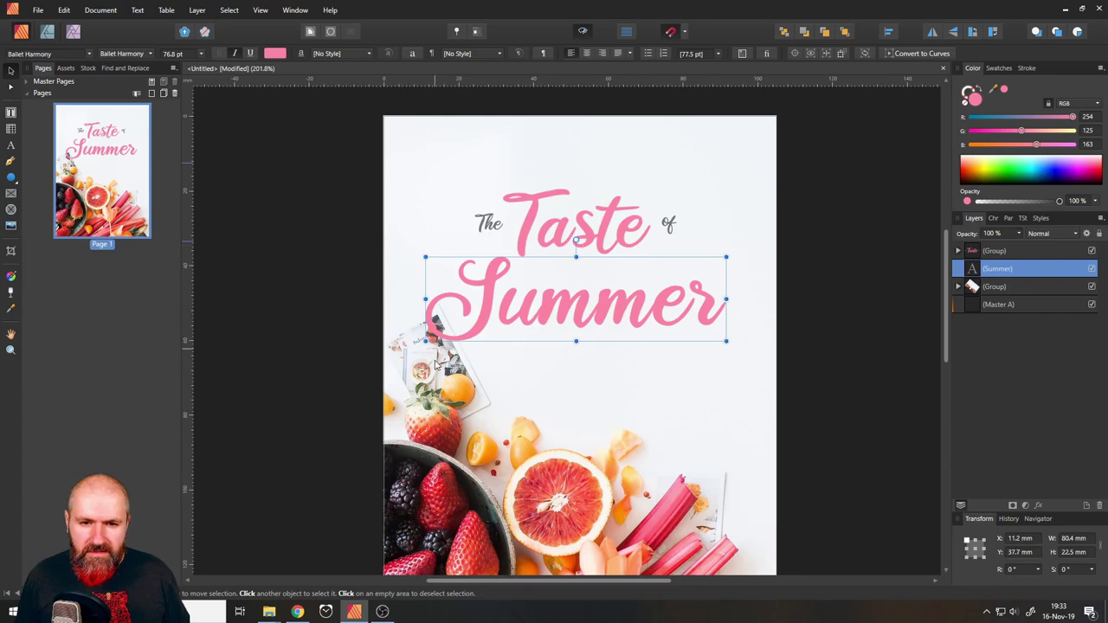
pyautogui.scroll(-4, 330, 257)
# - Rotate the fruit photo group from -39.5° to a shallower -28.8°
pyautogui.scroll(-3, 468, 277)
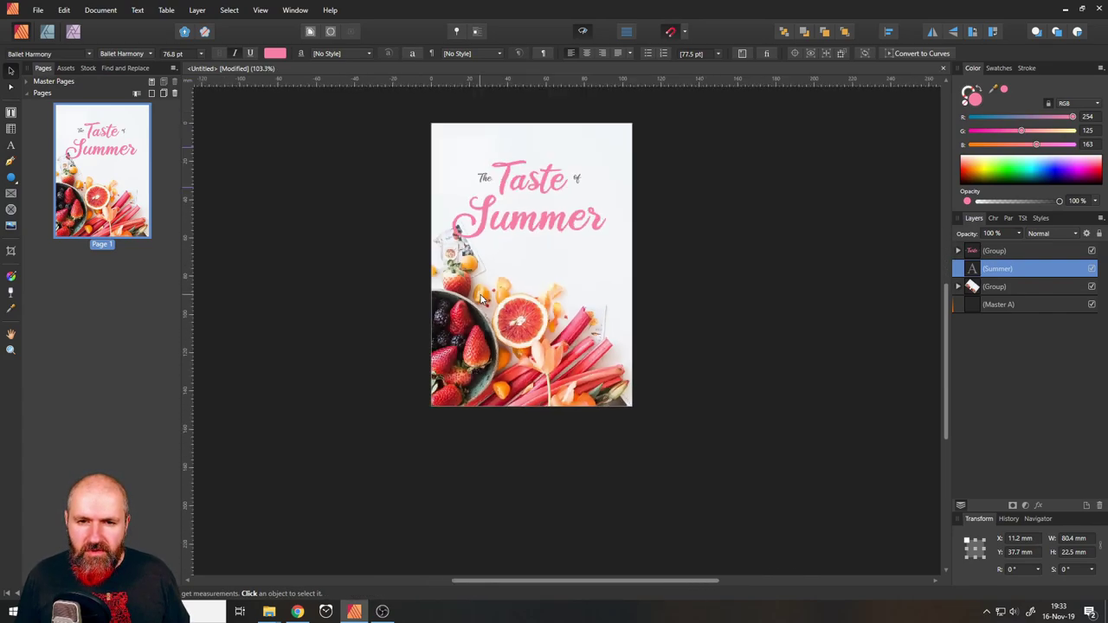
pyautogui.click(972, 286)
pyautogui.scroll(-2, 764, 277)
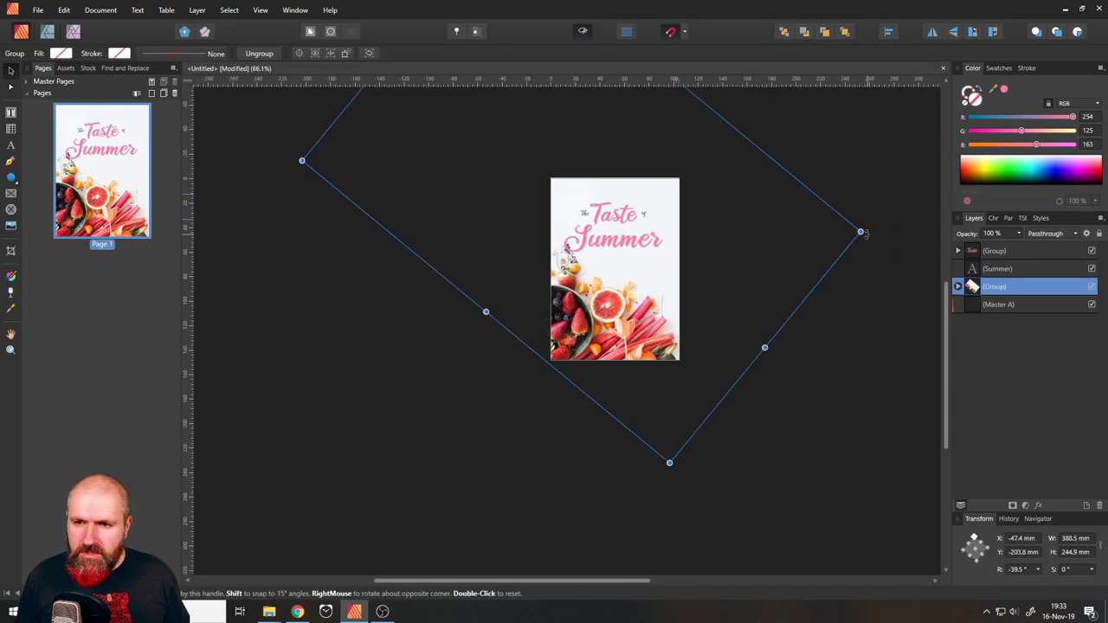
pyautogui.moveTo(864, 232); pyautogui.dragTo(804, 203)
pyautogui.click(521, 420)
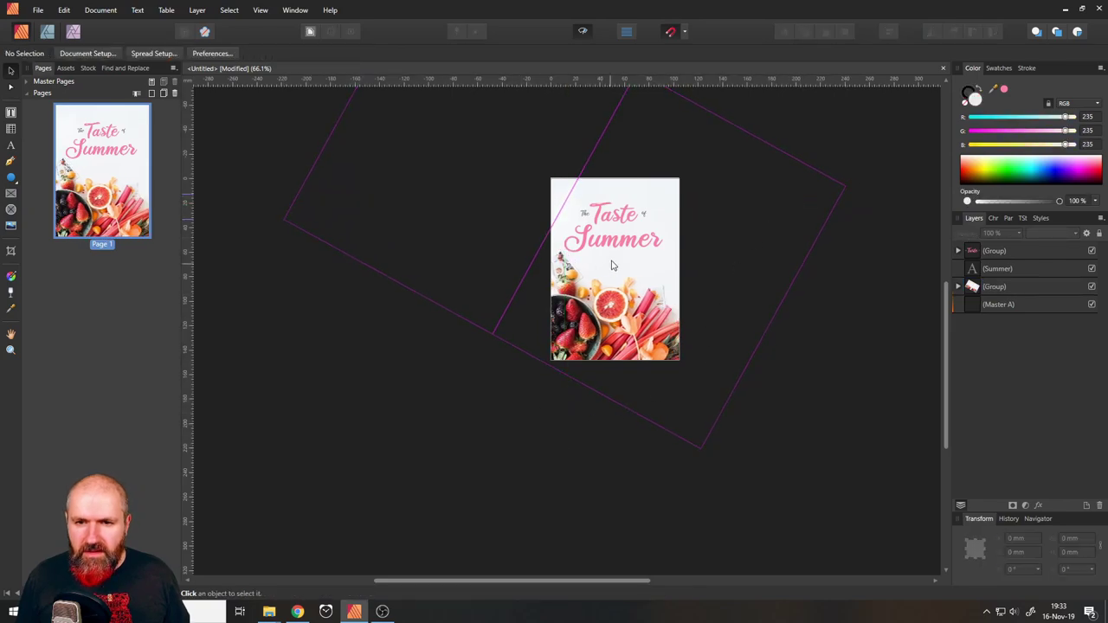
# - Move 'The Taste of' and 'Summer' together higher on the page, to Y 13.6 mm
pyautogui.scroll(5, 611, 257)
pyautogui.scroll(-4, 655, 247)
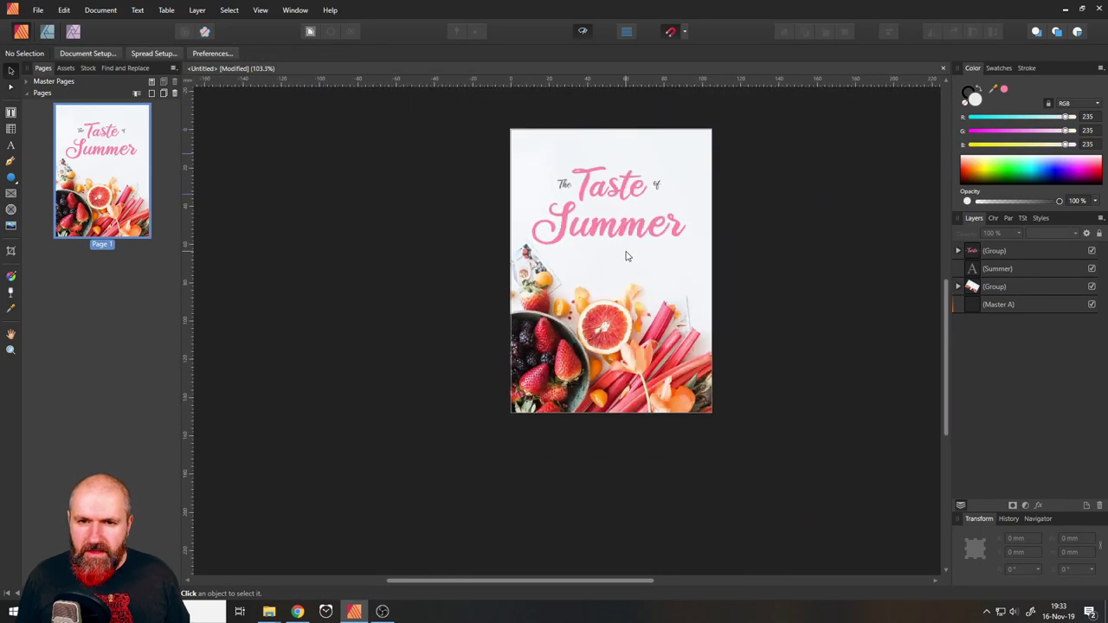
pyautogui.click(1004, 251)
pyautogui.keyDown('shift'); pyautogui.click(1013, 269); pyautogui.keyUp('shift')
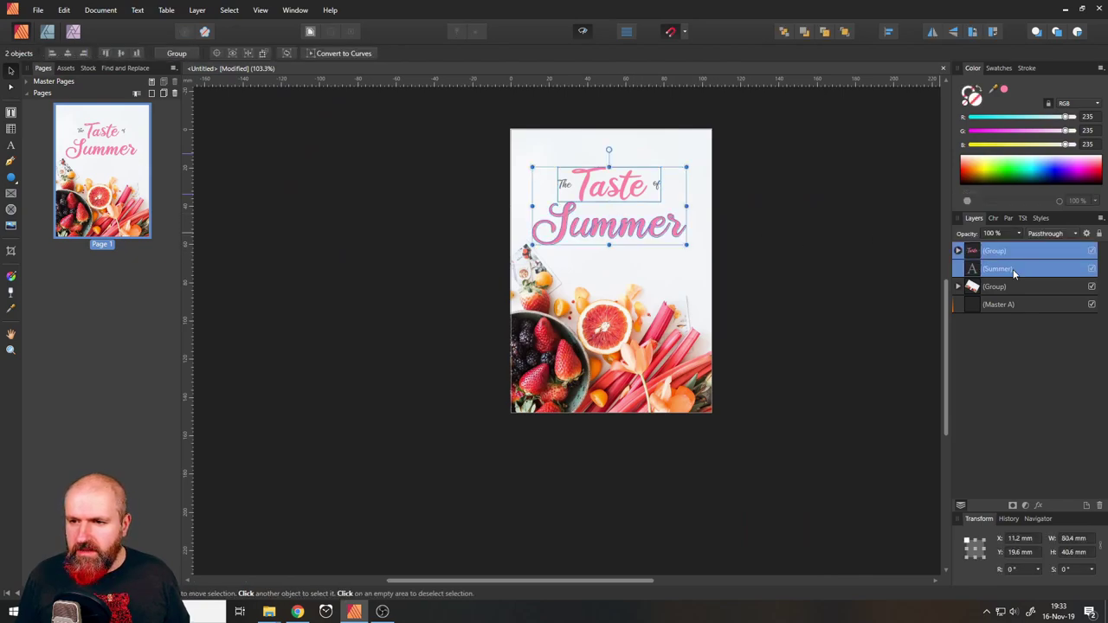
pyautogui.moveTo(649, 229); pyautogui.dragTo(582, 188)
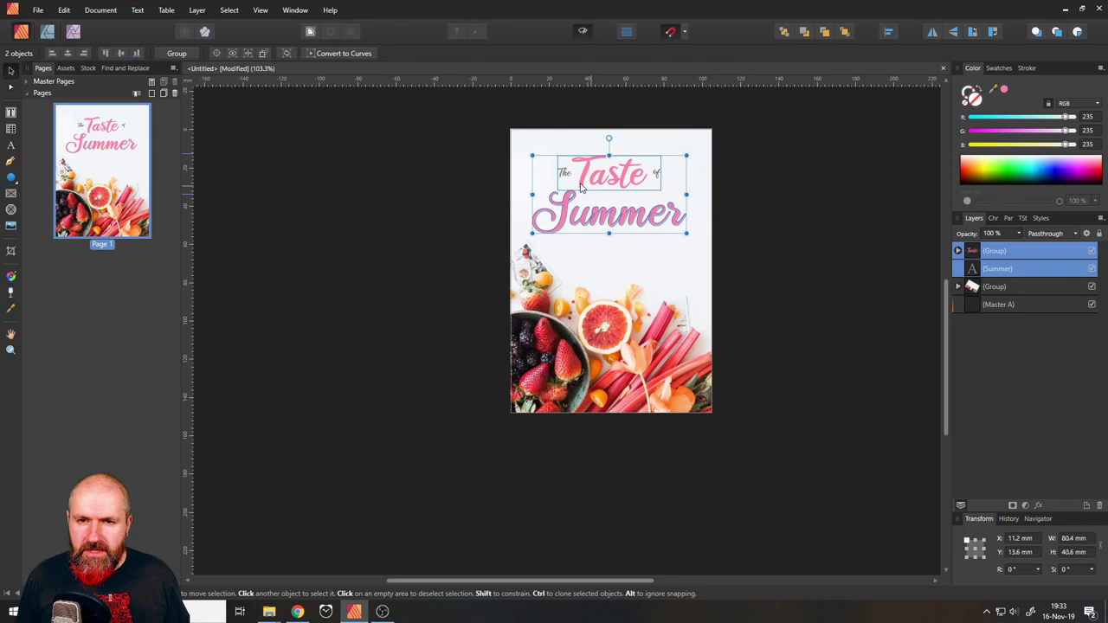
pyautogui.click(446, 232)
# - Start a new artistic text line above the title using the Open Sans font
pyautogui.scroll(5, 601, 140)
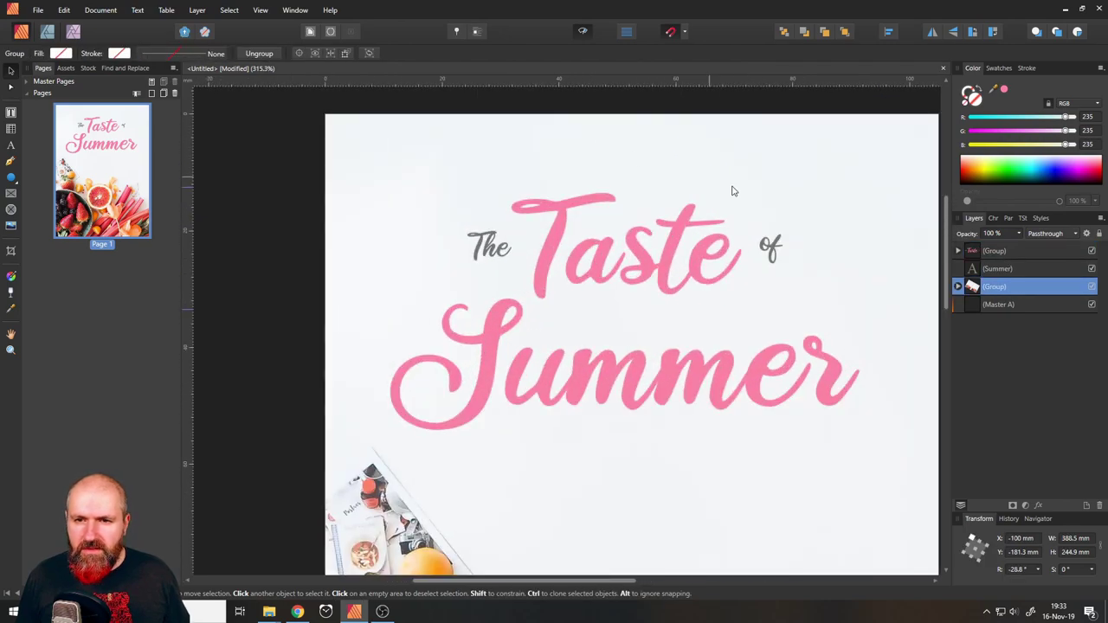
pyautogui.moveTo(731, 190); pyautogui.dragTo(641, 192)
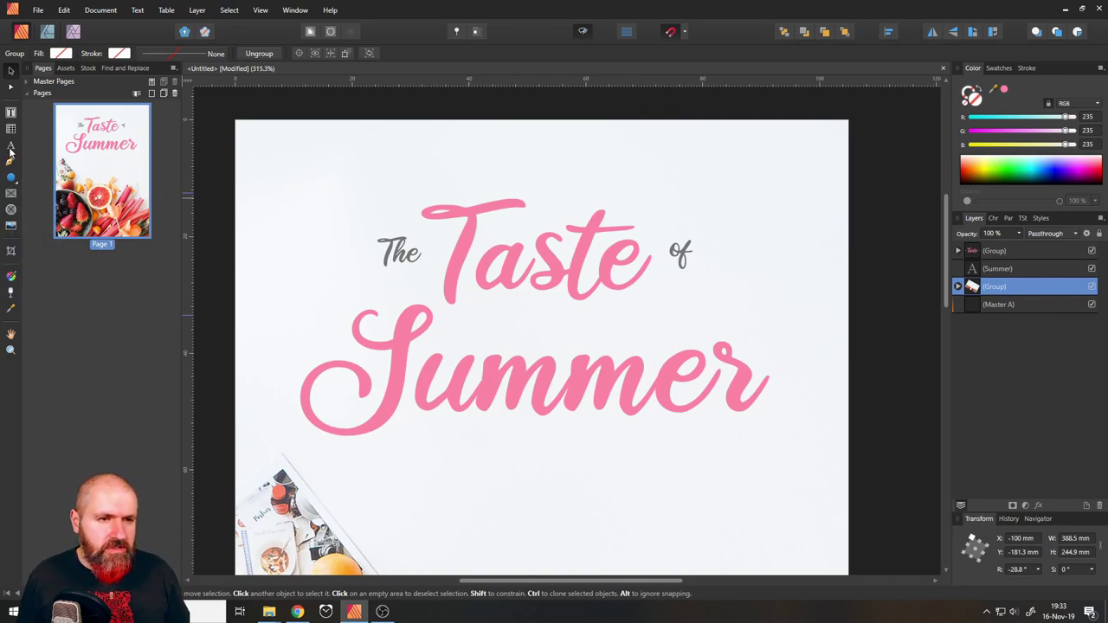
pyautogui.click(10, 145)
pyautogui.moveTo(401, 143); pyautogui.dragTo(433, 176)
pyautogui.click(88, 55)
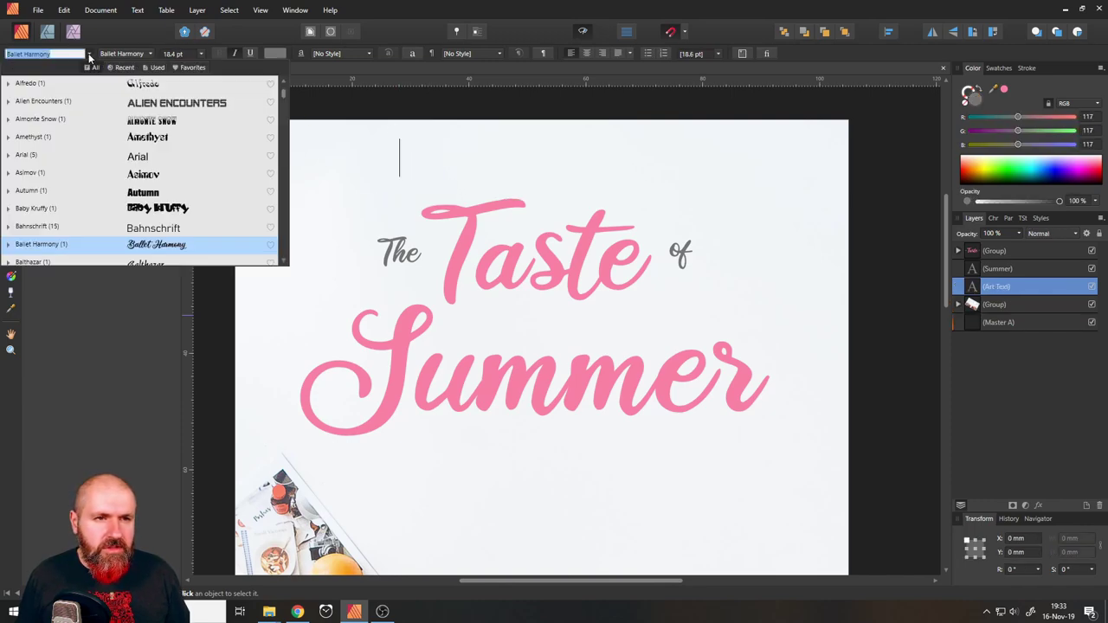
pyautogui.write('op')
pyautogui.click(33, 104)
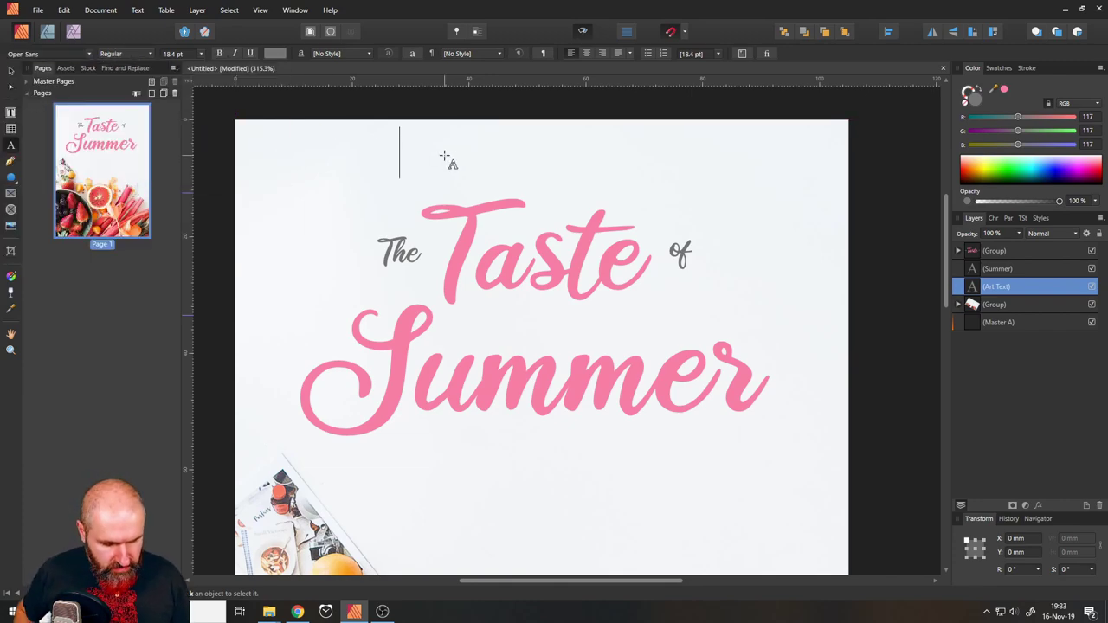
# - Type the author byline and correct the misspelled surname
pyautogui.write('By')
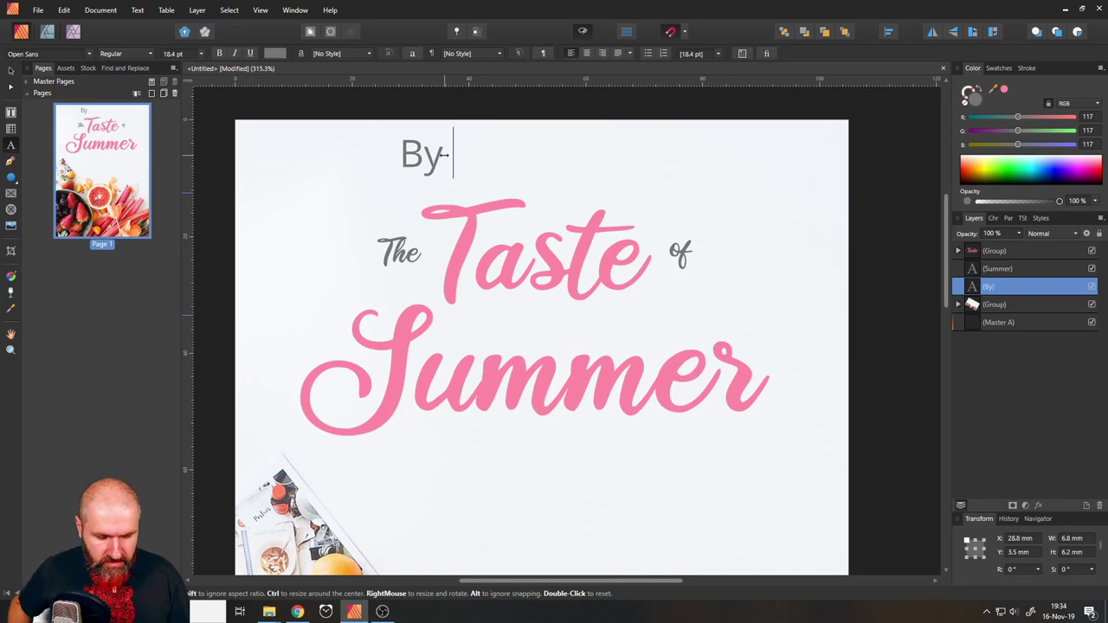
pyautogui.write(' John Leomn')
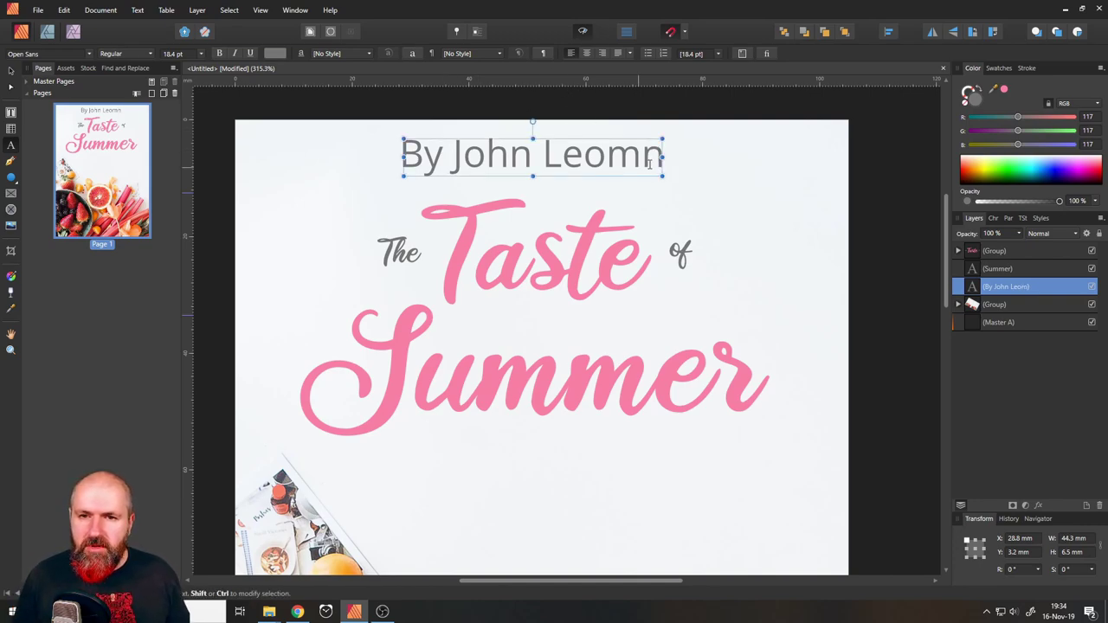
pyautogui.moveTo(584, 156); pyautogui.dragTo(680, 160)
pyautogui.write('mon')
# - Restyle the whole byline in Open Sans Light and shrink it to a smaller size
pyautogui.click(464, 152)
pyautogui.tripleClick(466, 149)
pyautogui.click(91, 56)
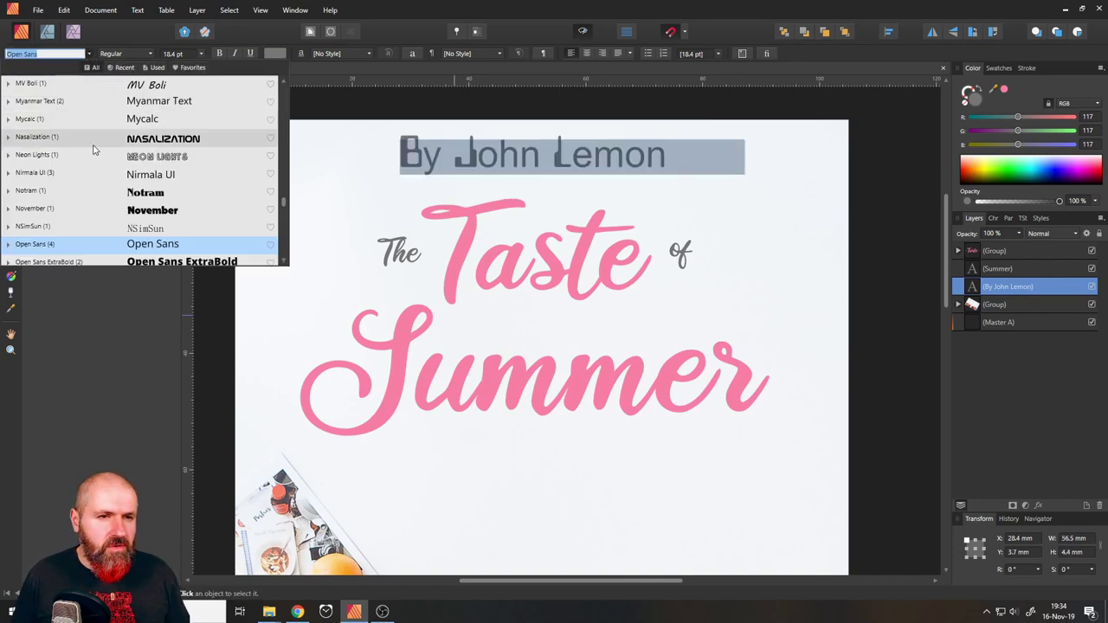
pyautogui.scroll(-2, 71, 173)
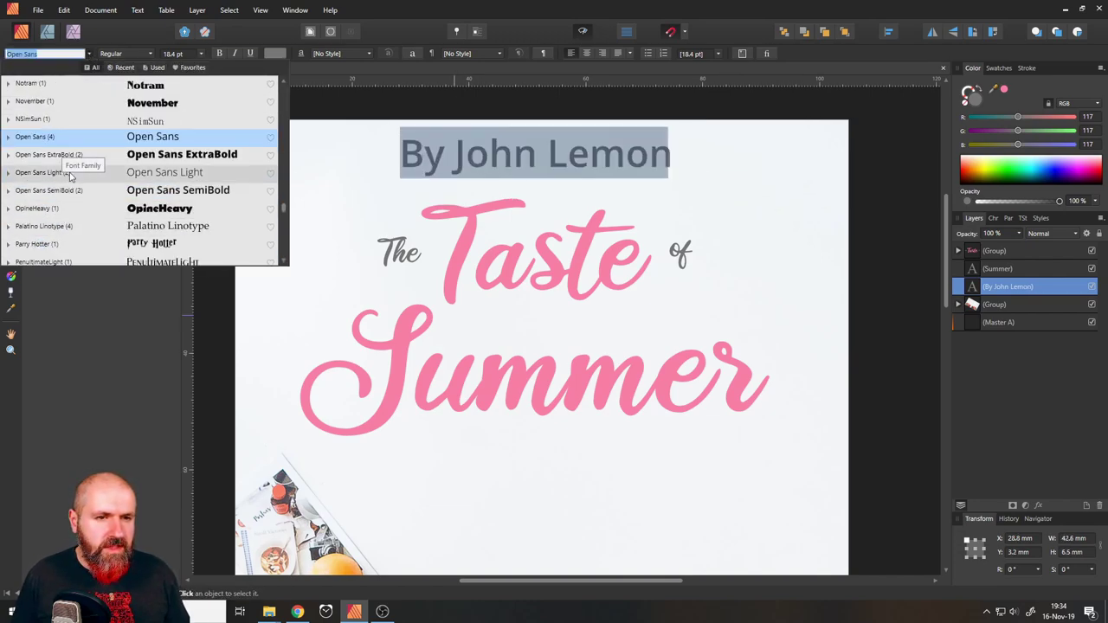
pyautogui.click(9, 136)
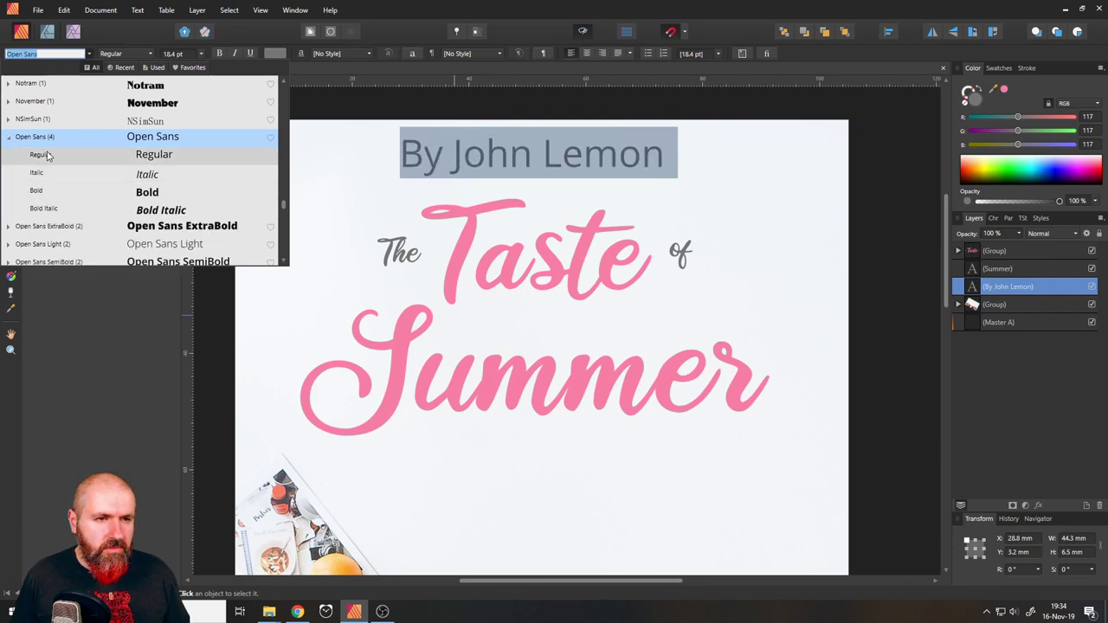
pyautogui.click(9, 139)
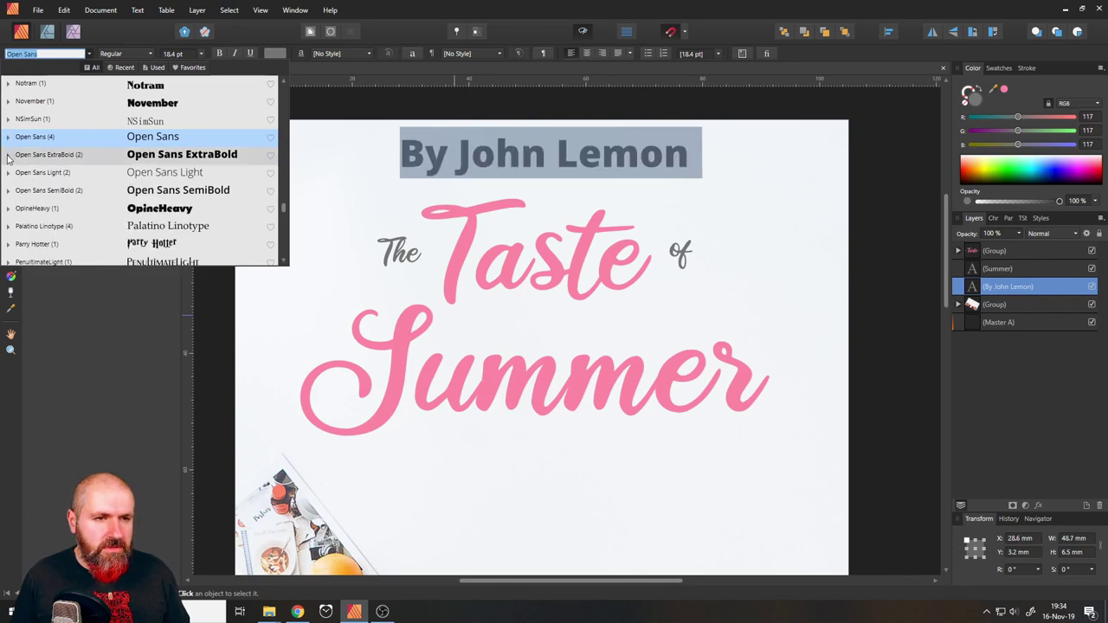
pyautogui.click(8, 173)
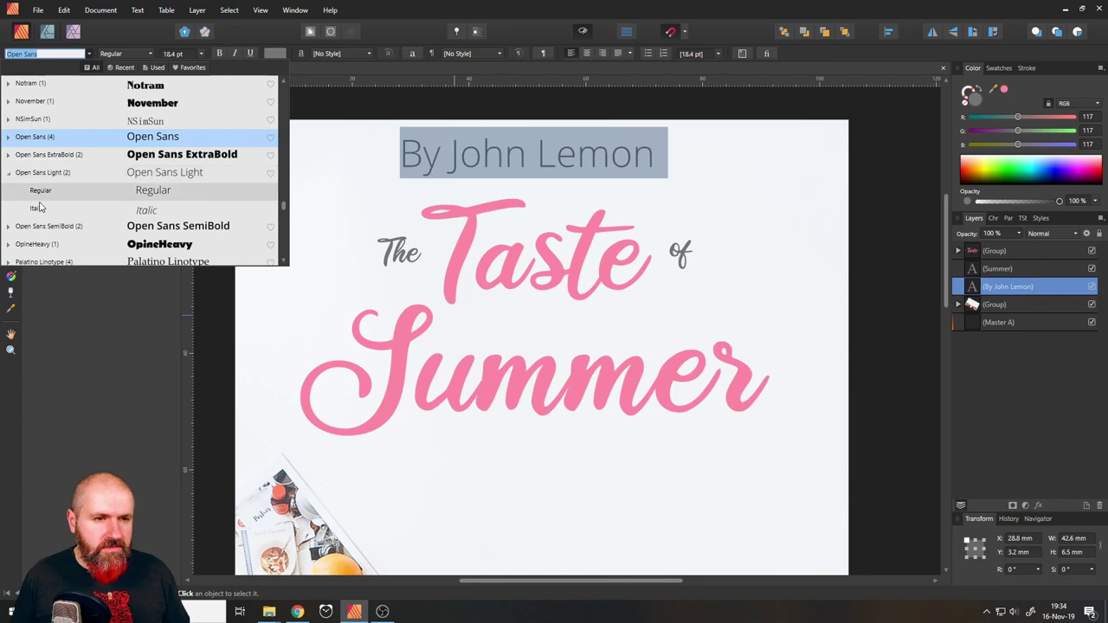
pyautogui.click(42, 191)
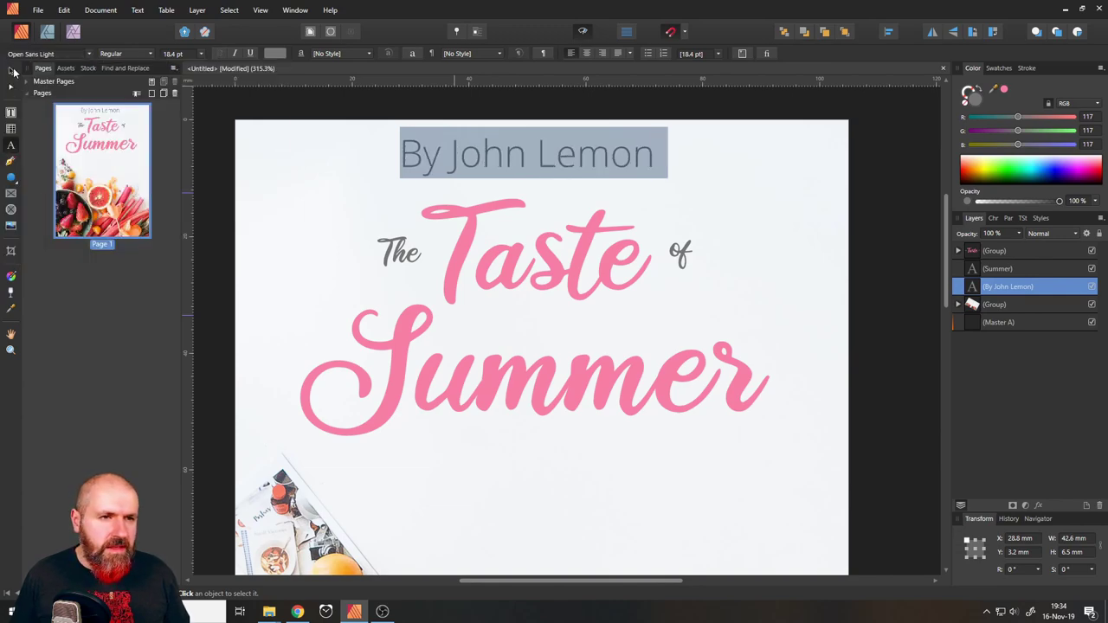
pyautogui.click(13, 72)
pyautogui.moveTo(668, 178); pyautogui.dragTo(566, 167)
# - Duplicate the byline below 'Summer', change its text to COOKBOOK and enlarge it
pyautogui.scroll(-2, 564, 229)
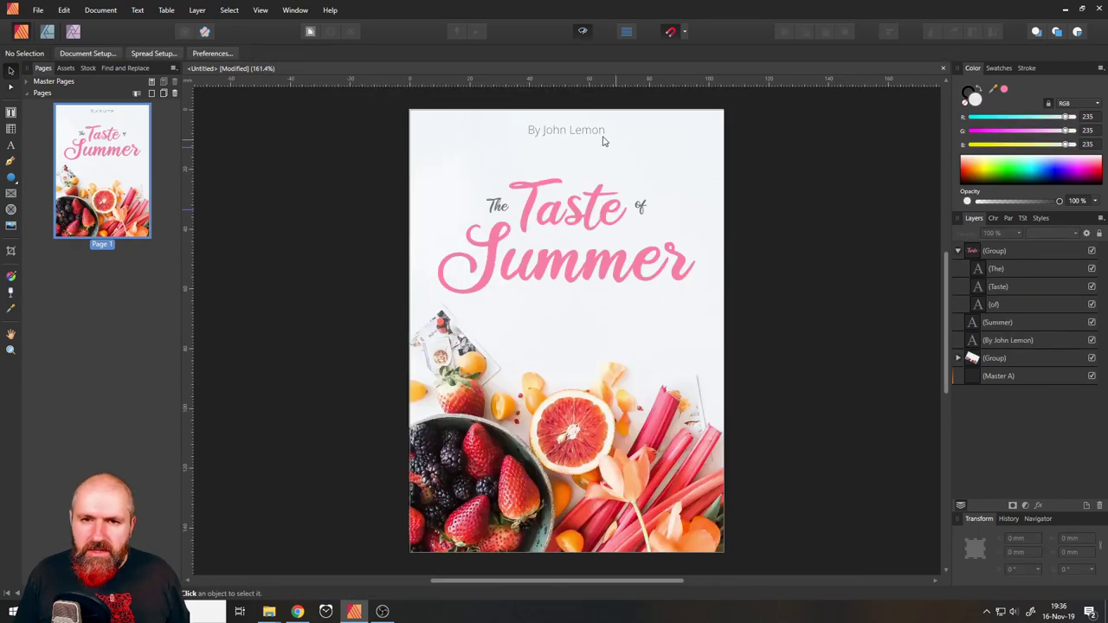
pyautogui.click(583, 137)
pyautogui.moveTo(572, 129); pyautogui.dragTo(558, 312)
pyautogui.doubleClick(561, 312)
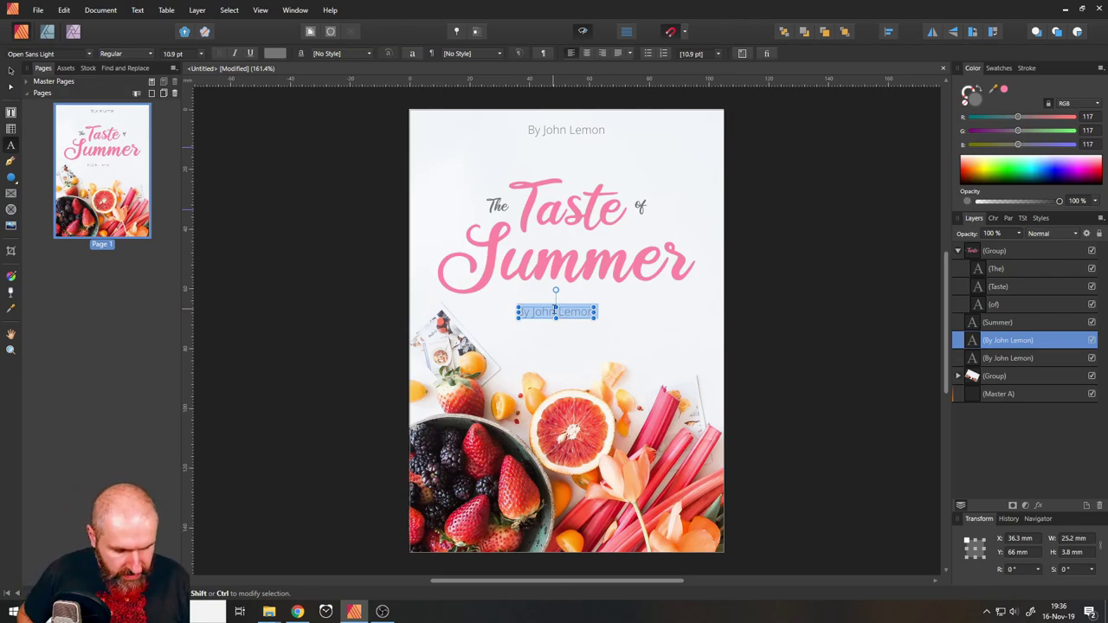
pyautogui.press('BackSpace')
pyautogui.write('COOKBOOK')
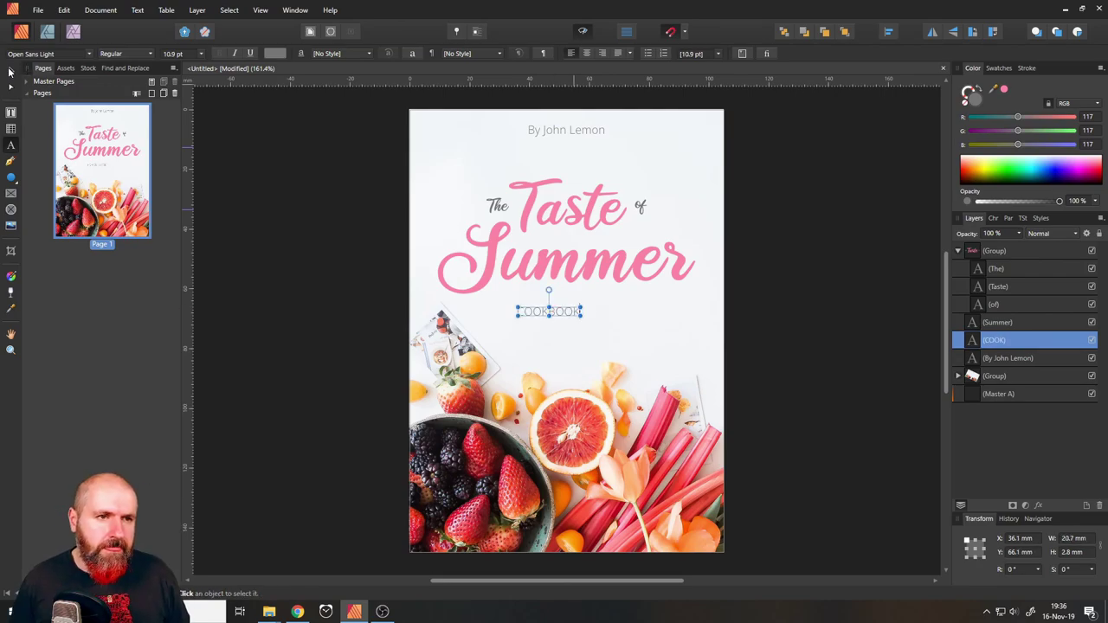
pyautogui.press('Escape')
pyautogui.moveTo(579, 303)
pyautogui.mouseDown()
pyautogui.moveTo(617, 299)
pyautogui.moveTo(595, 301)
pyautogui.mouseUp()
# - Nudge the title group, 'Summer' and COOKBOOK up slightly together
pyautogui.click(606, 342)
pyautogui.click(958, 251)
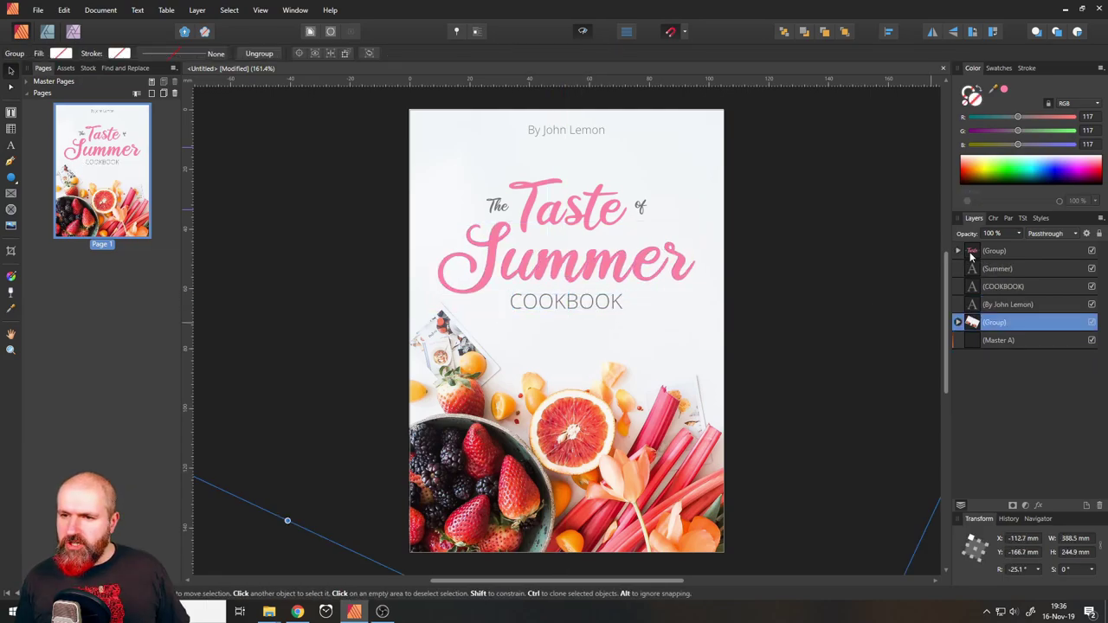
pyautogui.click(973, 251)
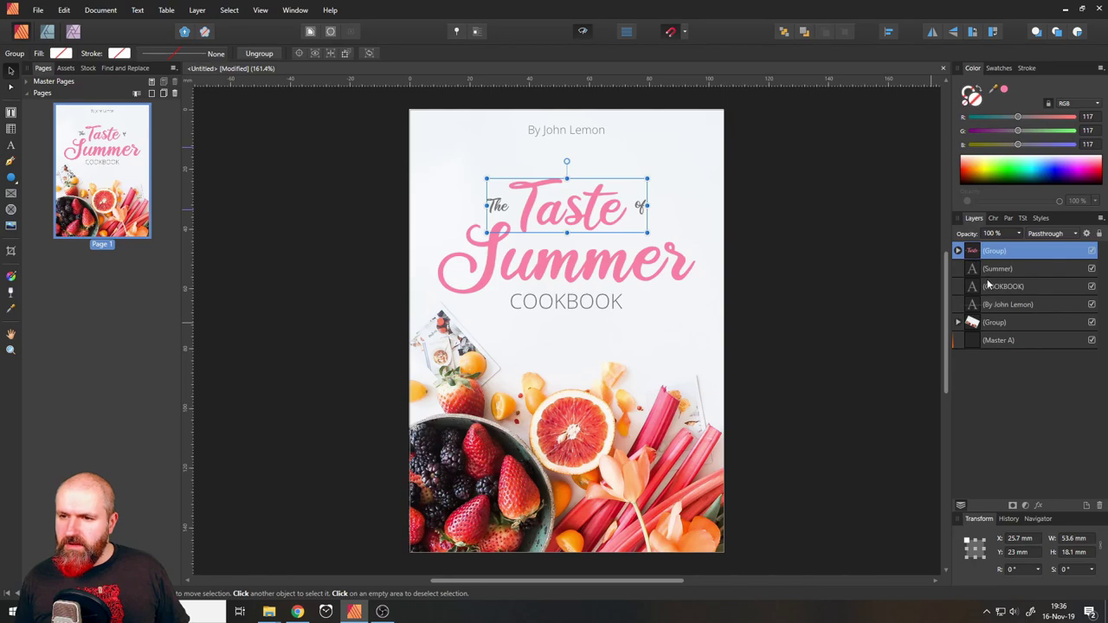
pyautogui.keyDown('shift'); pyautogui.click(993, 287); pyautogui.keyUp('shift')
pyautogui.moveTo(609, 263); pyautogui.dragTo(610, 251)
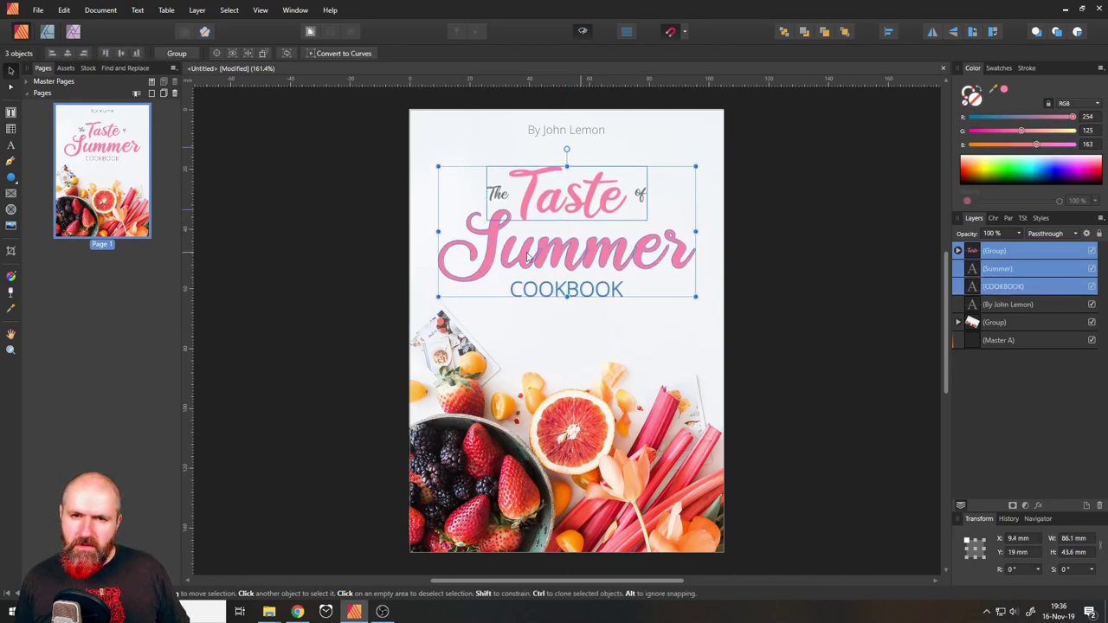
pyautogui.click(273, 257)
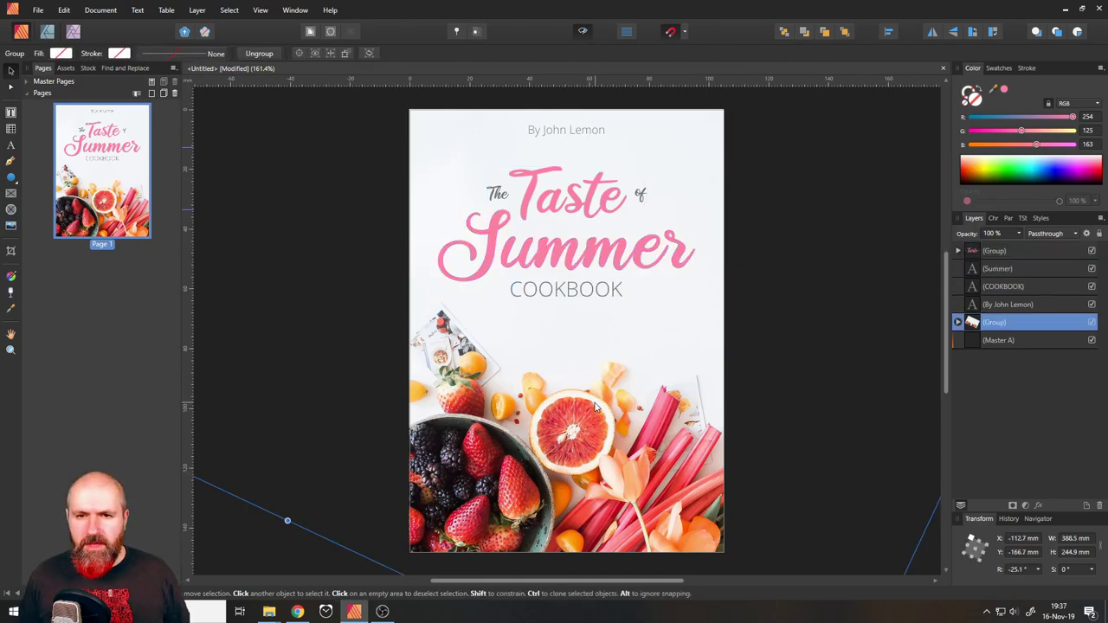
pyautogui.click(249, 539)
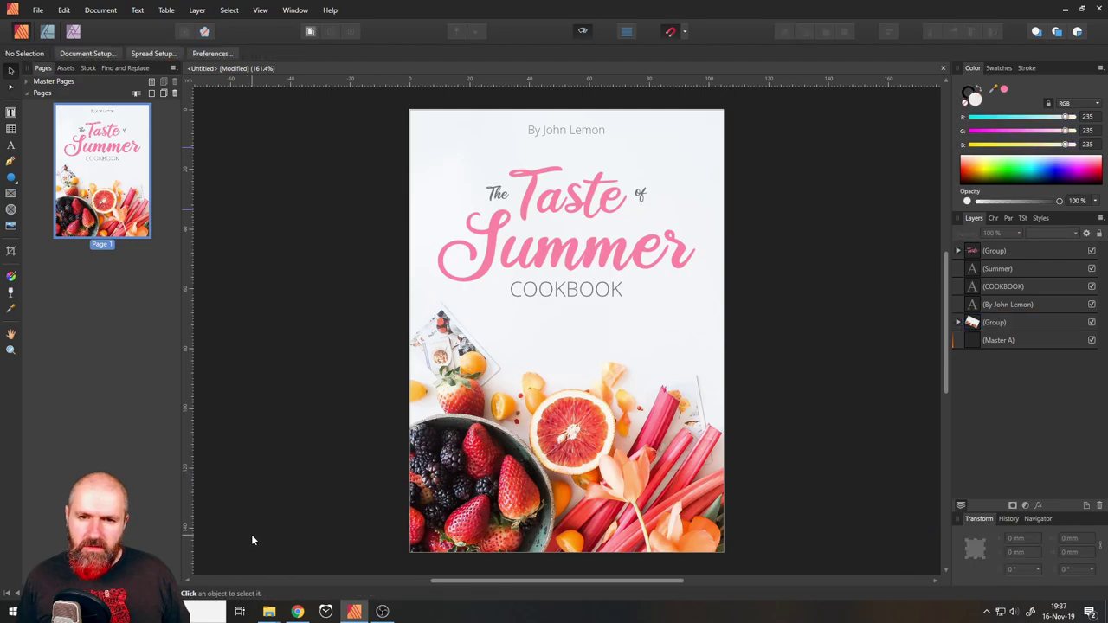